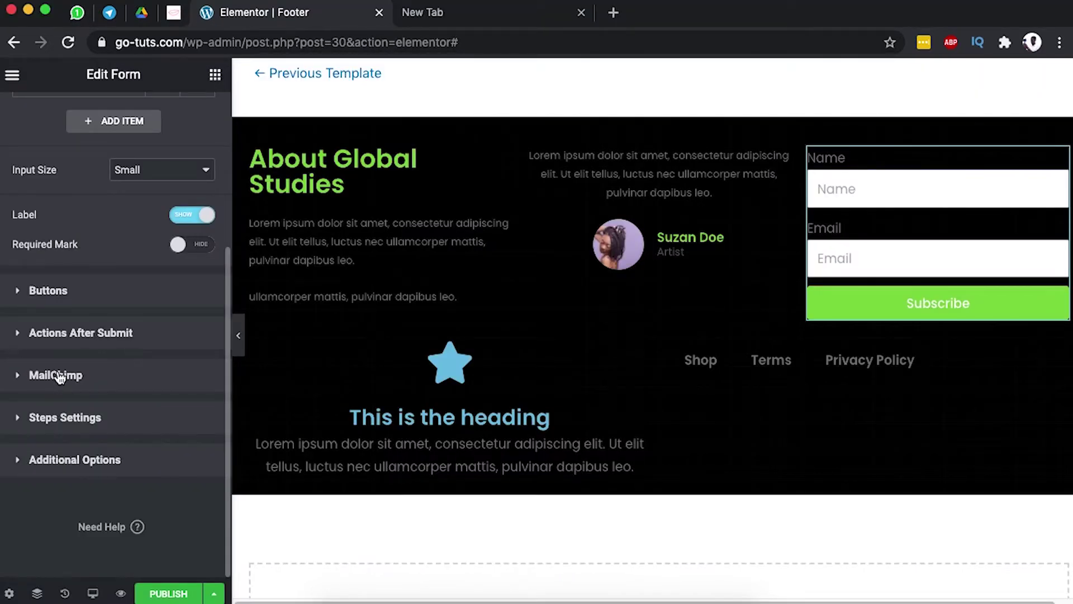
# - Clear the form name "New Form" in the subscribe form's field settings
pyautogui.scroll(5, 60, 377)
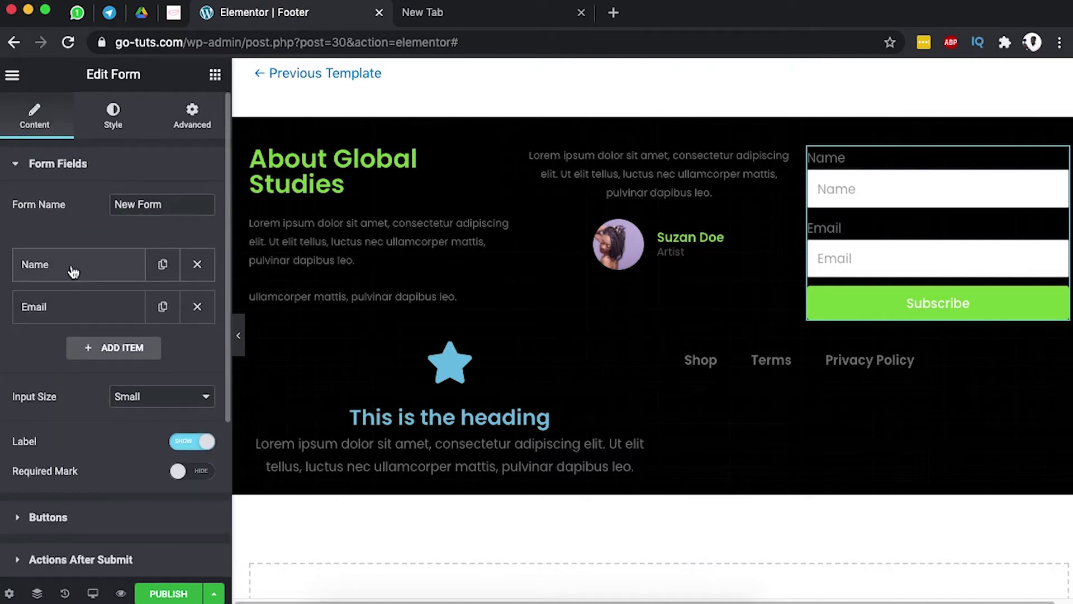
pyautogui.moveTo(177, 205); pyautogui.dragTo(96, 204)
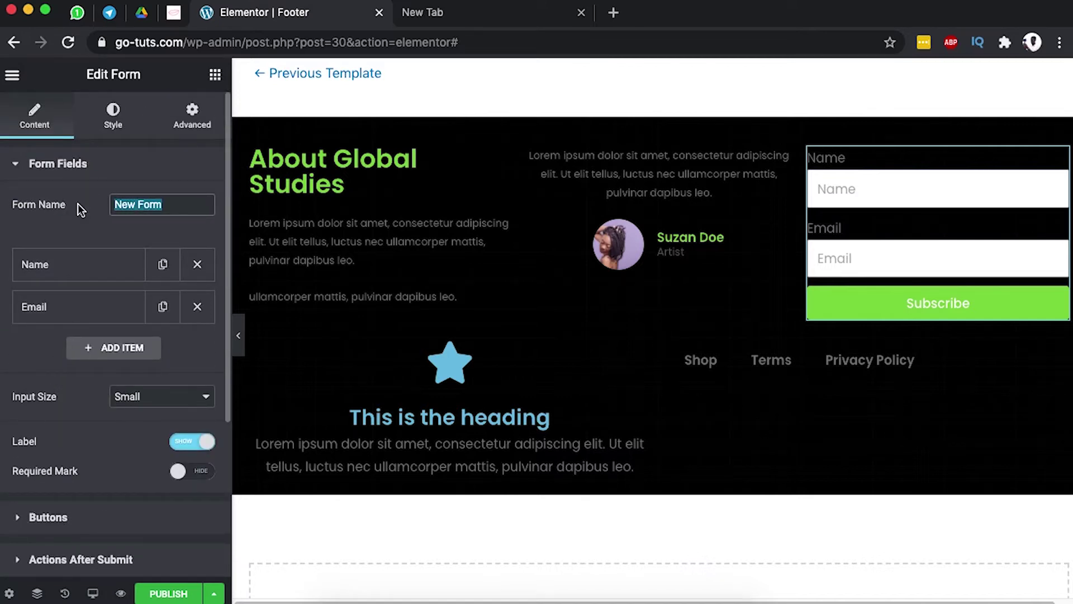
pyautogui.press('BackSpace')
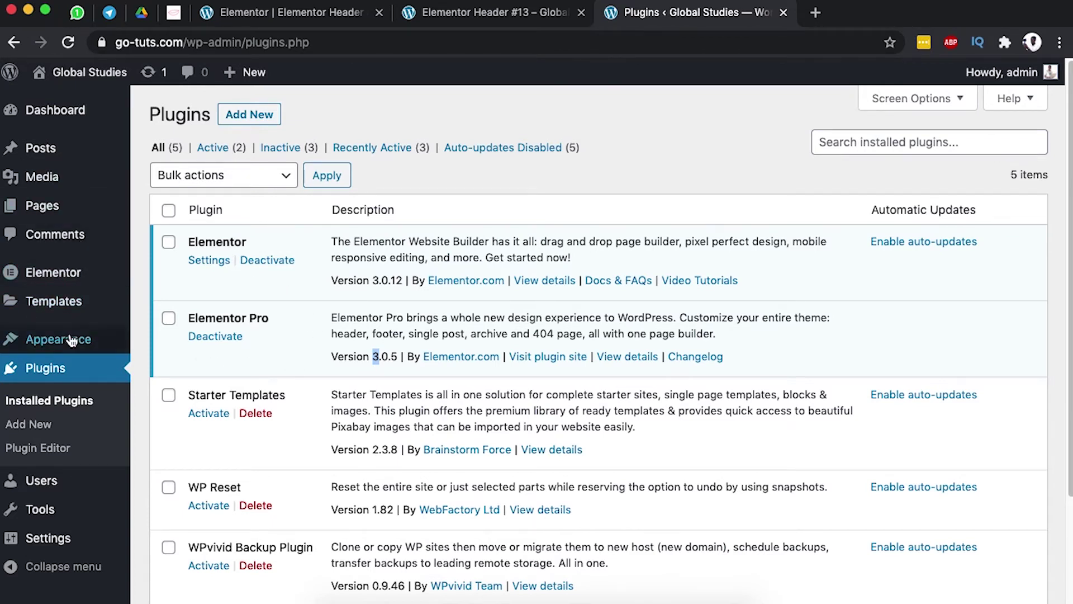
# - Open the Theme Builder templates and show the Footer category
pyautogui.moveTo(66, 303)
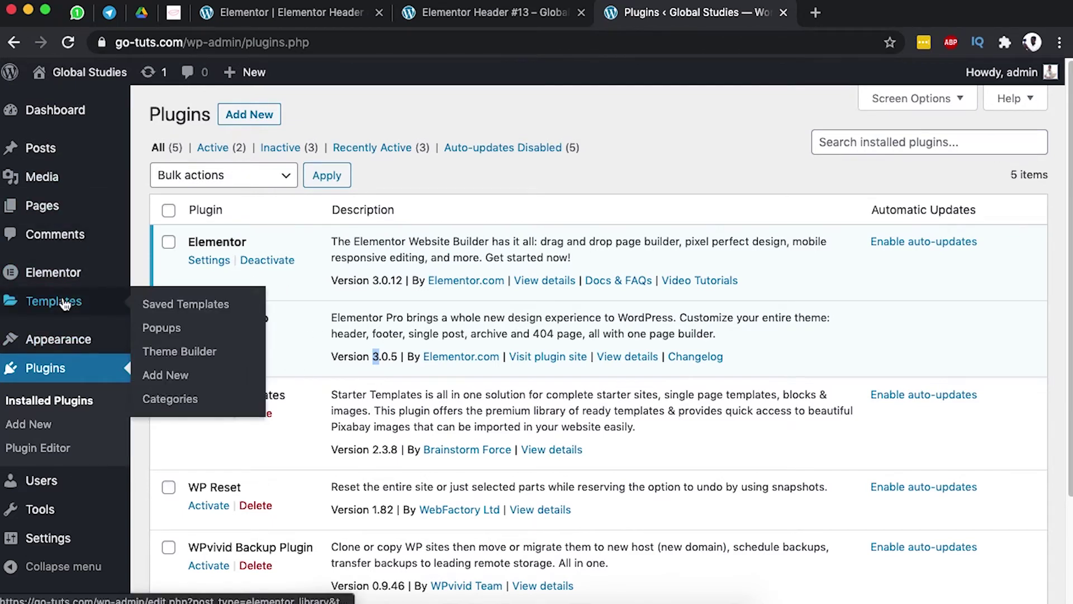
pyautogui.click(178, 351)
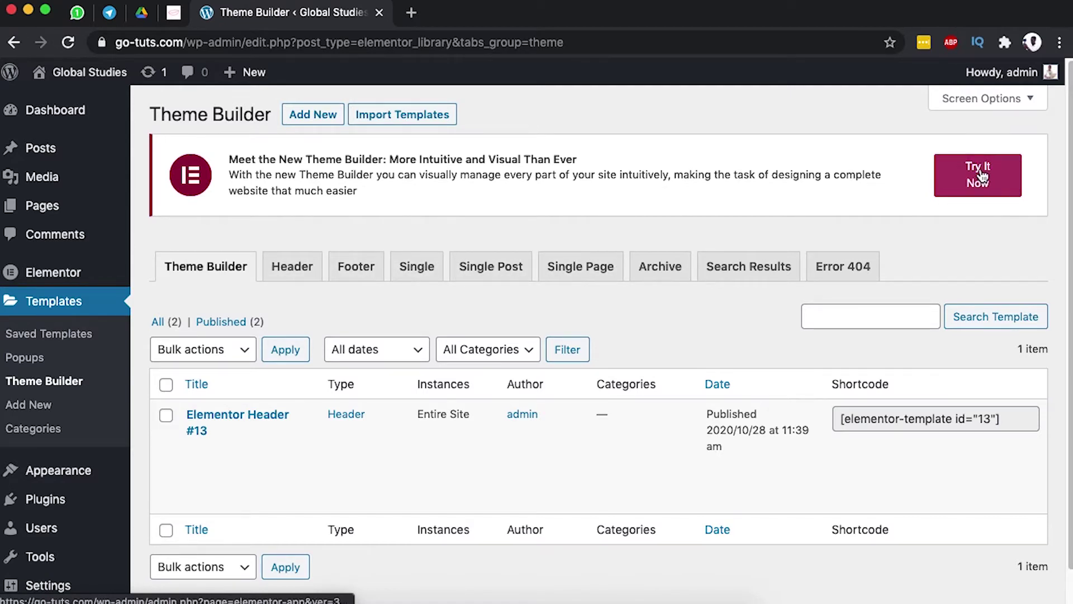
pyautogui.click(361, 266)
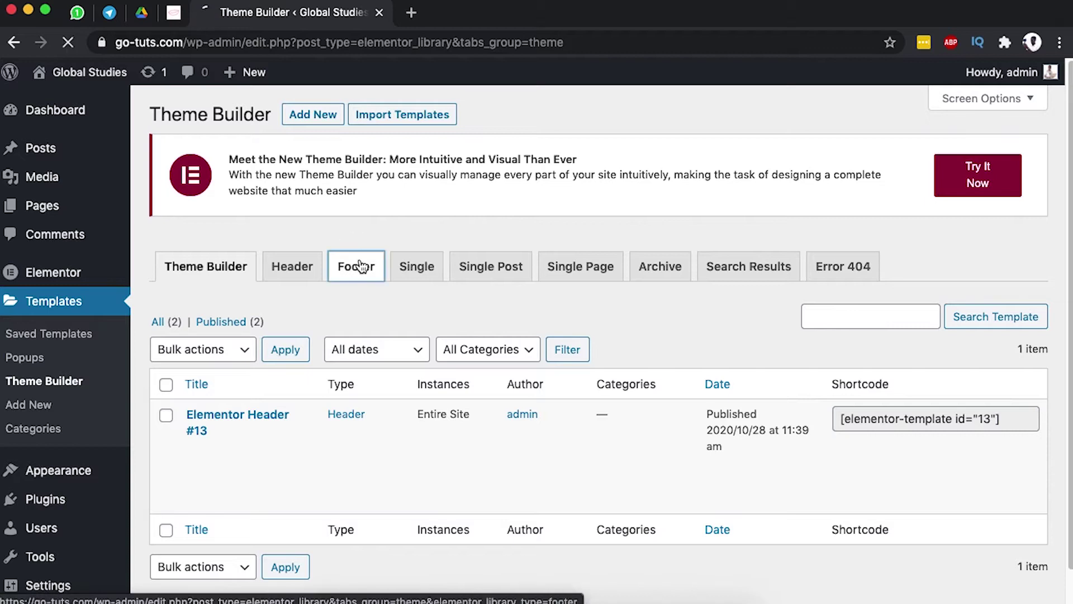
# - Create a new template of type Footer named "Footer"
pyautogui.scroll(-2, 586, 447)
pyautogui.click(596, 517)
pyautogui.click(614, 416)
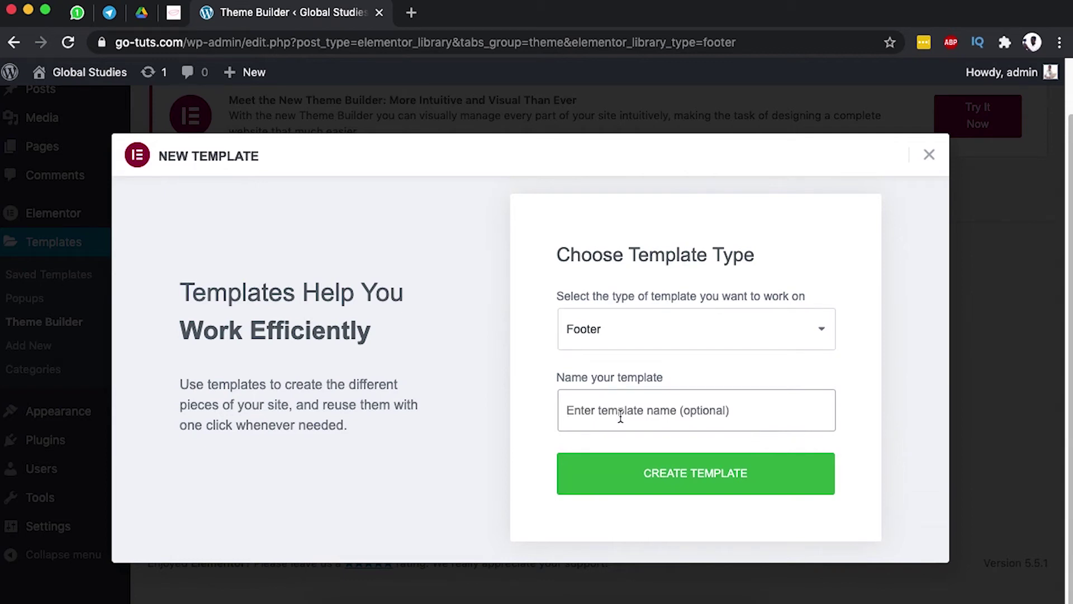
pyautogui.write('Footer')
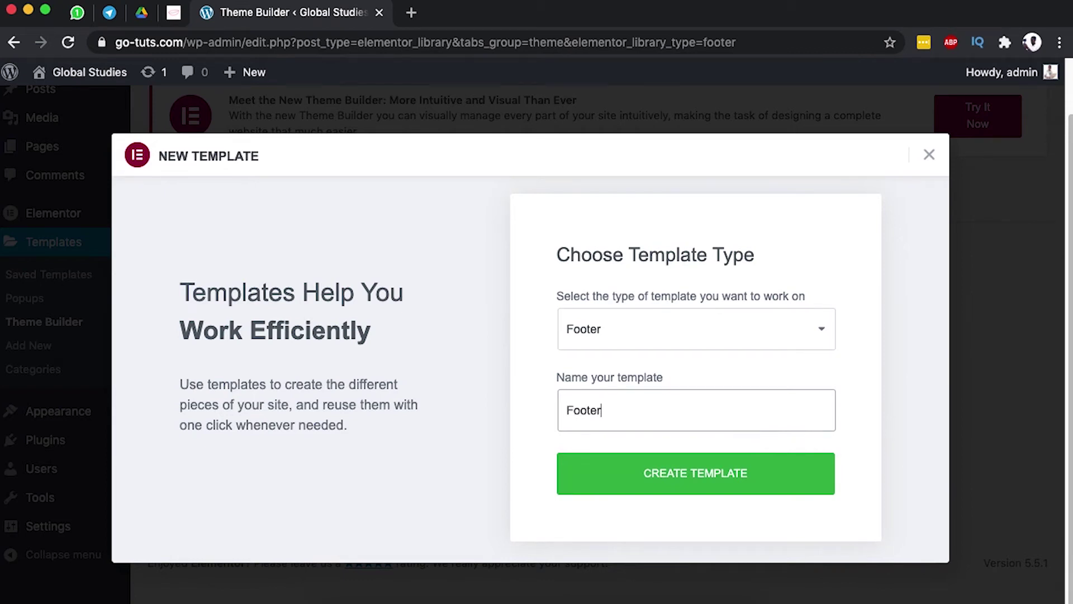
pyautogui.click(682, 484)
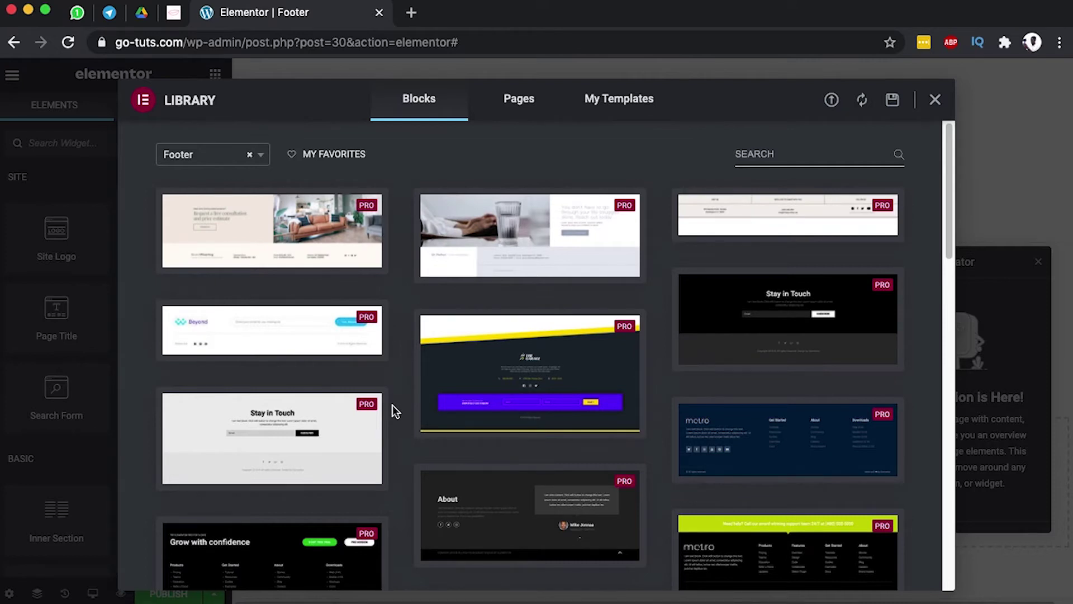
# - Dismiss the template library without inserting a footer block and close the Navigator to clear the canvas
pyautogui.scroll(-5, 394, 402)
pyautogui.scroll(5, 397, 400)
pyautogui.click(936, 100)
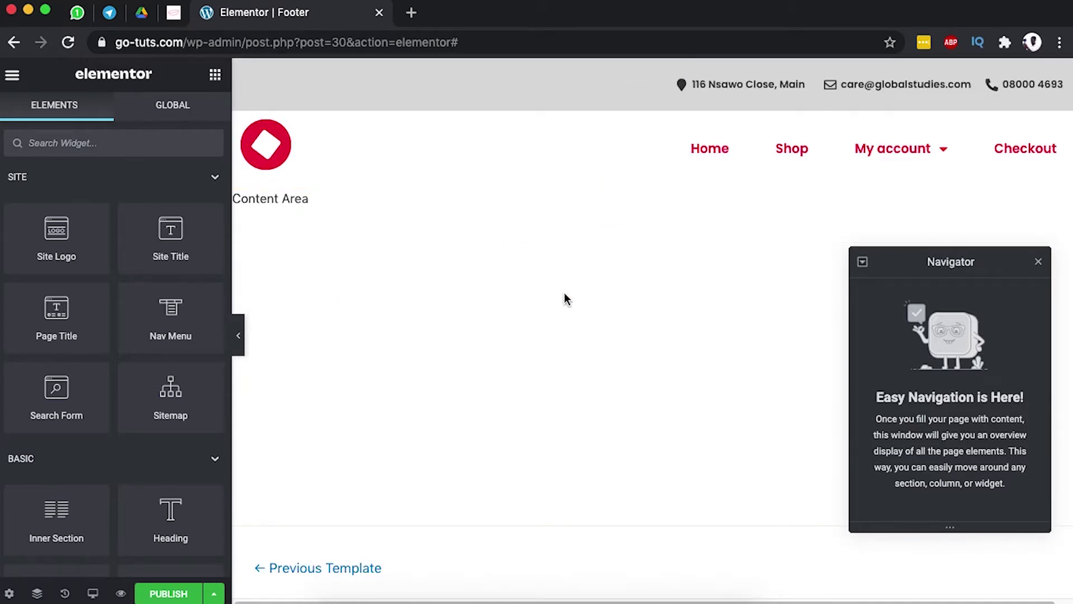
pyautogui.scroll(-5, 577, 272)
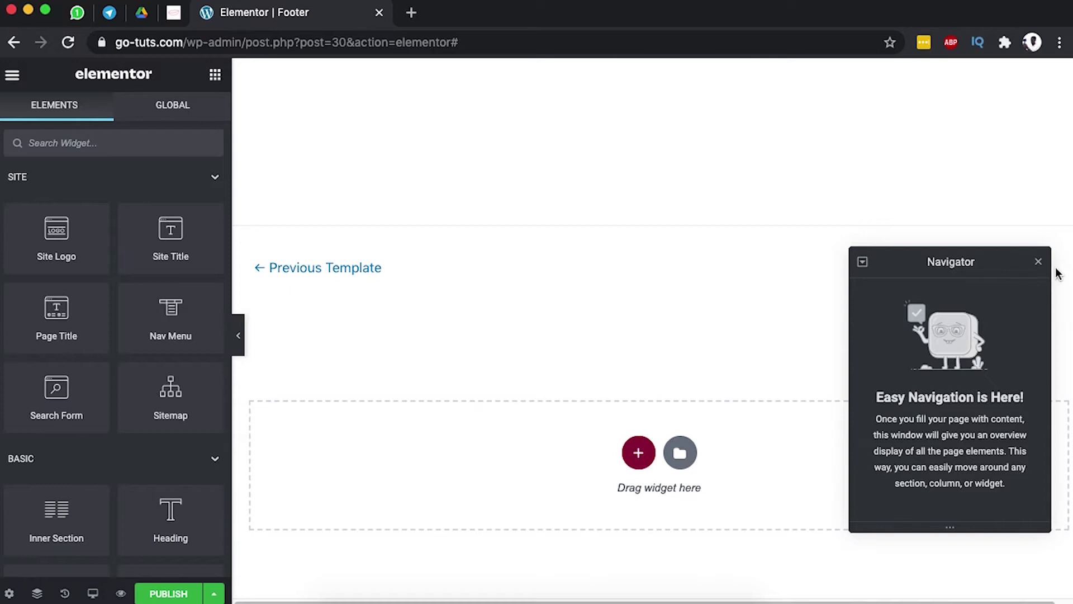
pyautogui.click(1038, 263)
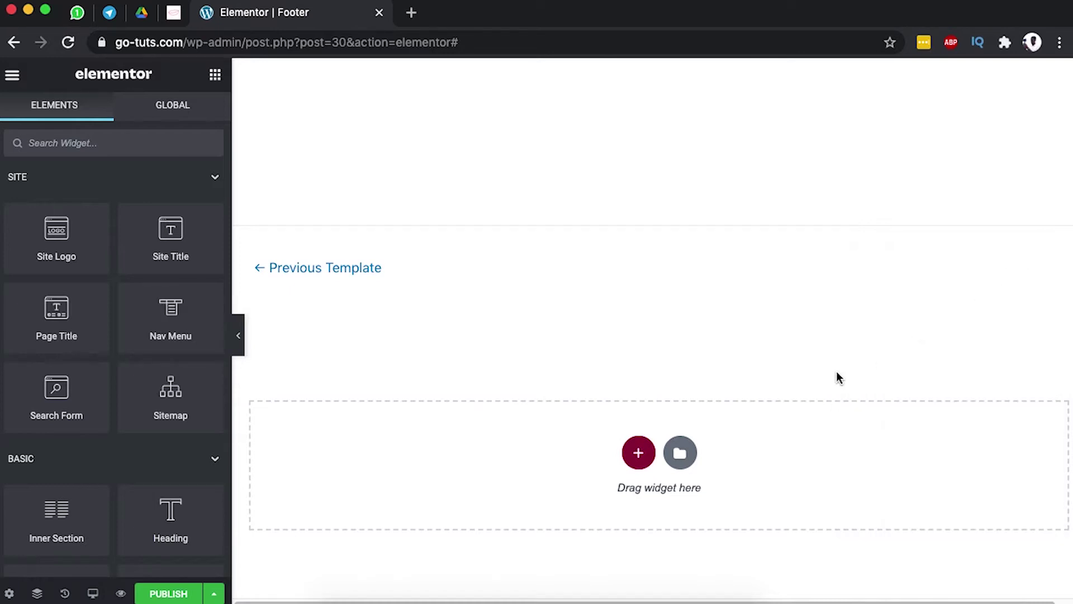
# - Add a new section with three equal columns to the footer
pyautogui.click(637, 451)
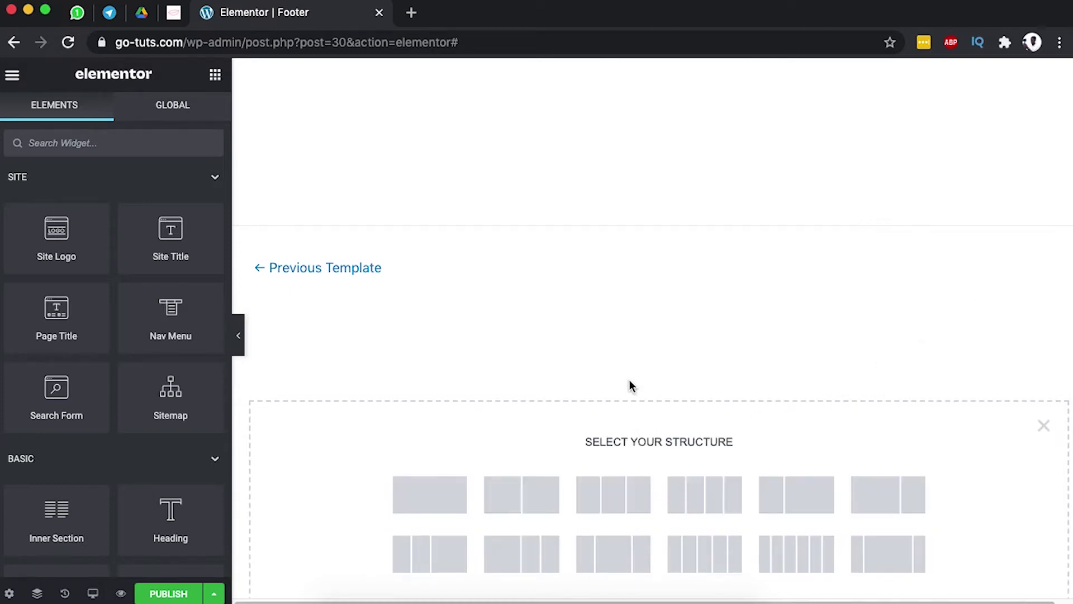
pyautogui.scroll(-2, 630, 386)
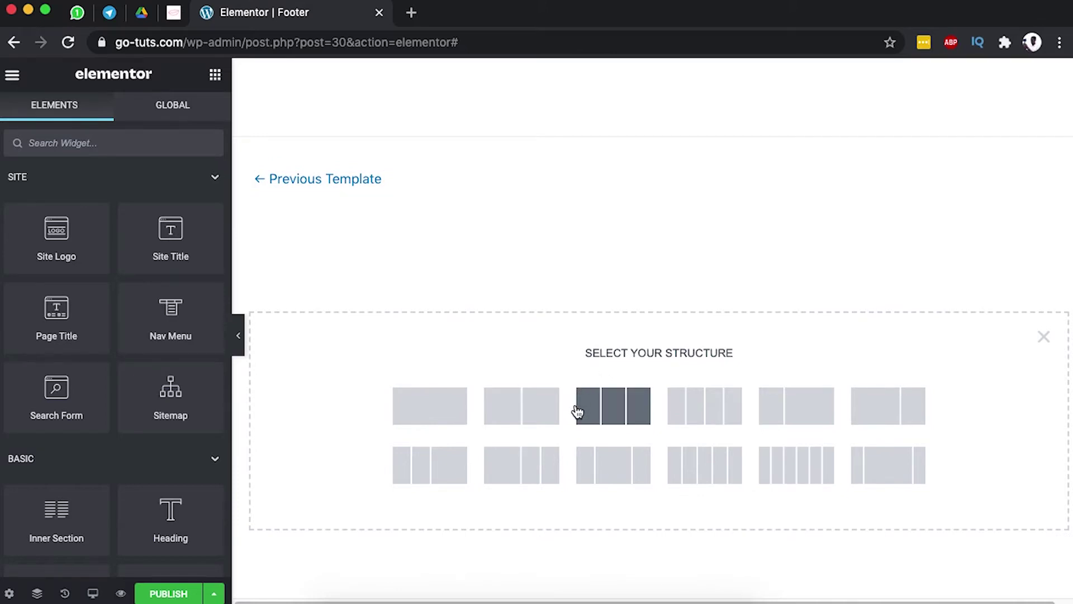
pyautogui.click(612, 408)
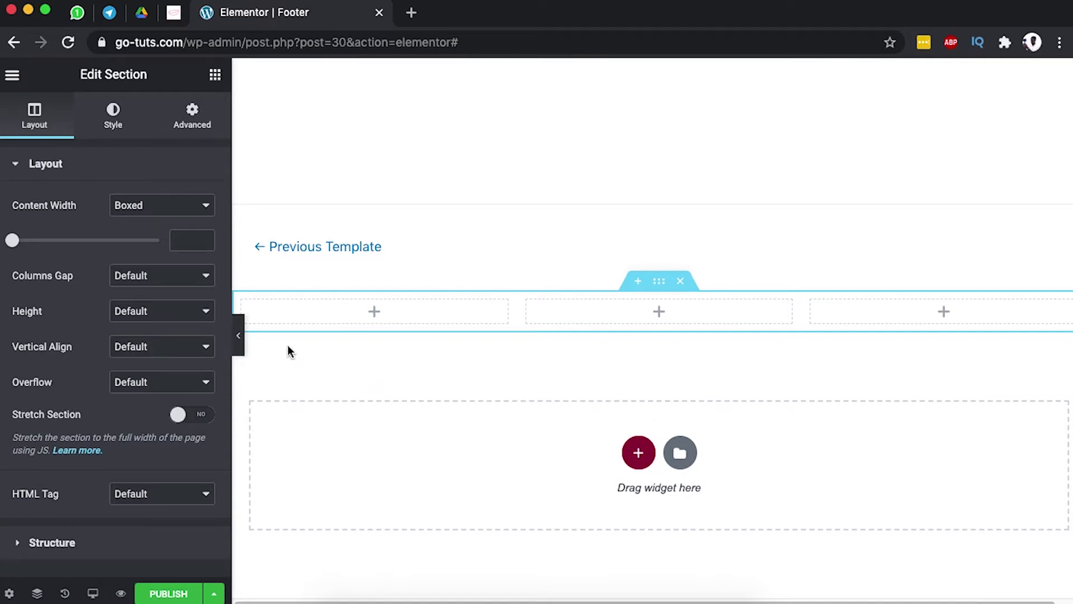
# - Place a Text Editor widget in the first column of the three-column section
pyautogui.press('super+t')
pyautogui.click(214, 77)
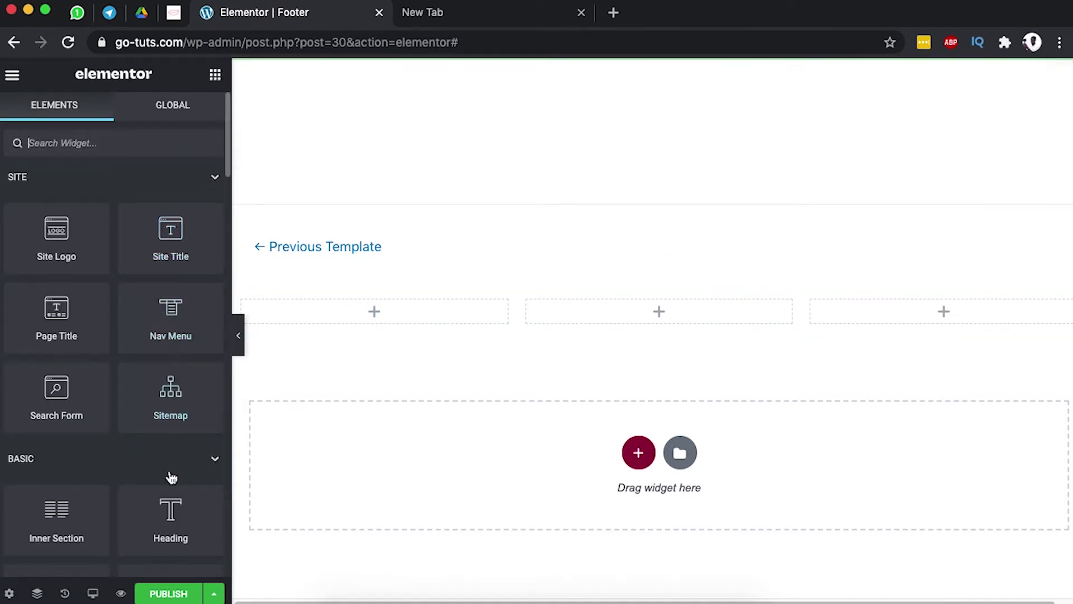
pyautogui.scroll(-3, 172, 476)
pyautogui.moveTo(169, 447); pyautogui.dragTo(481, 330)
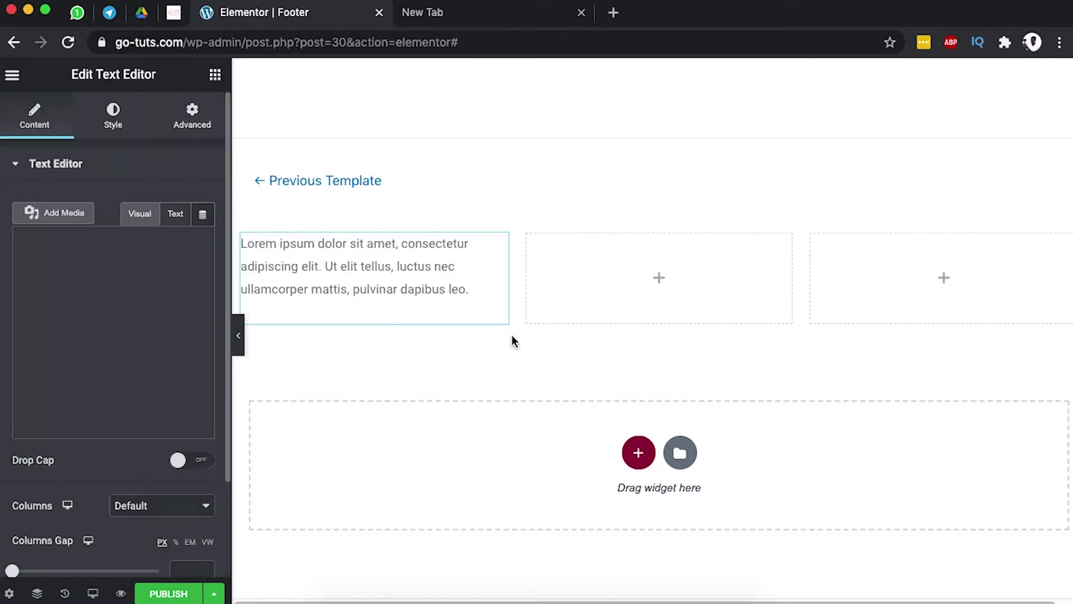
# - Find the Testimonial widget and place it in the middle column of the section
pyautogui.click(216, 75)
pyautogui.scroll(-3, 187, 346)
pyautogui.write('test')
pyautogui.moveTo(56, 196); pyautogui.dragTo(642, 283)
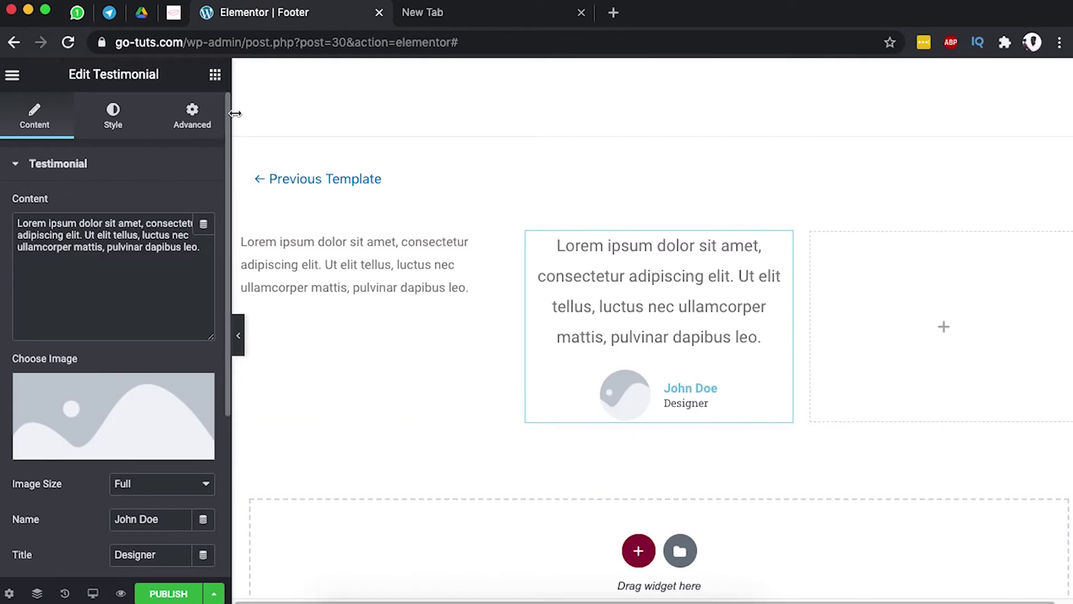
# - Search the widgets for "form" and place a Form widget in the third column
pyautogui.click(214, 77)
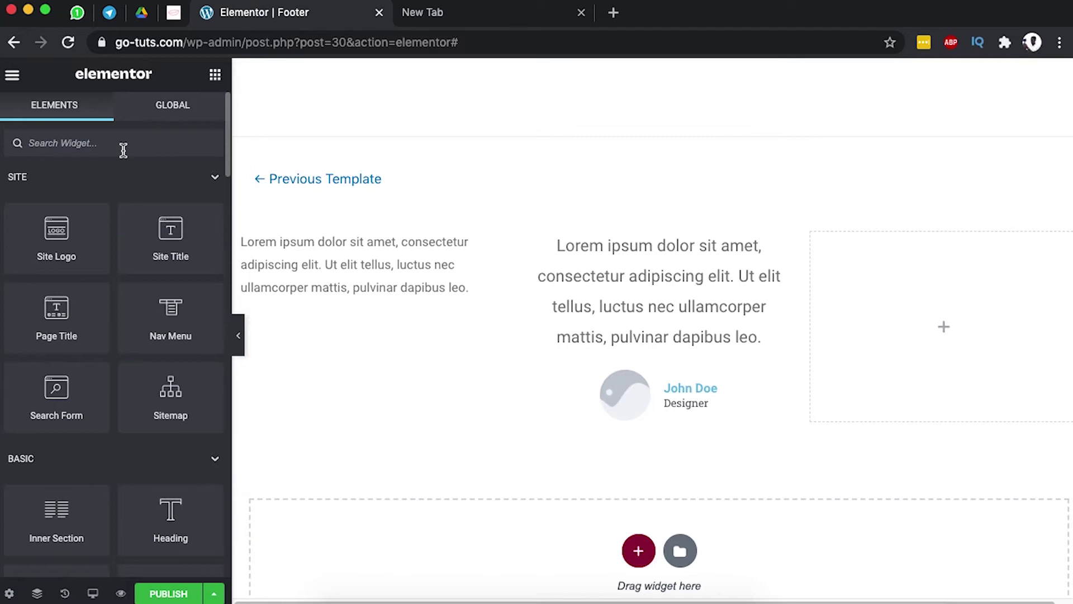
pyautogui.write('form')
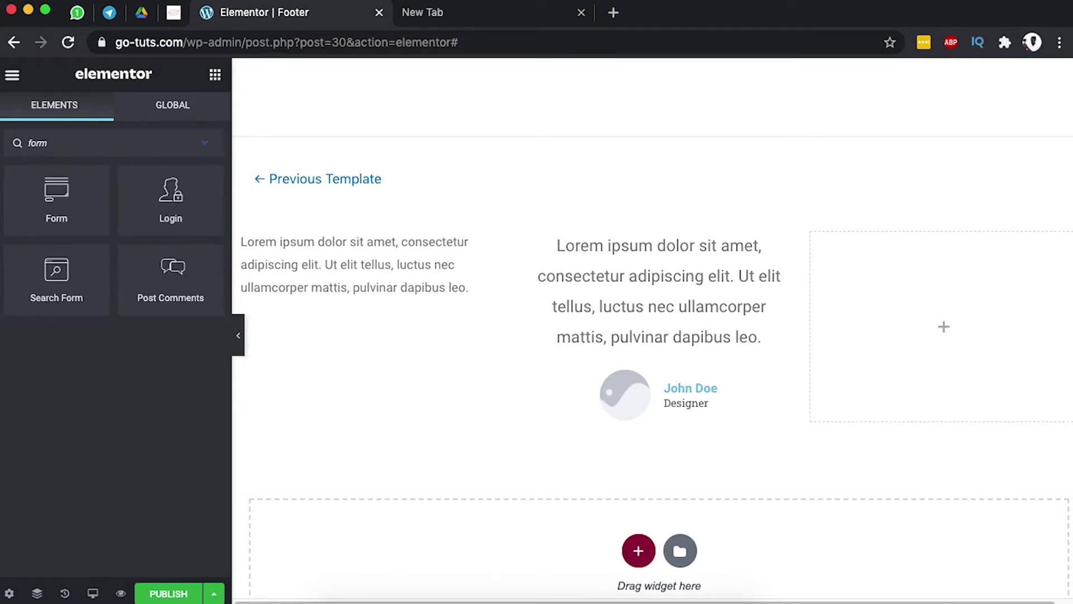
pyautogui.moveTo(56, 197); pyautogui.dragTo(917, 321)
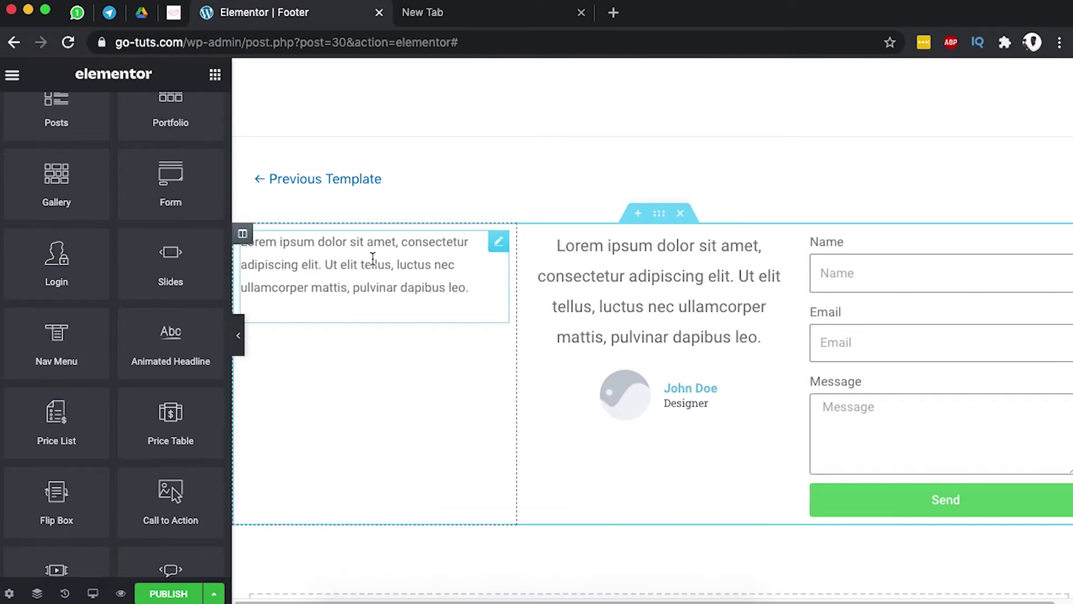
# - Add a new section above the three-column section and place an Inner Section widget in it
pyautogui.scroll(-2, 589, 472)
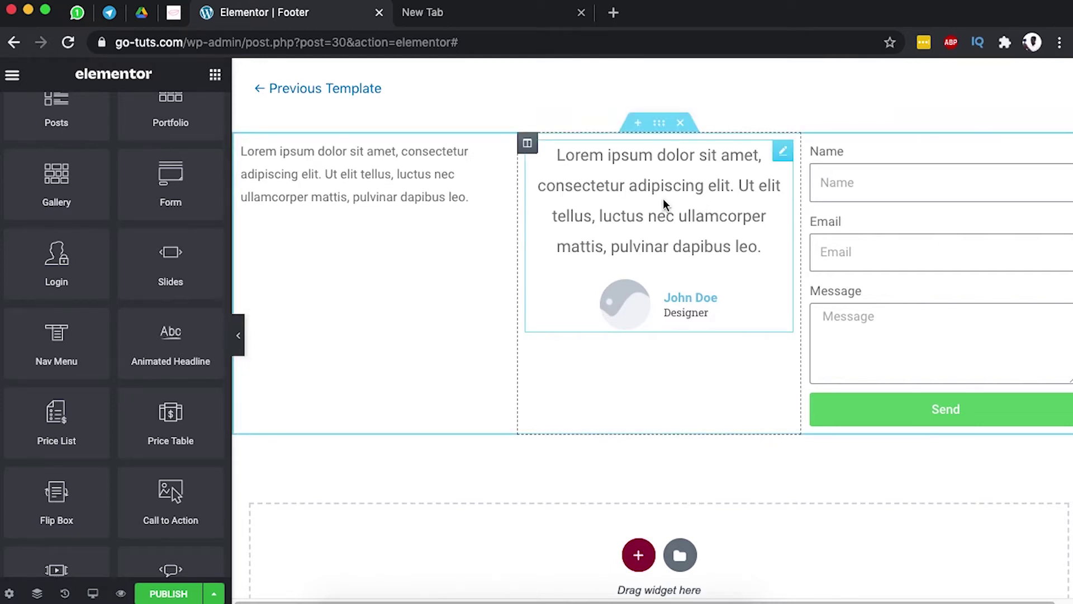
pyautogui.click(637, 123)
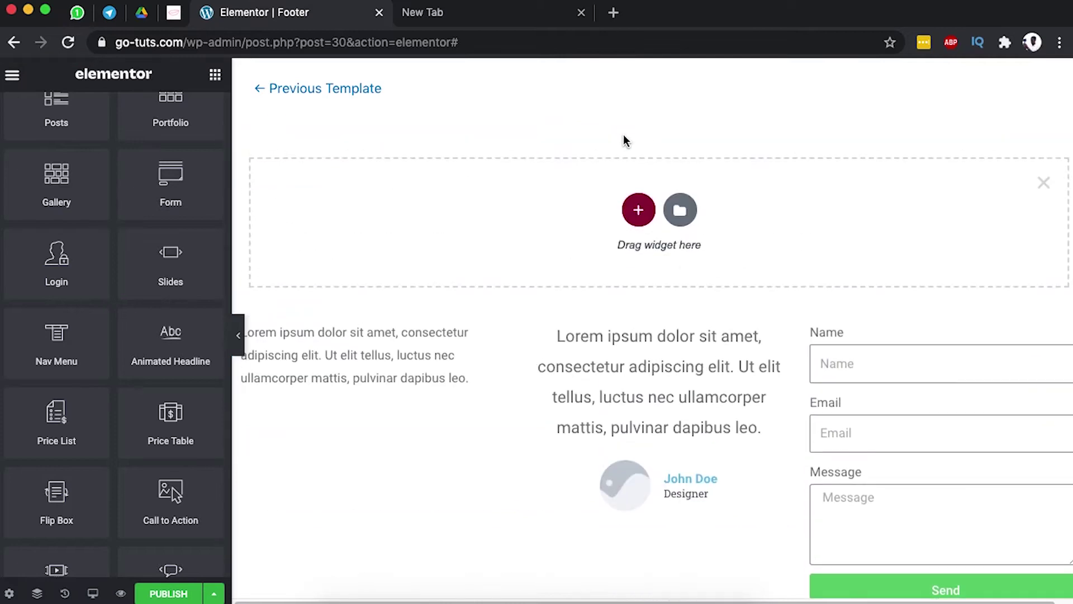
pyautogui.scroll(15, 124, 232)
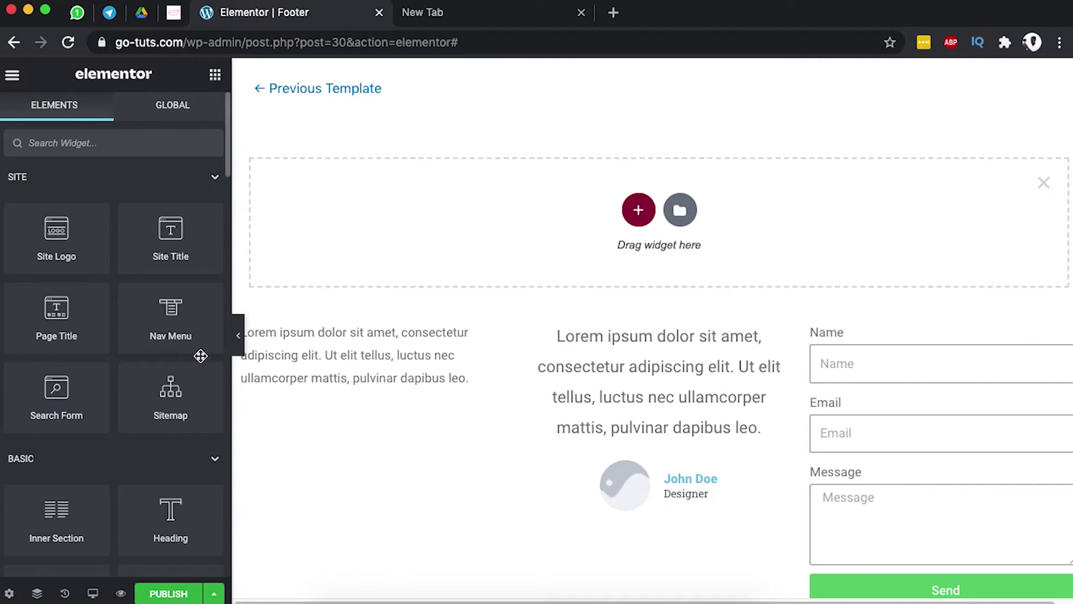
pyautogui.scroll(-1, 167, 363)
pyautogui.moveTo(50, 506); pyautogui.dragTo(612, 219)
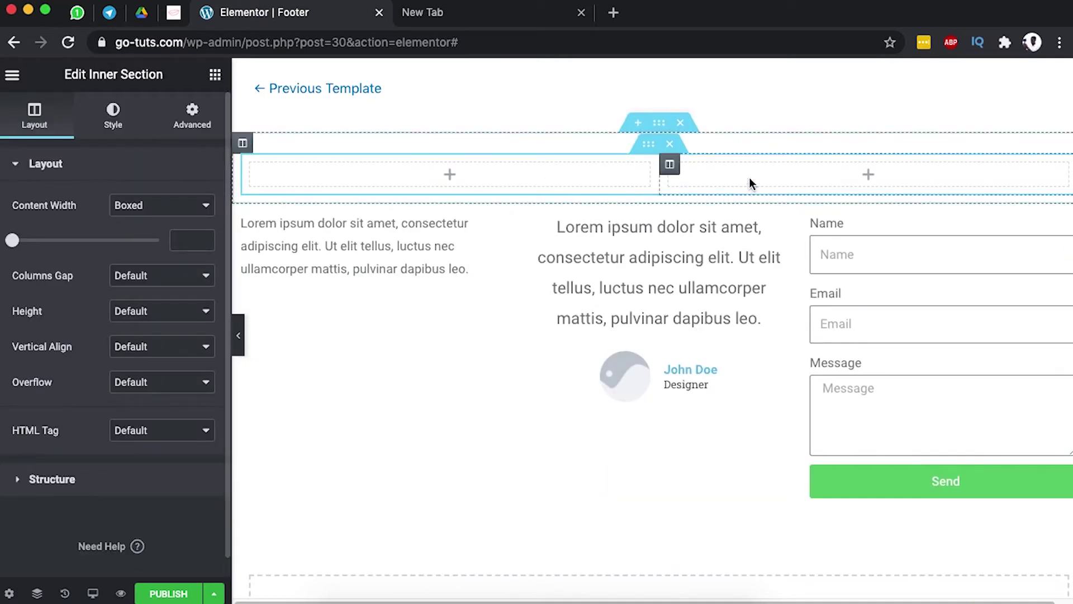
# - Duplicate the inner section and add a third column to the upper one
pyautogui.scroll(2, 642, 223)
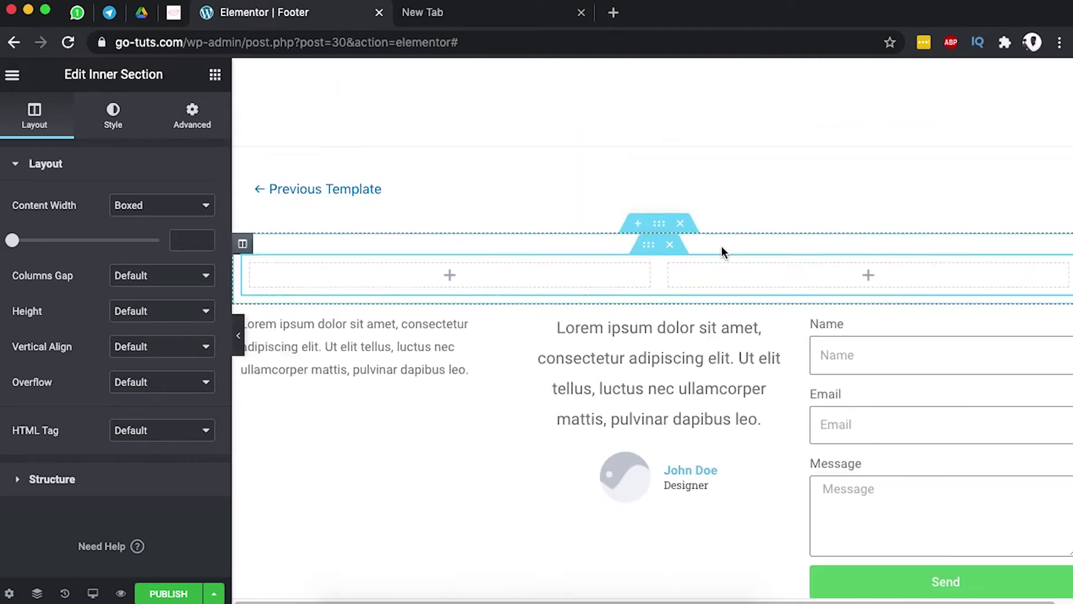
pyautogui.click(642, 221)
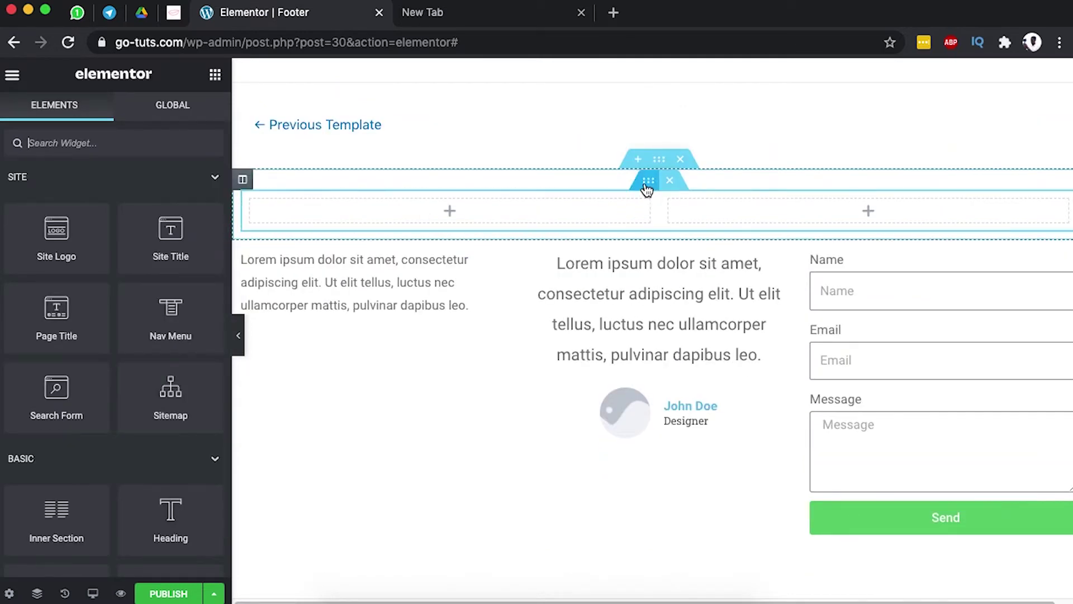
pyautogui.rightClick(647, 190)
pyautogui.click(676, 225)
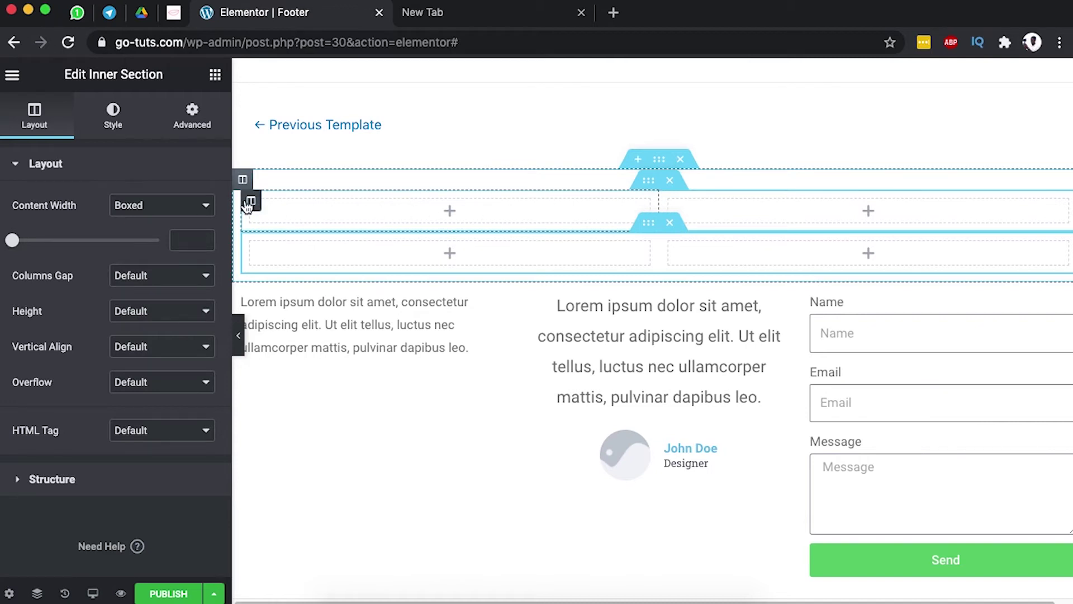
pyautogui.rightClick(252, 205)
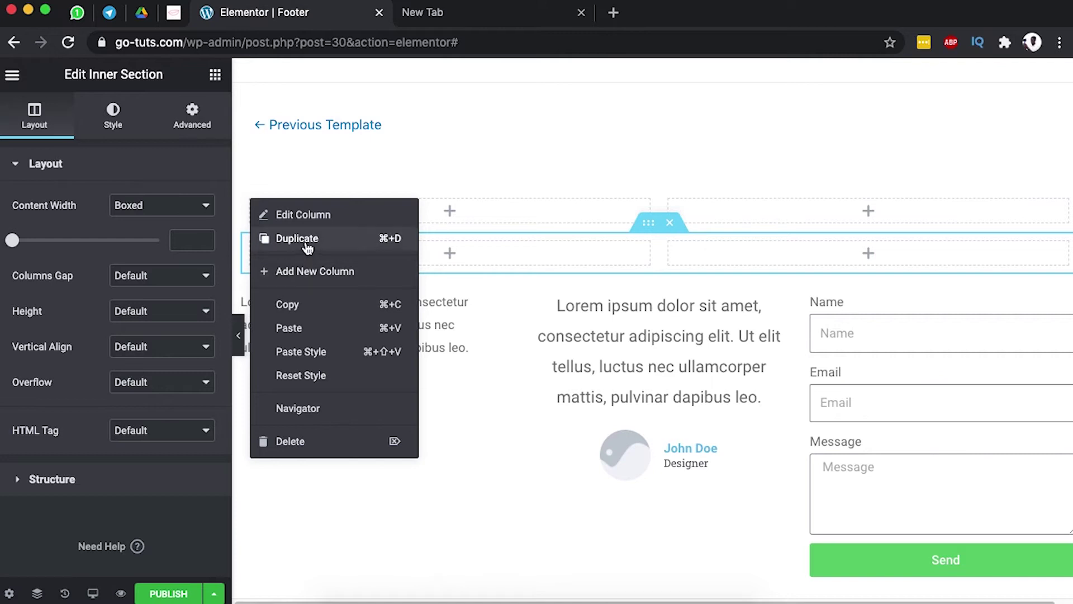
pyautogui.click(314, 274)
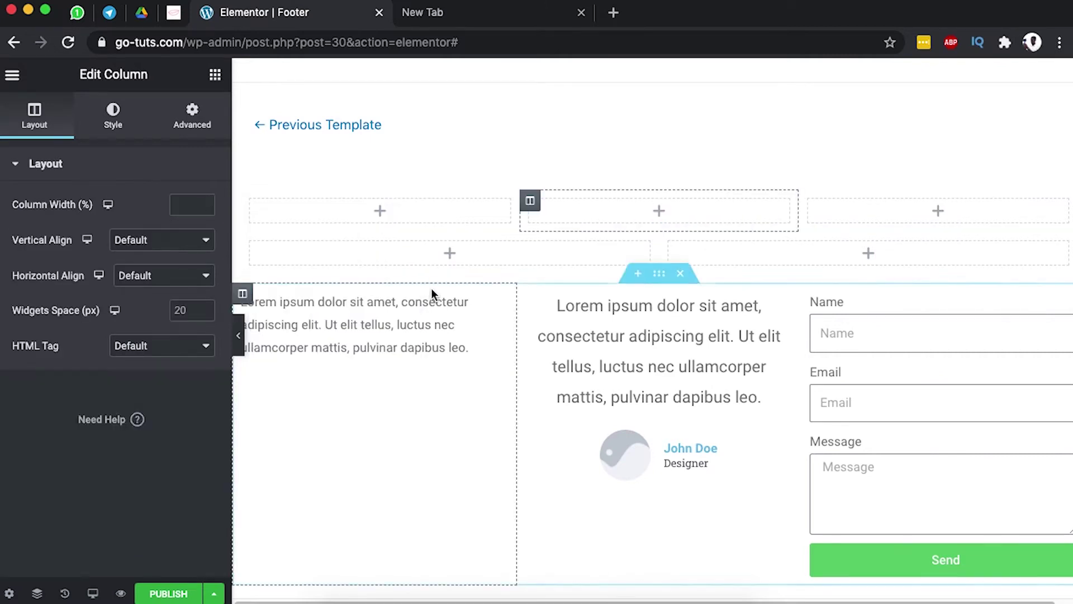
# - Move the text, testimonial and form widgets into the first, second and third columns of the upper inner section
pyautogui.moveTo(499, 301)
pyautogui.mouseDown()
pyautogui.moveTo(387, 225)
pyautogui.moveTo(391, 207)
pyautogui.moveTo(493, 236)
pyautogui.mouseUp()
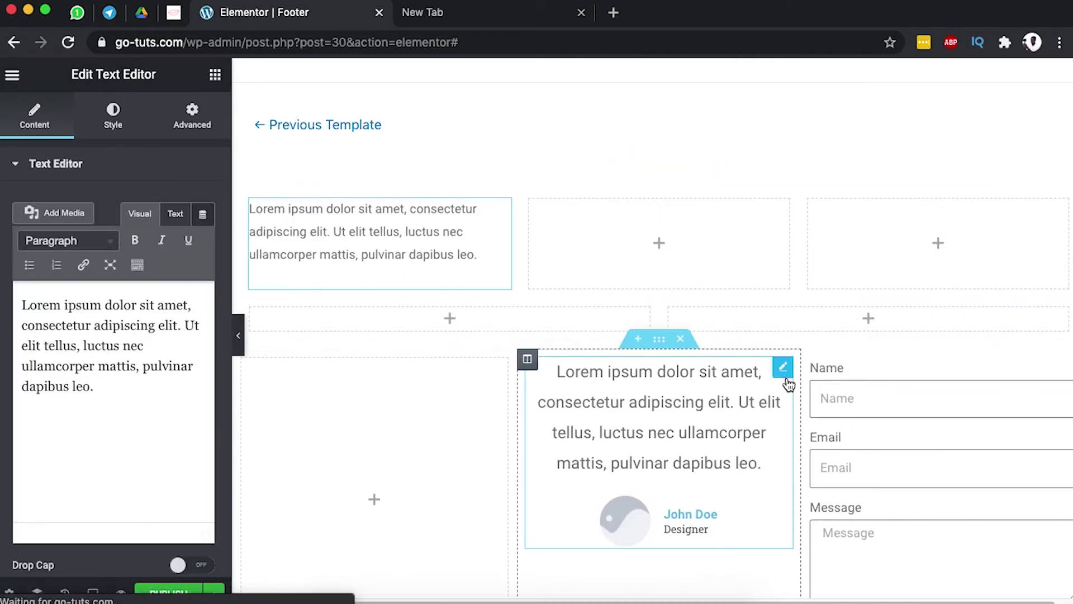
pyautogui.moveTo(781, 364); pyautogui.dragTo(690, 231)
pyautogui.moveTo(1065, 467)
pyautogui.mouseDown()
pyautogui.moveTo(946, 354)
pyautogui.moveTo(936, 265)
pyautogui.moveTo(858, 369)
pyautogui.mouseUp()
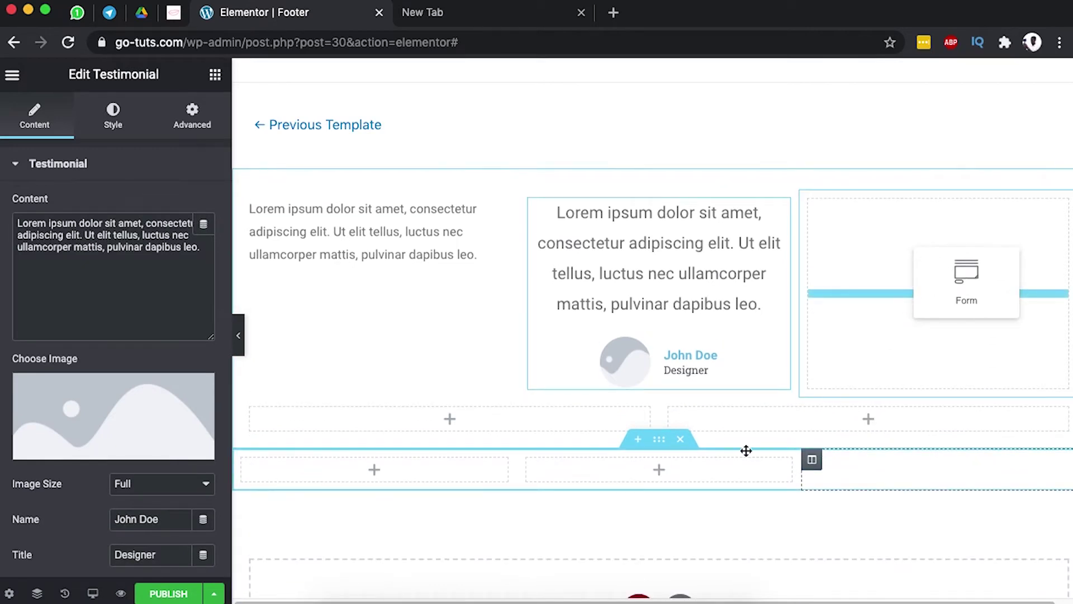
# - Delete the emptied three-column section below the inner sections
pyautogui.moveTo(746, 451); pyautogui.dragTo(692, 451)
pyautogui.scroll(-5, 691, 408)
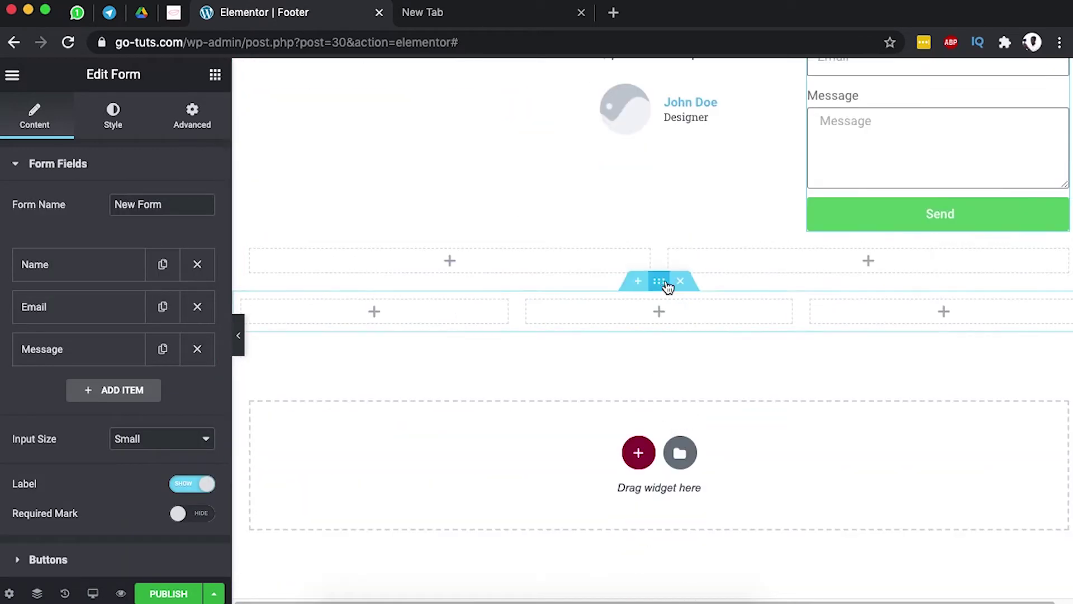
pyautogui.click(680, 283)
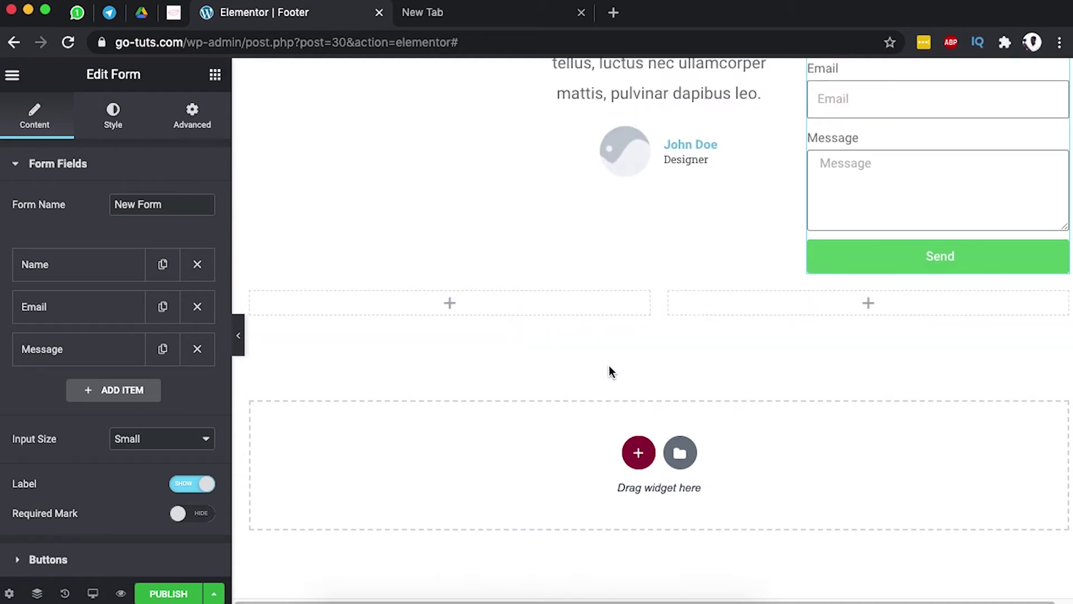
pyautogui.click(193, 116)
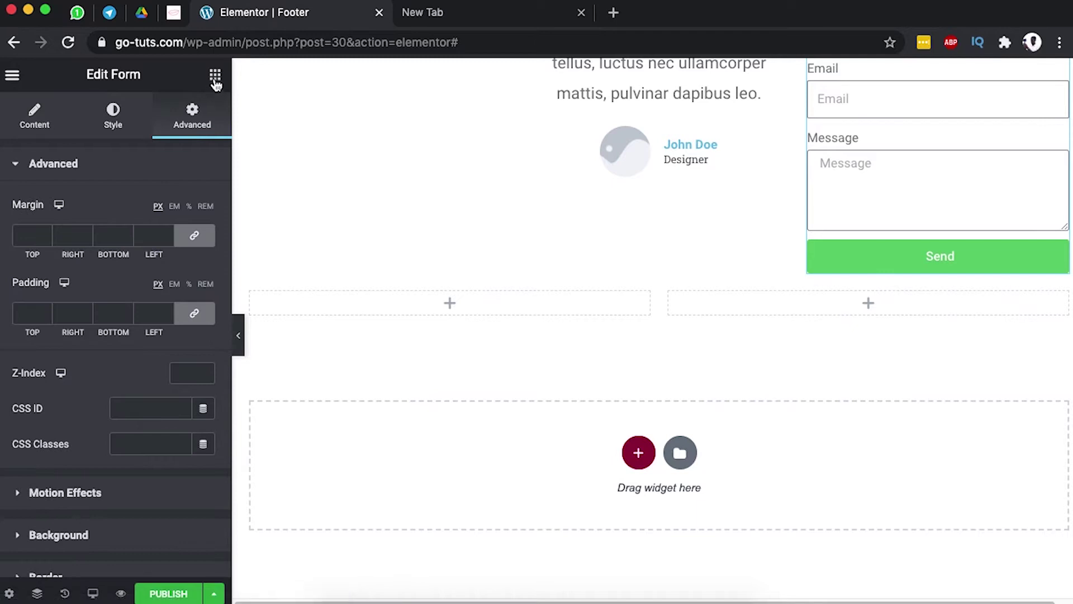
# - Search the widget library for "ic" and place an Icon Box widget in the first column of the lower inner section
pyautogui.click(215, 78)
pyautogui.scroll(-3, 104, 388)
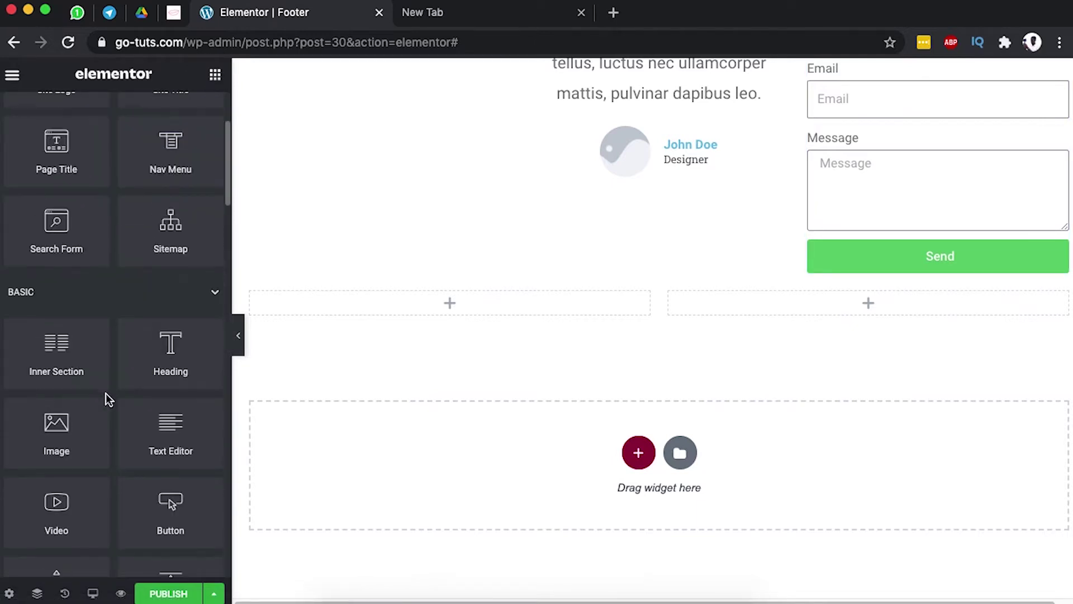
pyautogui.scroll(-3, 107, 391)
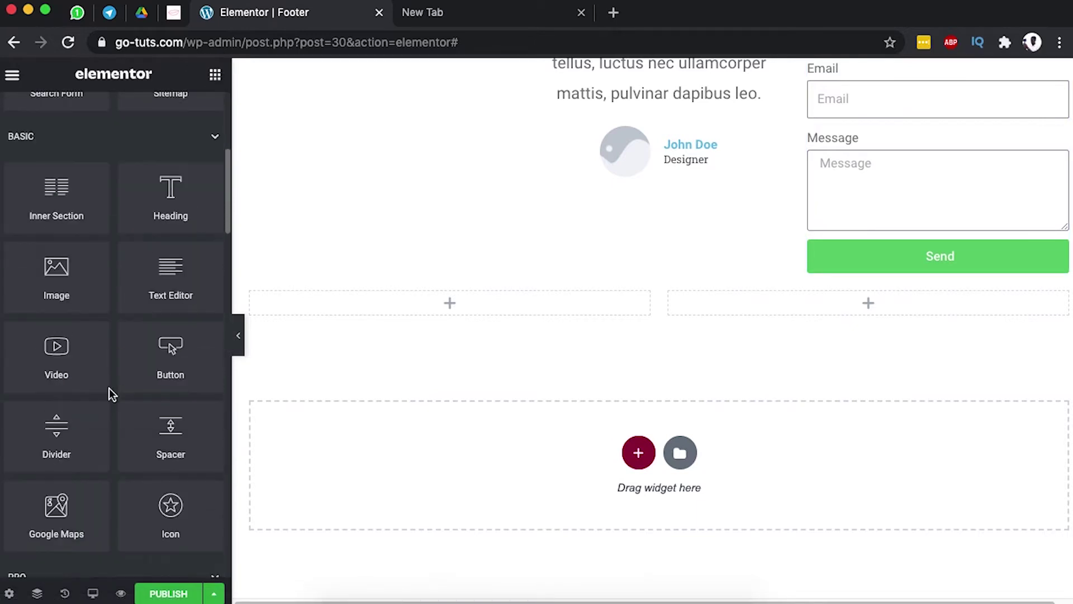
pyautogui.scroll(8, 109, 388)
pyautogui.click(89, 144)
pyautogui.write('ic')
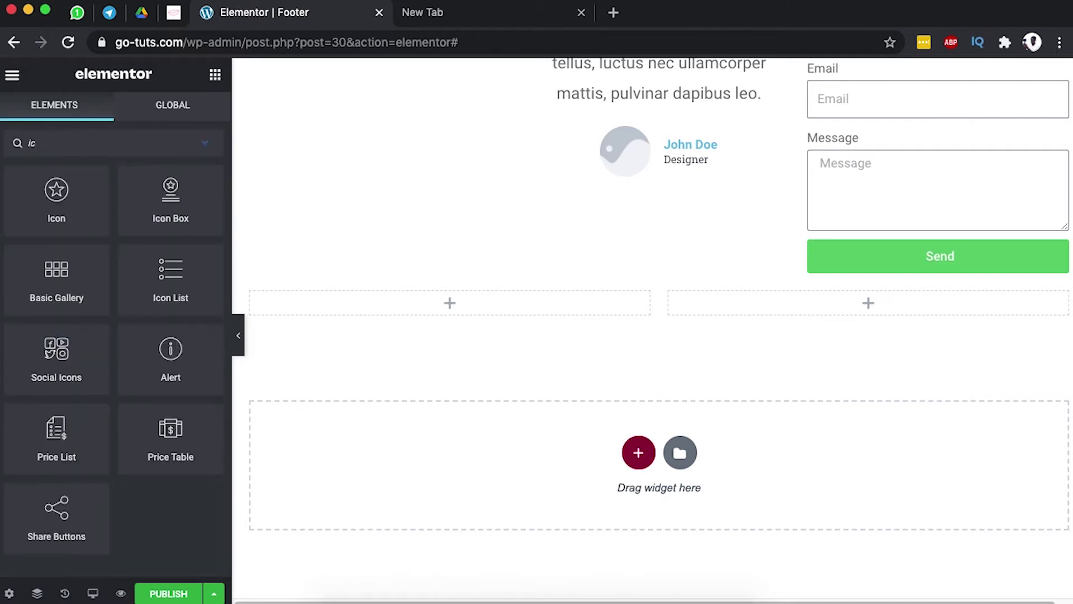
pyautogui.moveTo(171, 195); pyautogui.dragTo(464, 305)
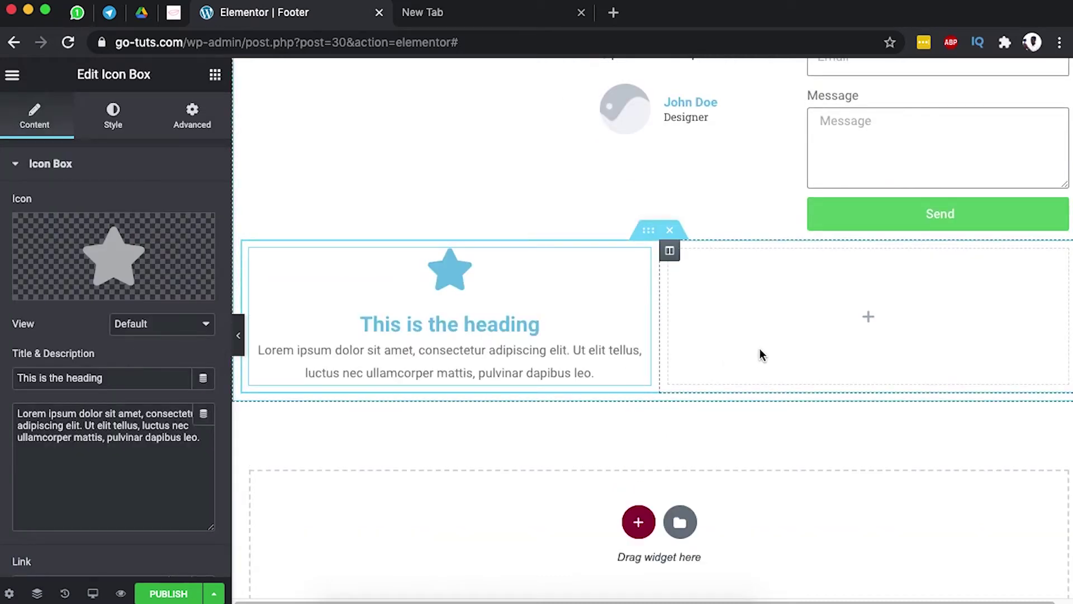
# - Search the widgets for "na" and place a Nav Menu widget in the second column of the lower inner section
pyautogui.click(215, 74)
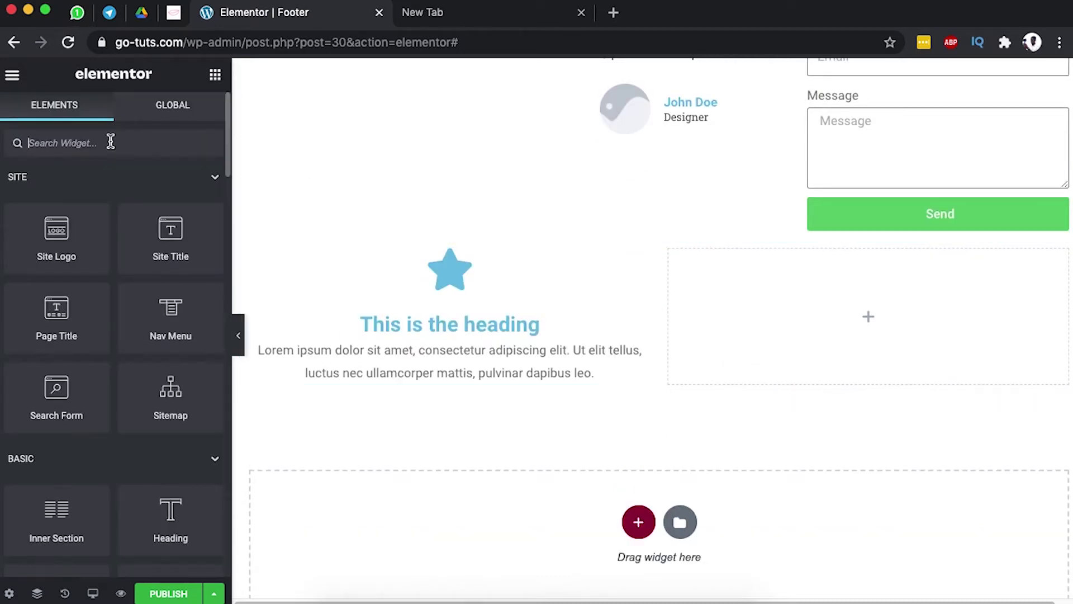
pyautogui.click(111, 141)
pyautogui.write('f')
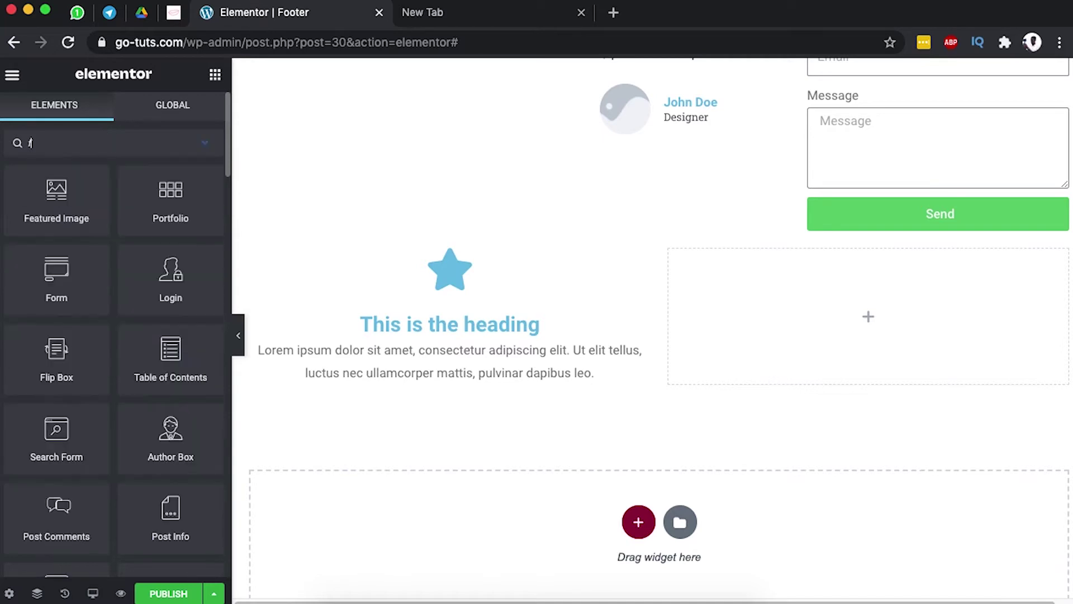
pyautogui.press('BackSpace')
pyautogui.write('me')
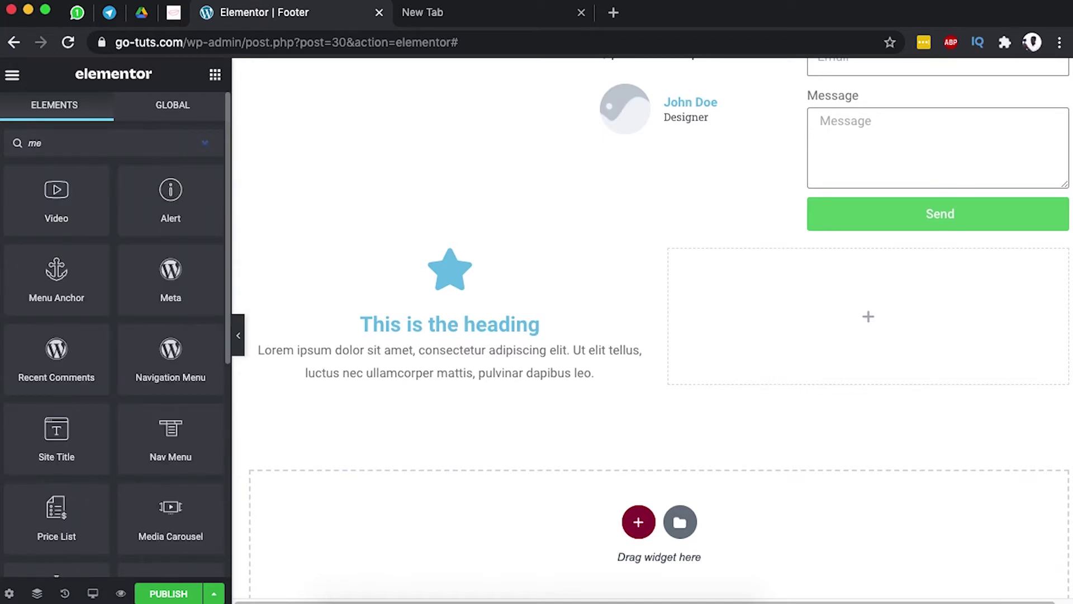
pyautogui.press('BackSpace')
pyautogui.press('BackSpace')
pyautogui.write('na')
pyautogui.moveTo(165, 277); pyautogui.dragTo(813, 391)
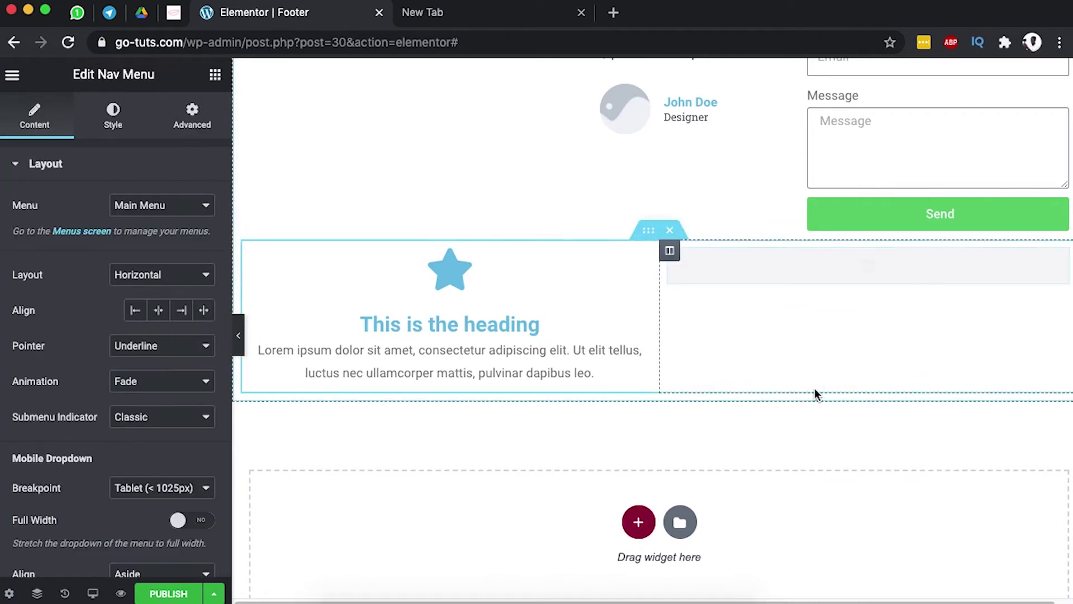
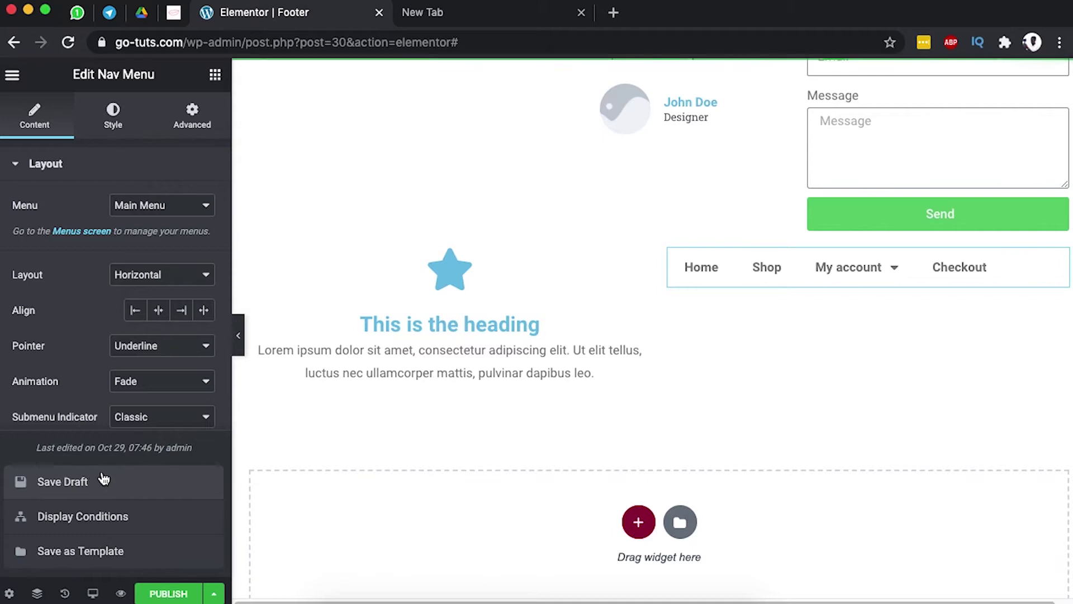
# - Open the WordPress dashboard in a new browser tab and go to the Menus management page
pyautogui.click(14, 76)
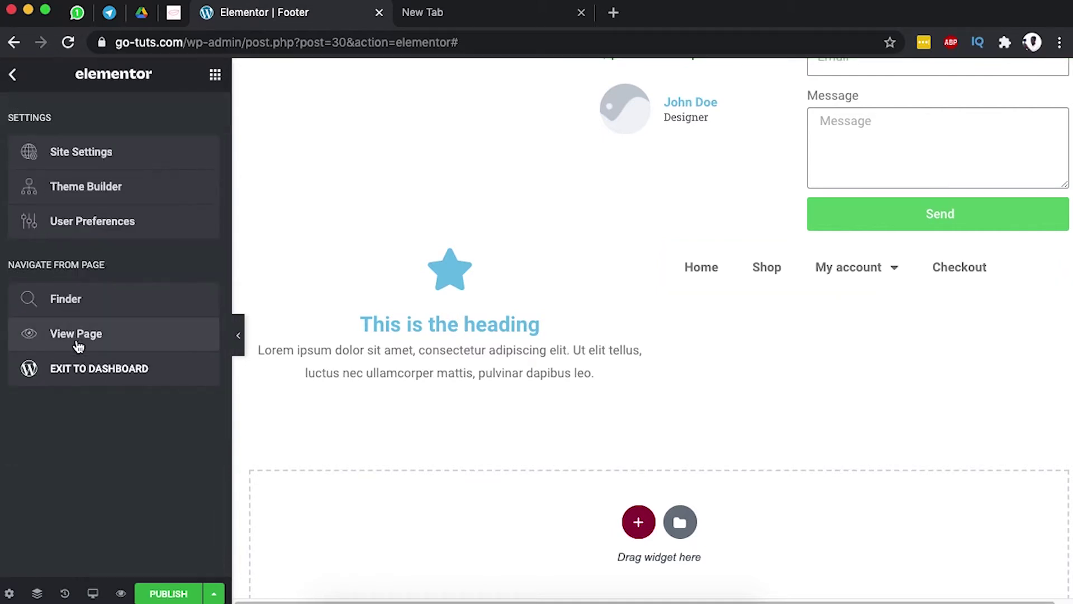
pyautogui.keyDown('super'); pyautogui.click(85, 370); pyautogui.keyUp('super')
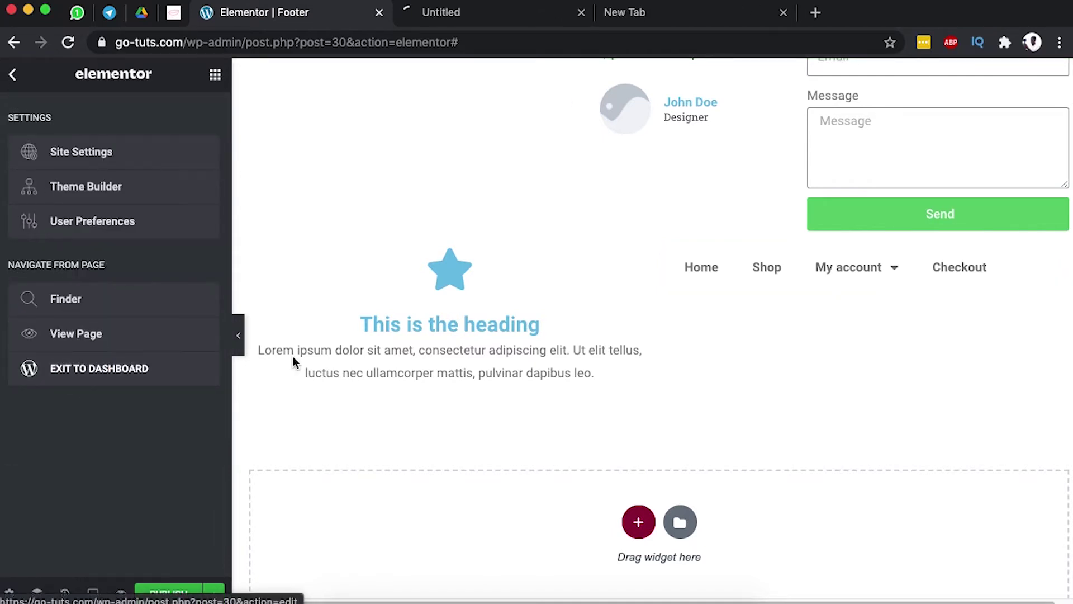
pyautogui.click(491, 18)
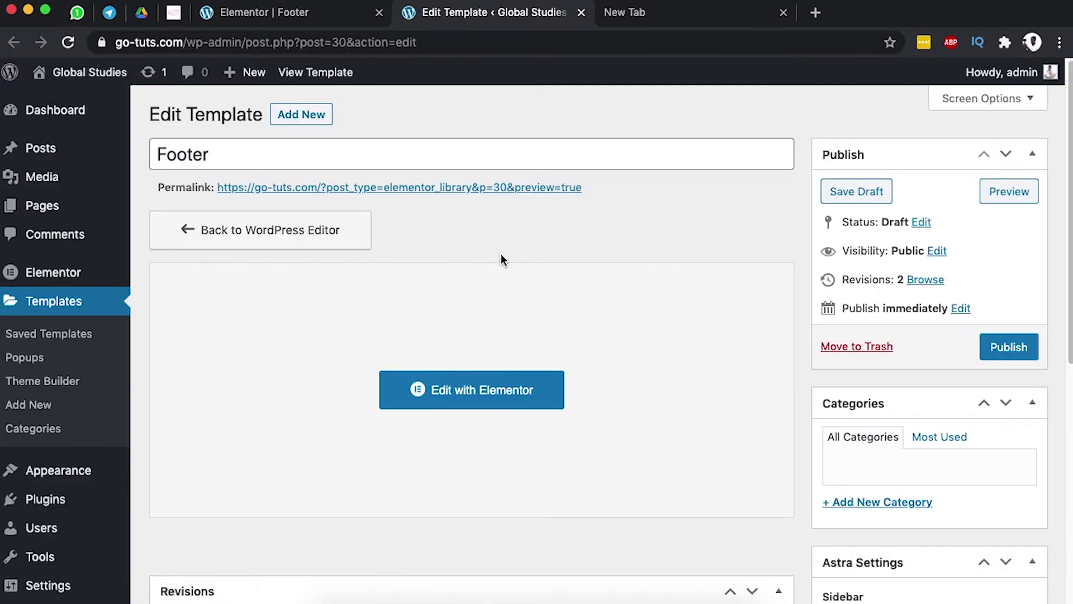
pyautogui.moveTo(114, 479)
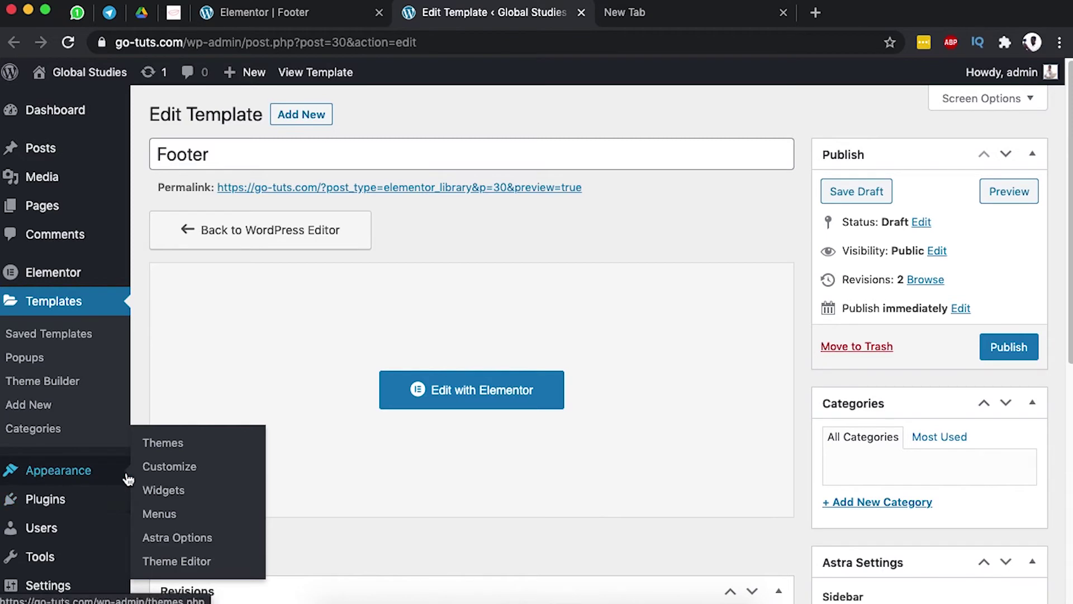
pyautogui.click(162, 513)
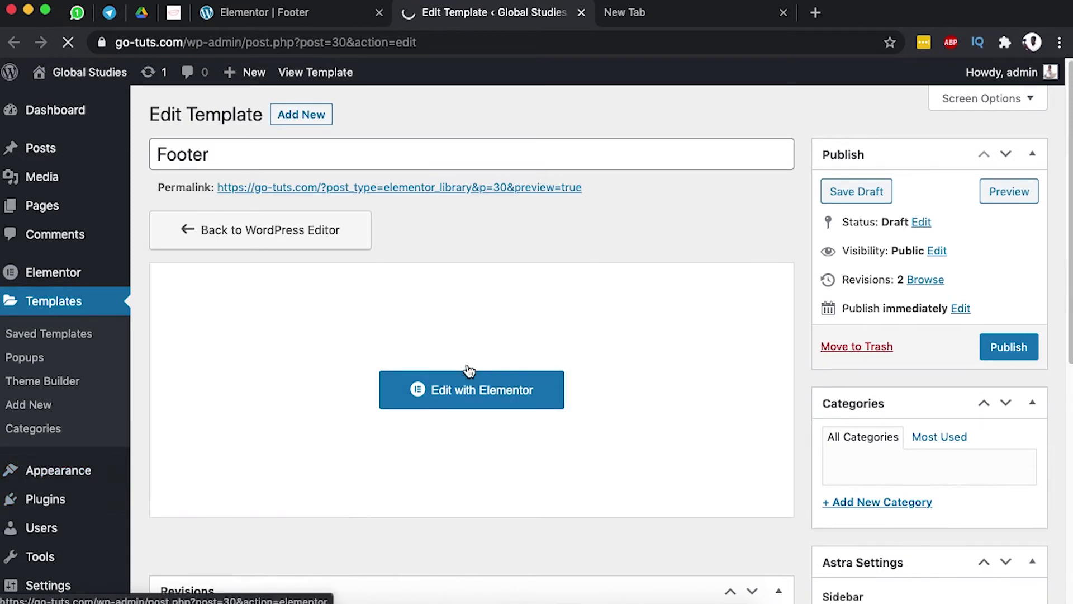
pyautogui.scroll(-1, 519, 354)
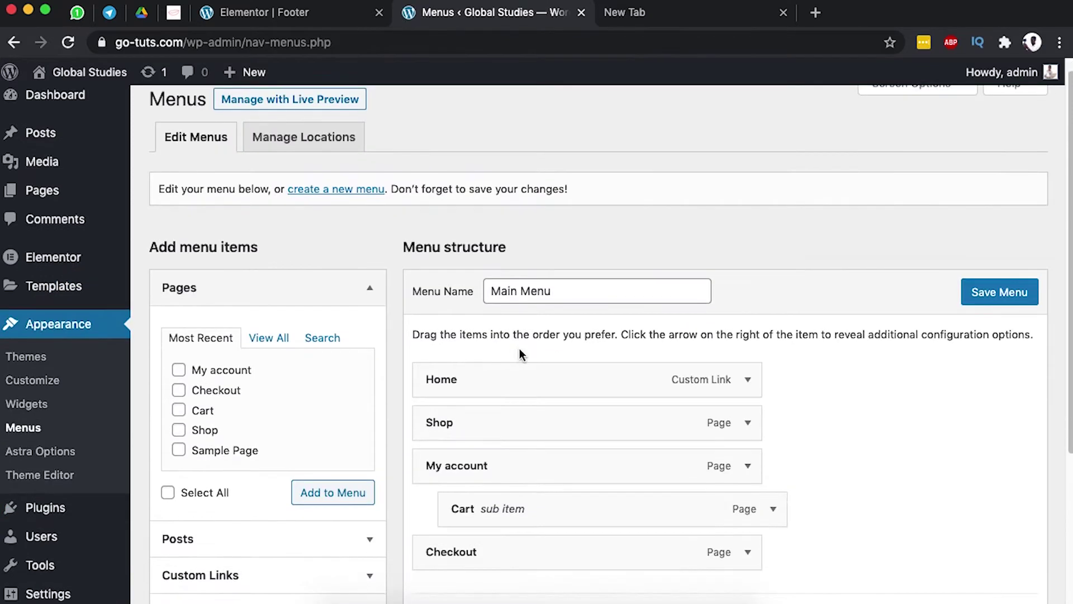
# - Create a new menu named Footer and assign it to the Footer Menu display location
pyautogui.scroll(2, 436, 280)
pyautogui.click(336, 206)
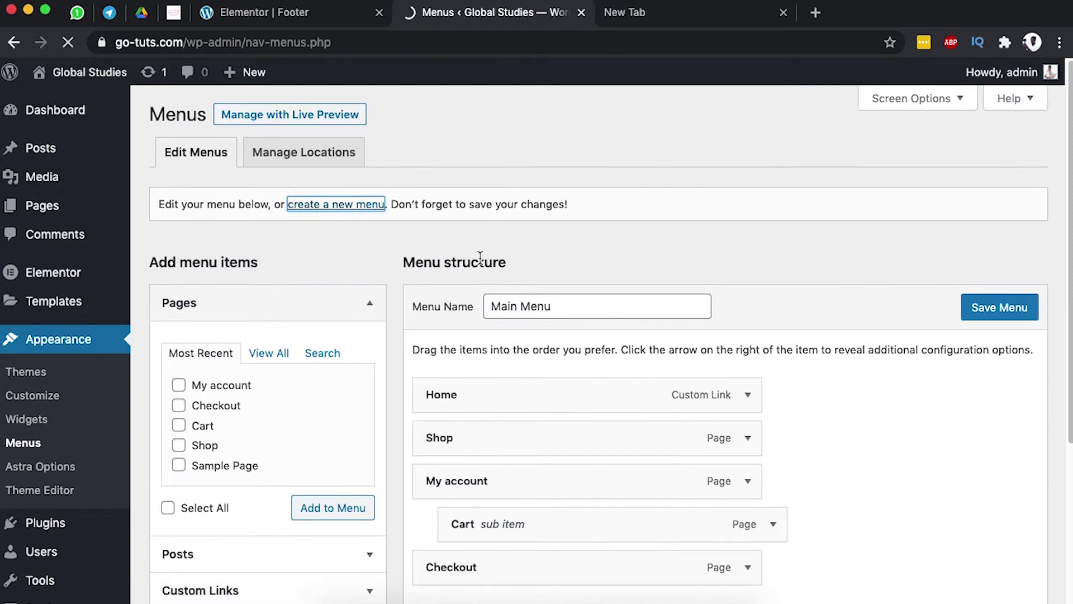
pyautogui.click(501, 302)
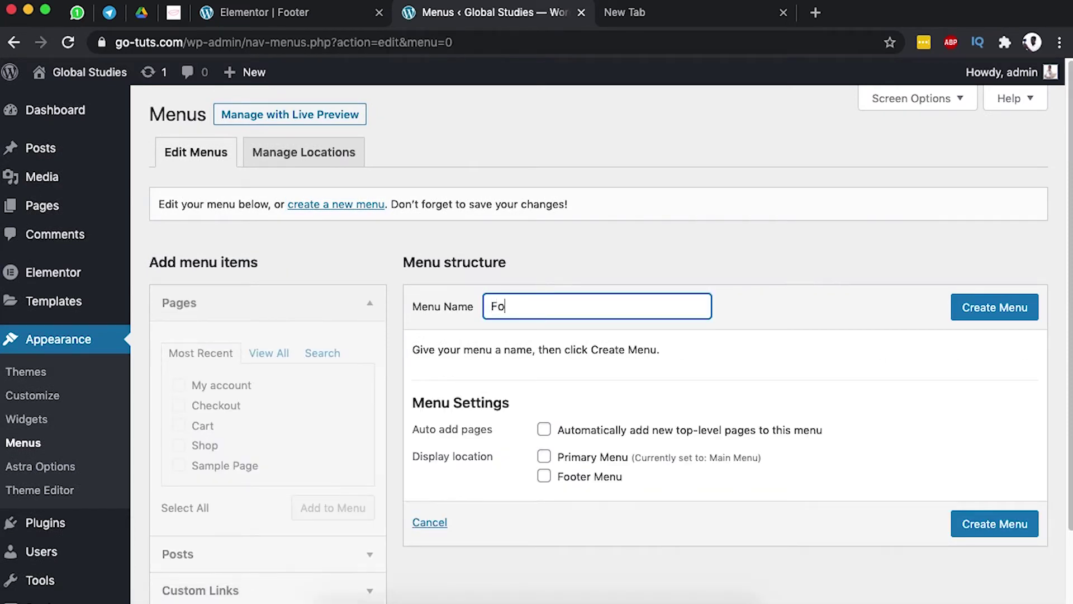
pyautogui.scroll(-1, 726, 447)
pyautogui.click(544, 476)
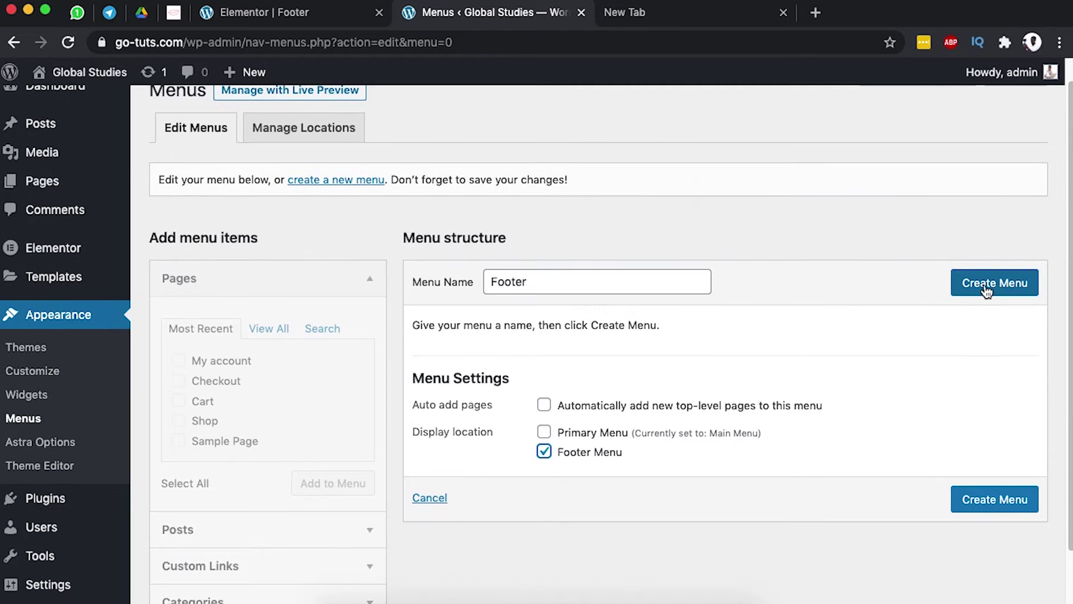
pyautogui.click(992, 307)
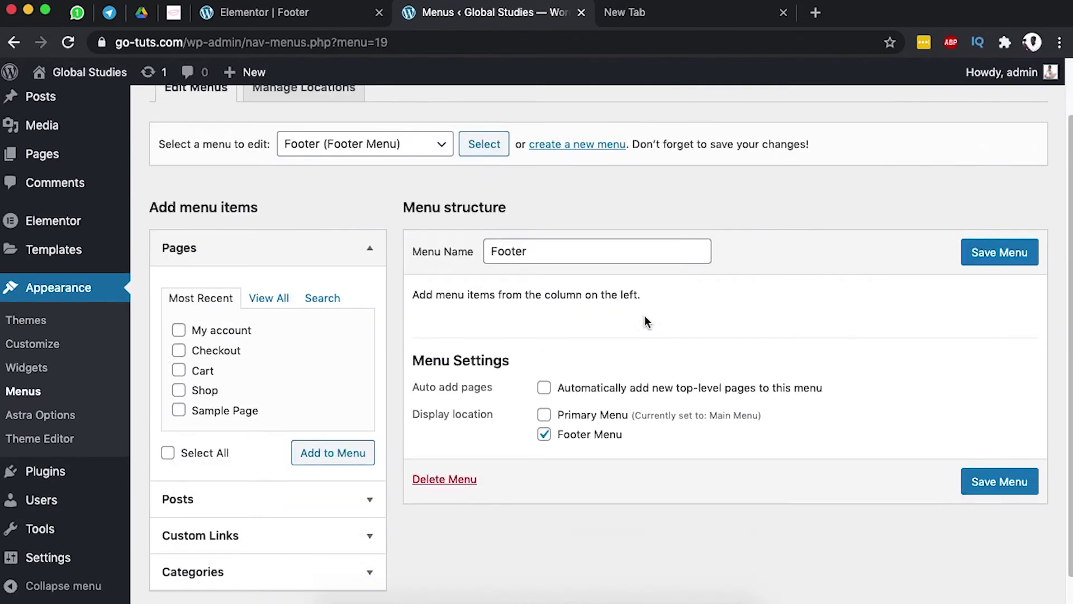
pyautogui.scroll(-1, 646, 320)
pyautogui.click(271, 267)
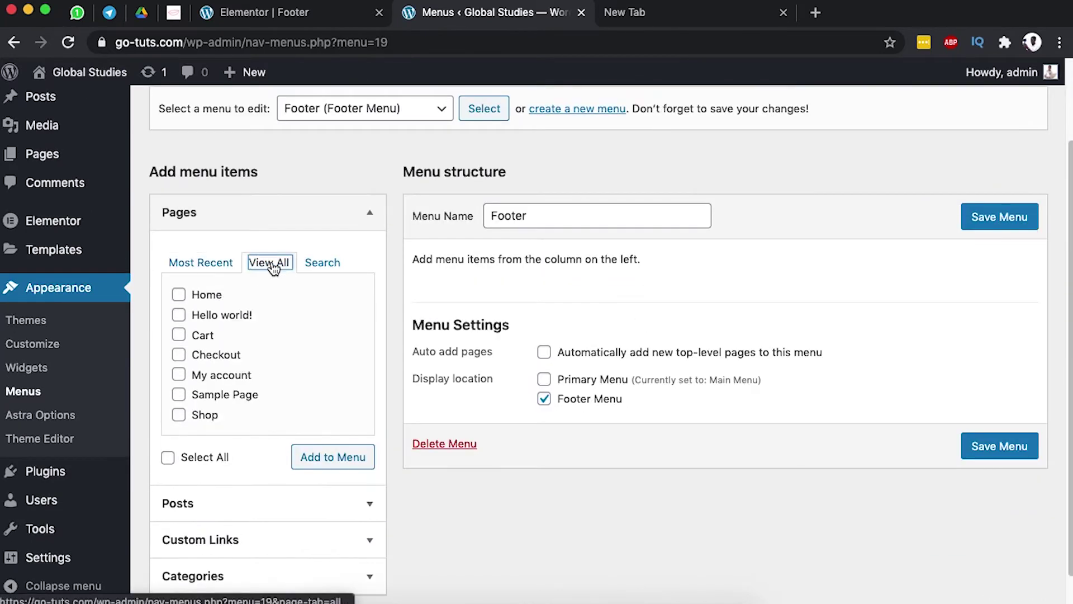
pyautogui.scroll(-1, 322, 333)
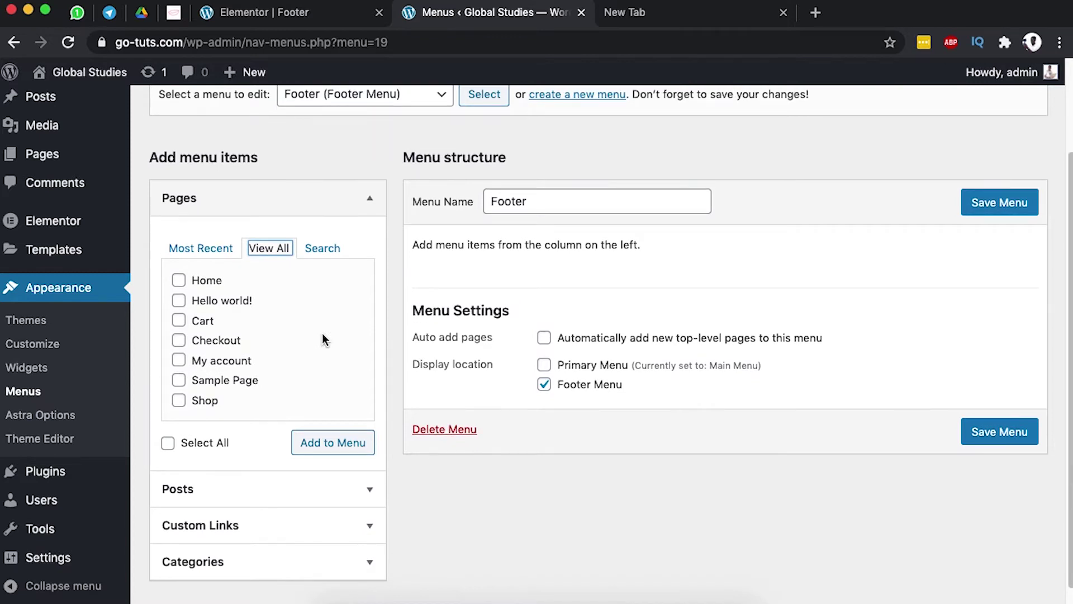
pyautogui.click(201, 399)
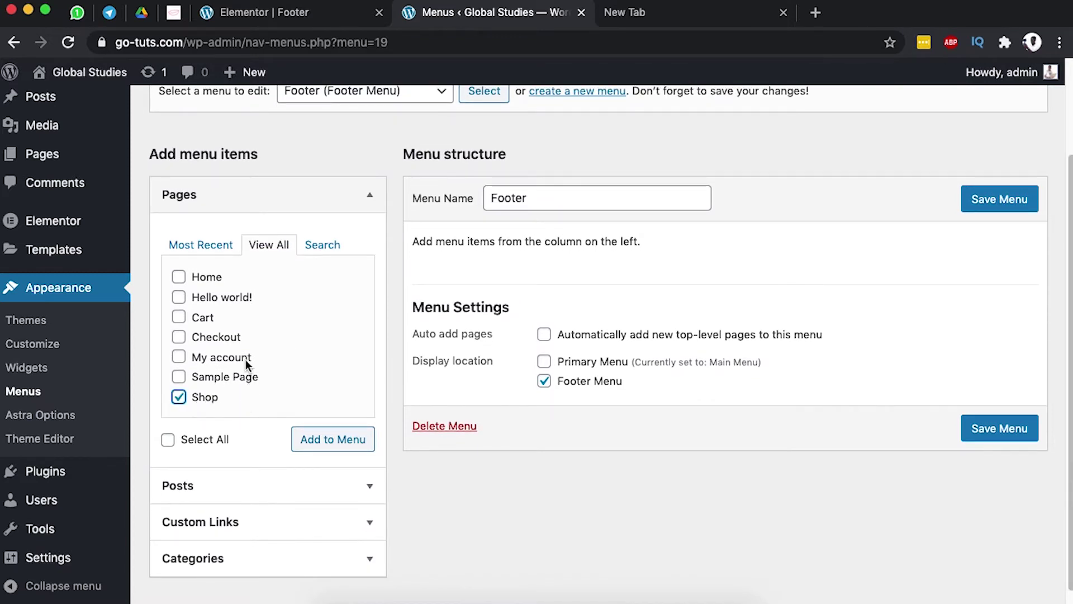
pyautogui.scroll(-1, 246, 364)
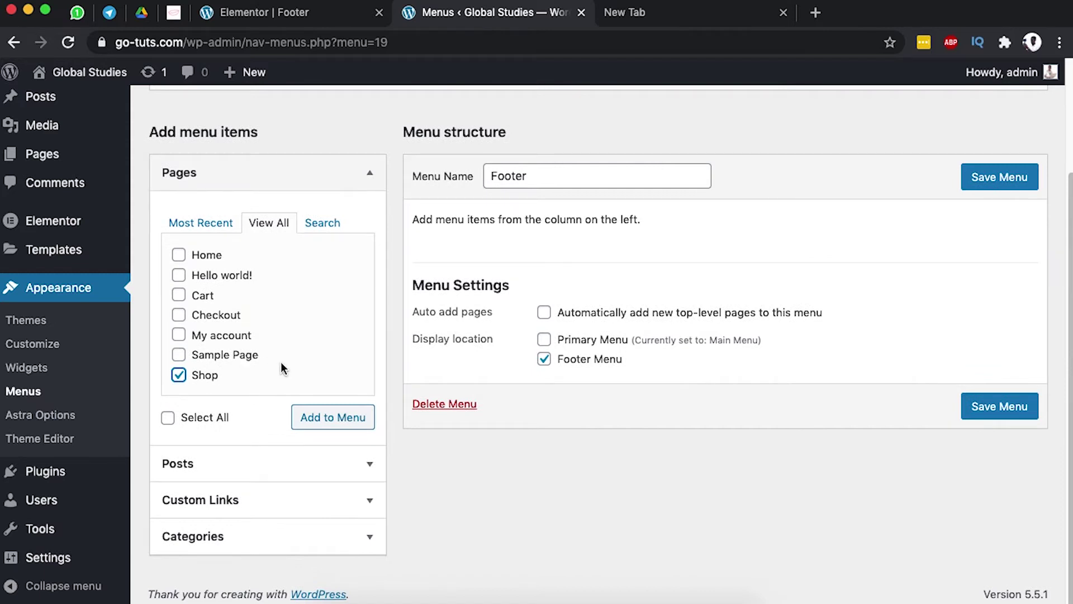
pyautogui.scroll(1, 282, 369)
# - Publish the draft Privacy Policy page from the list of all pages using Quick Edit
pyautogui.moveTo(103, 175)
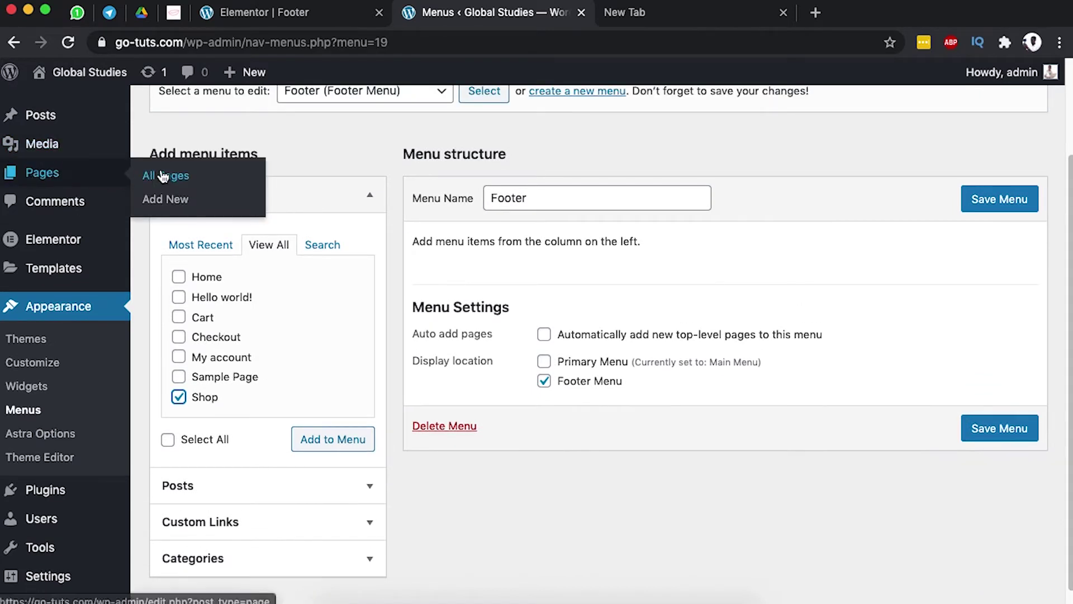
pyautogui.click(183, 176)
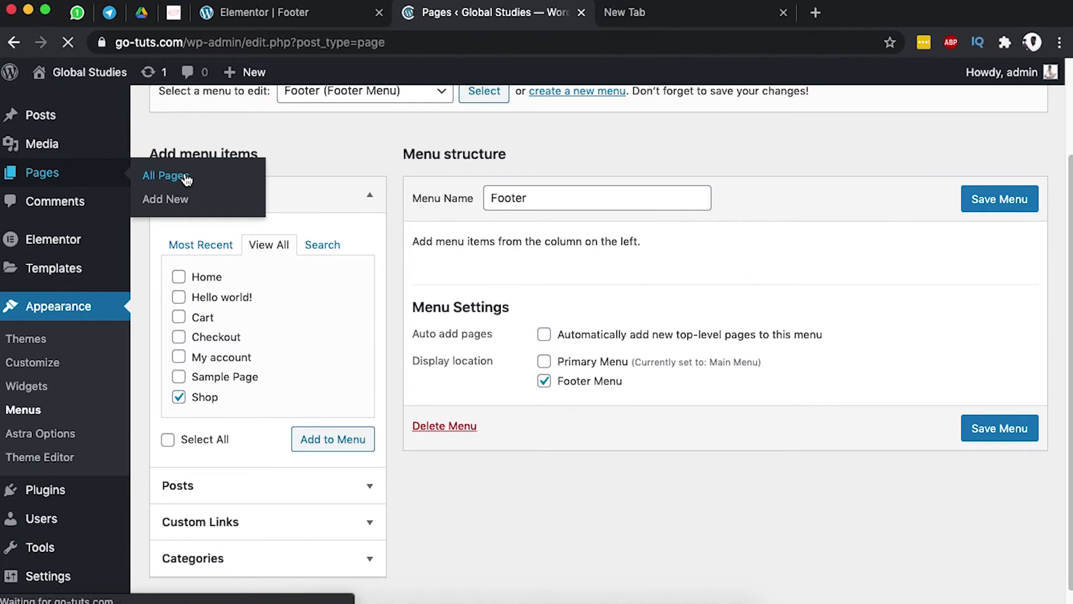
pyautogui.scroll(-2, 464, 330)
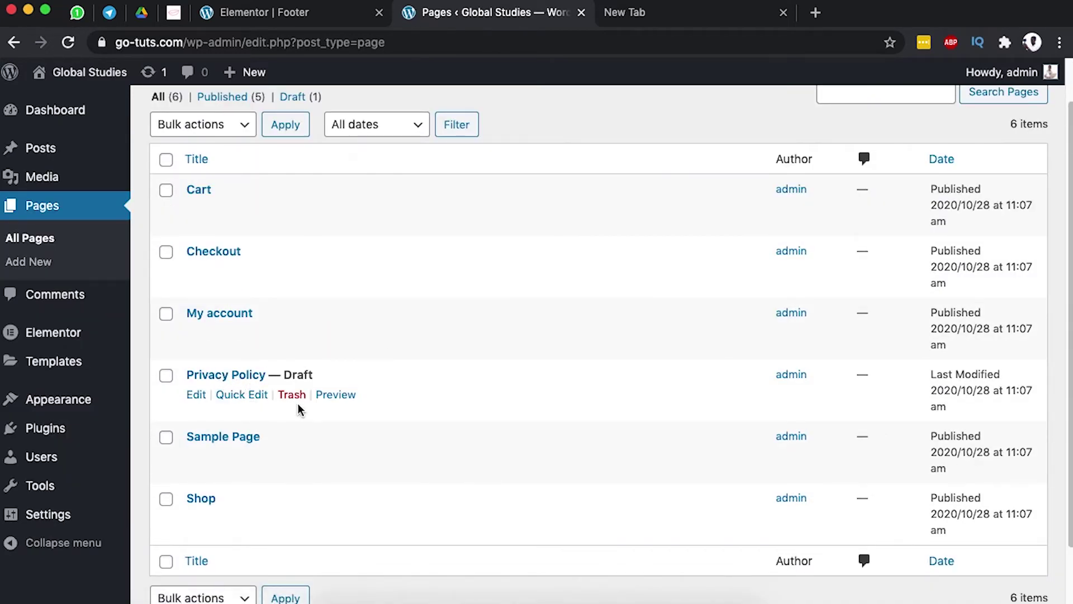
pyautogui.scroll(-2, 293, 398)
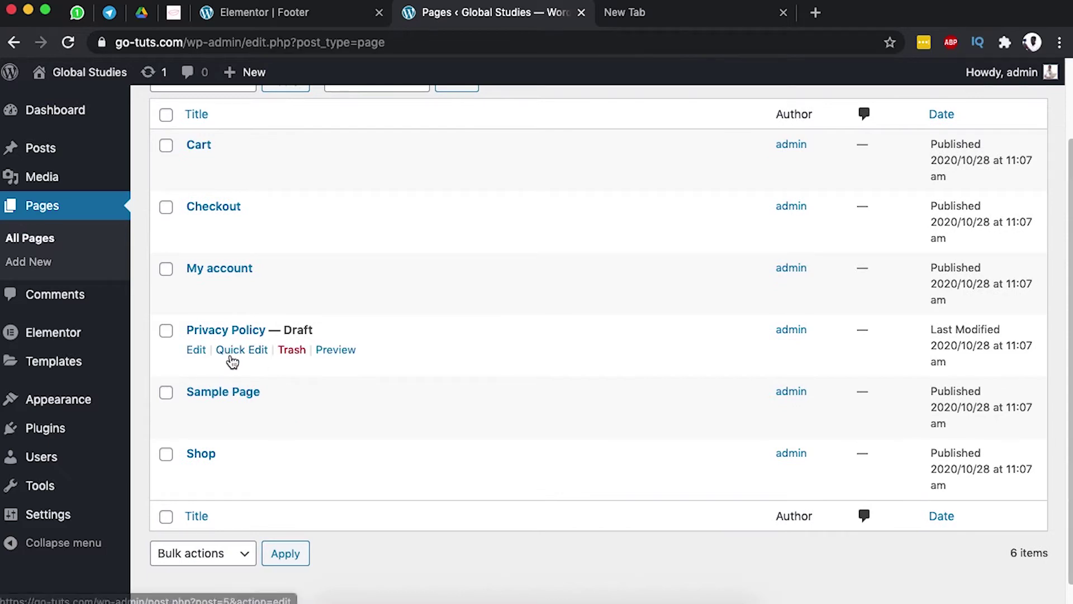
pyautogui.click(235, 350)
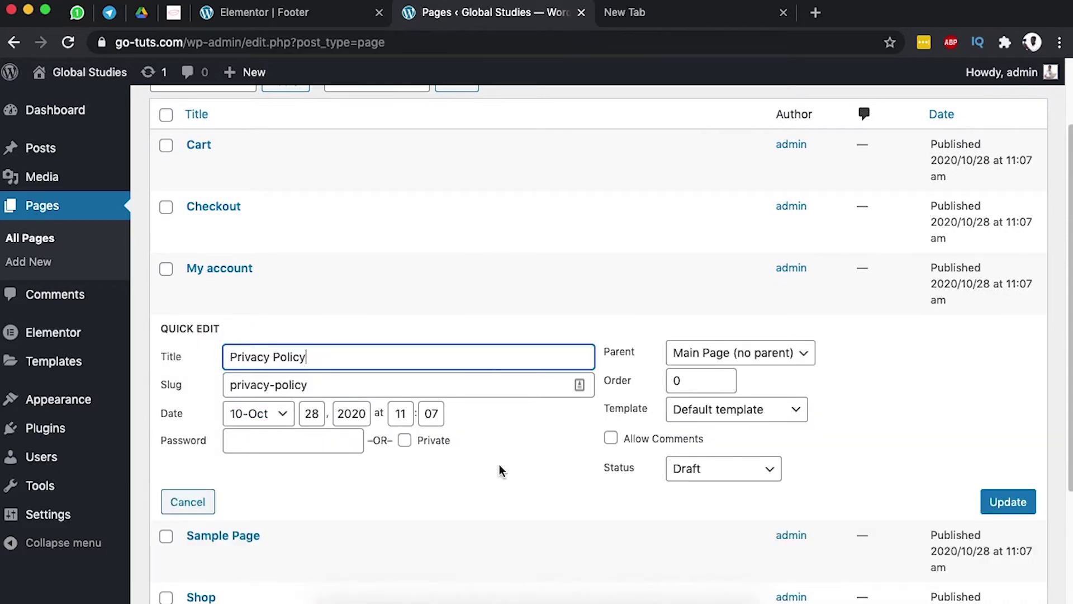
pyautogui.click(711, 467)
pyautogui.click(715, 440)
pyautogui.click(999, 500)
pyautogui.scroll(-1, 499, 373)
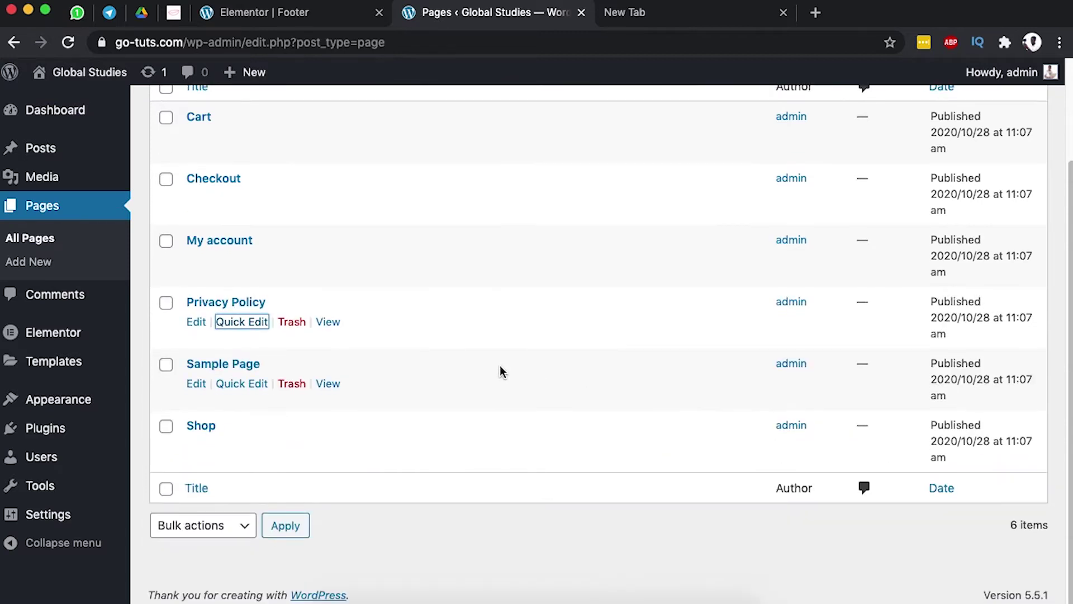
# - Return to the Menus page and add the Privacy Policy, Sample Page and Shop pages to the Footer menu
pyautogui.scroll(3, 503, 370)
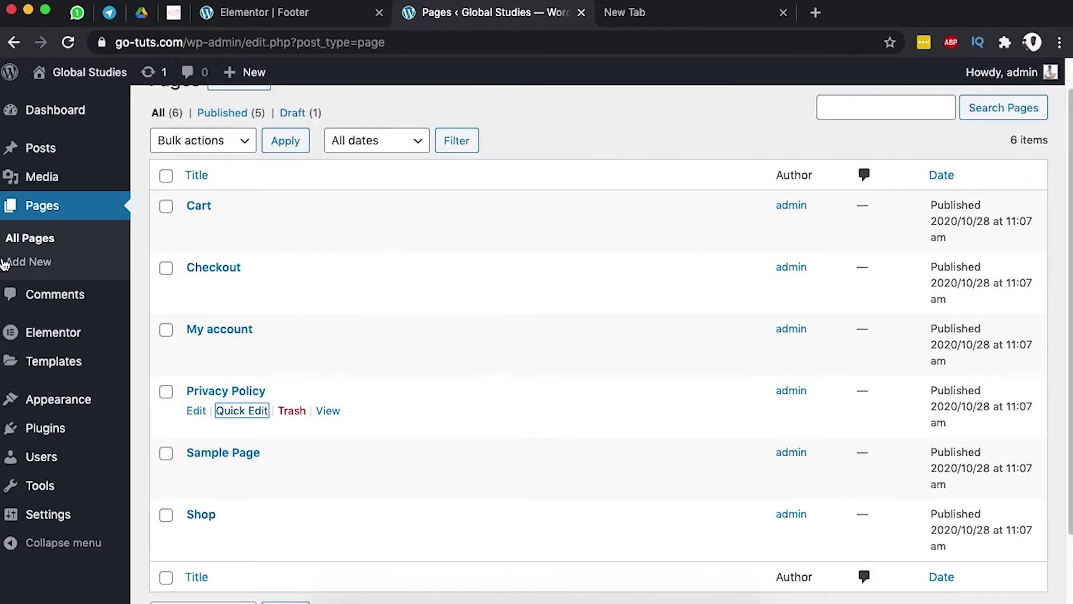
pyautogui.moveTo(65, 403)
pyautogui.click(162, 472)
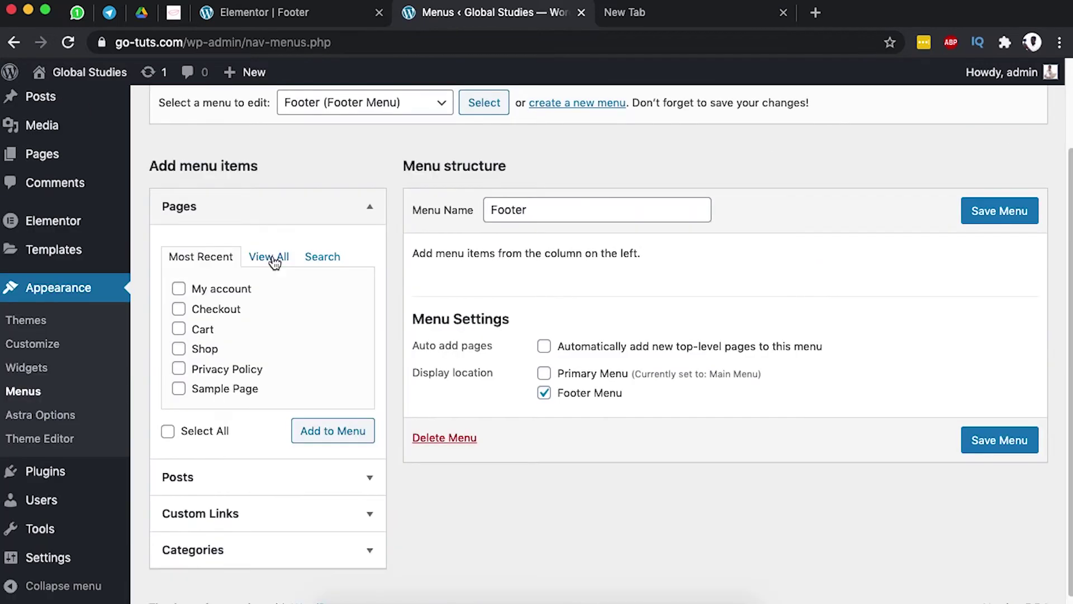
pyautogui.click(270, 257)
pyautogui.scroll(-1, 227, 383)
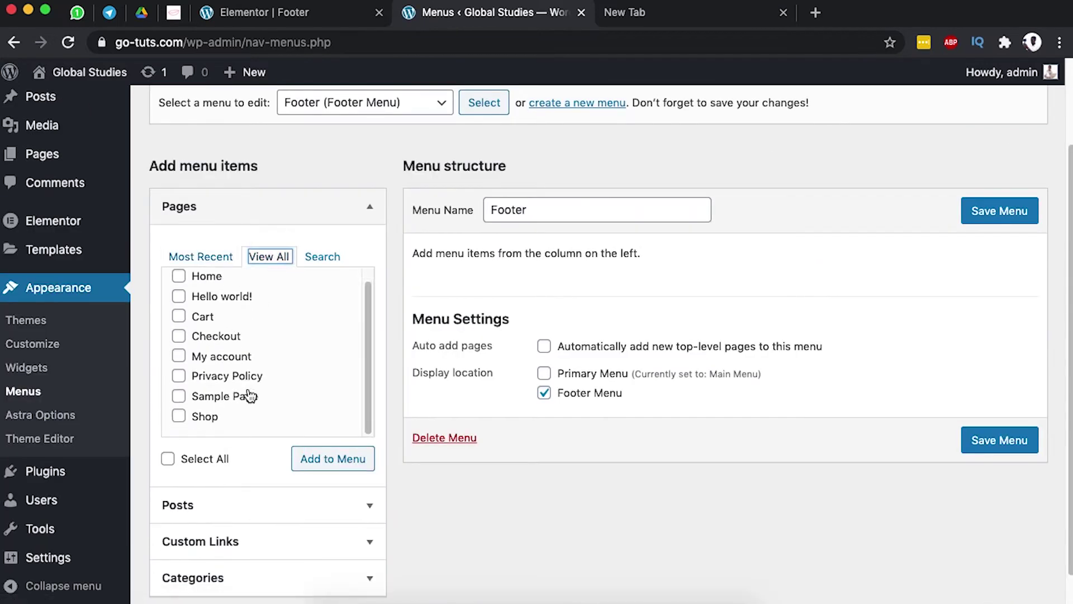
pyautogui.click(225, 377)
pyautogui.click(199, 423)
pyautogui.click(215, 399)
pyautogui.click(335, 461)
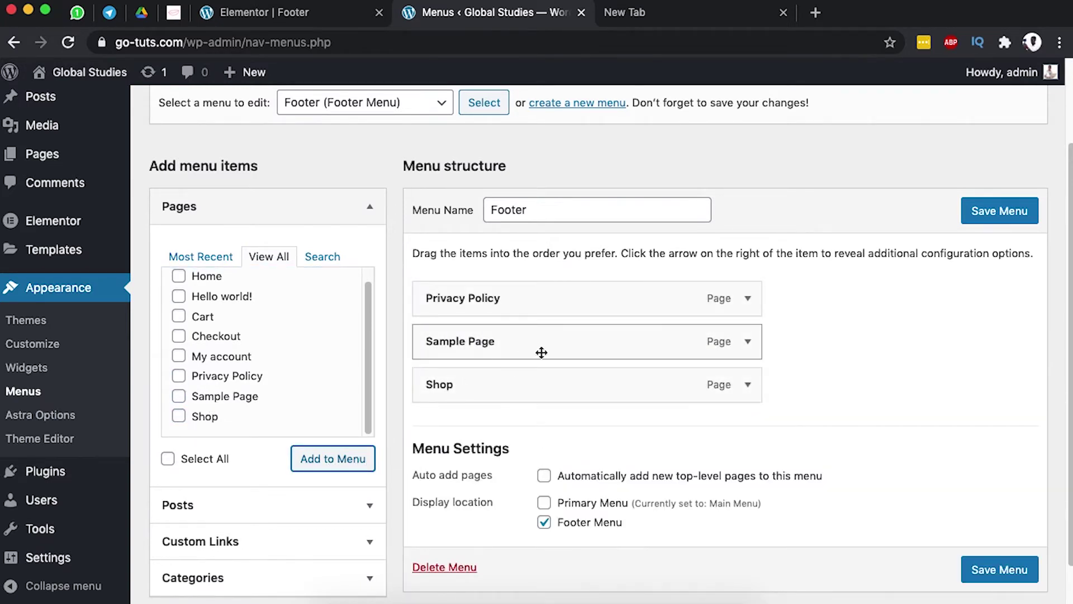
# - Change the navigation label of the Sample Page menu item to "Terms"
pyautogui.click(748, 342)
pyautogui.doubleClick(470, 400)
pyautogui.write('Terms')
pyautogui.press('shift+super+Right')
pyautogui.press('BackSpace')
pyautogui.click(748, 341)
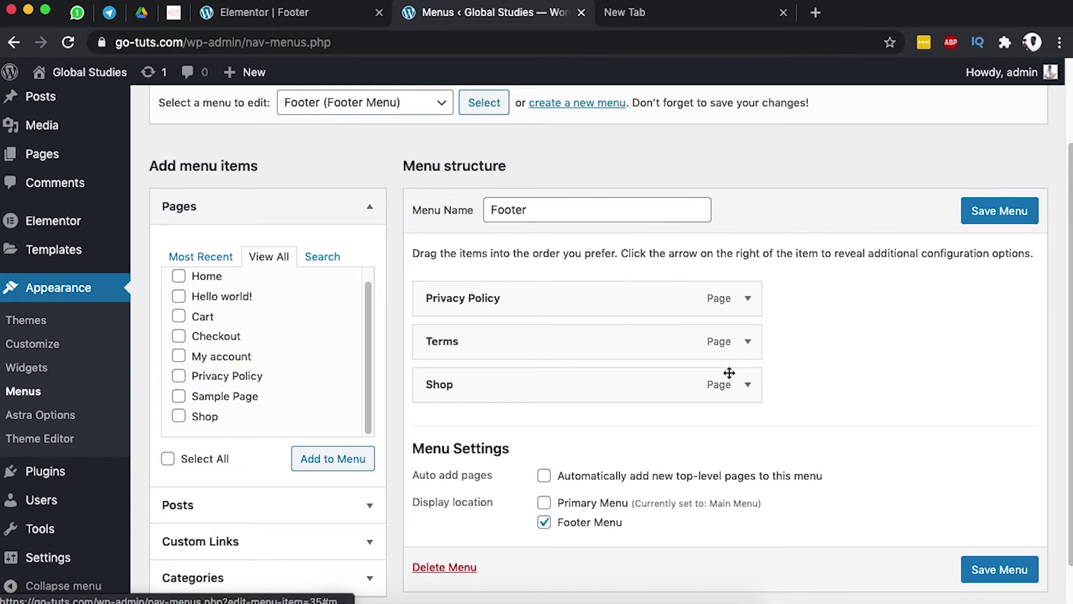
# - Reorder the Footer menu items to Shop, Terms and Privacy Policy
pyautogui.moveTo(459, 393)
pyautogui.mouseDown()
pyautogui.moveTo(462, 293)
pyautogui.moveTo(457, 386)
pyautogui.moveTo(476, 395)
pyautogui.mouseUp()
pyautogui.scroll(-2, 885, 525)
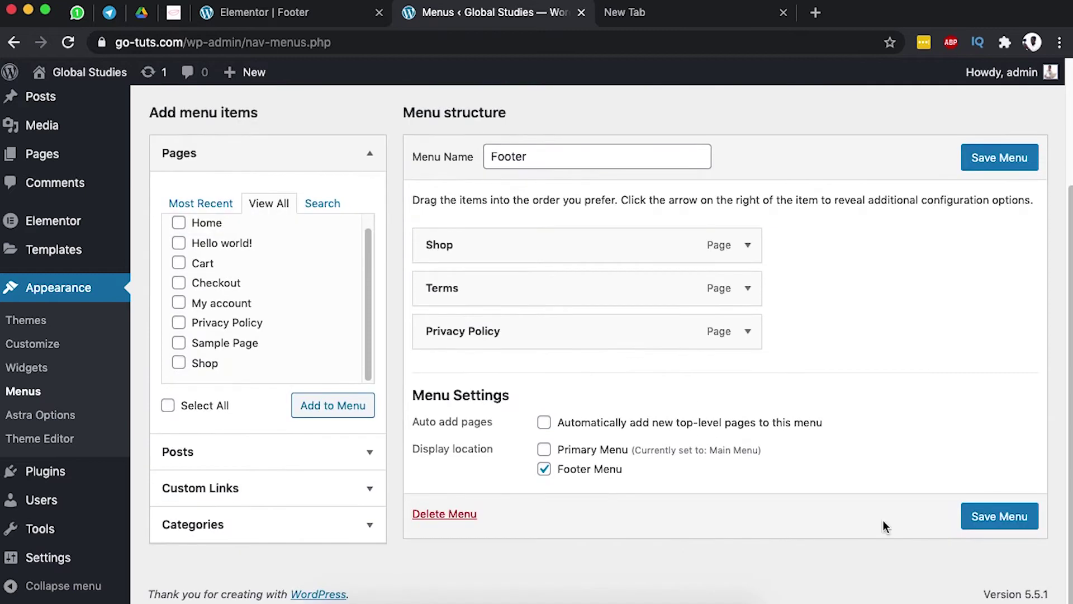
# - Save the Footer menu, close the Menus page and reload the footer template in the Elementor editor
pyautogui.click(1004, 526)
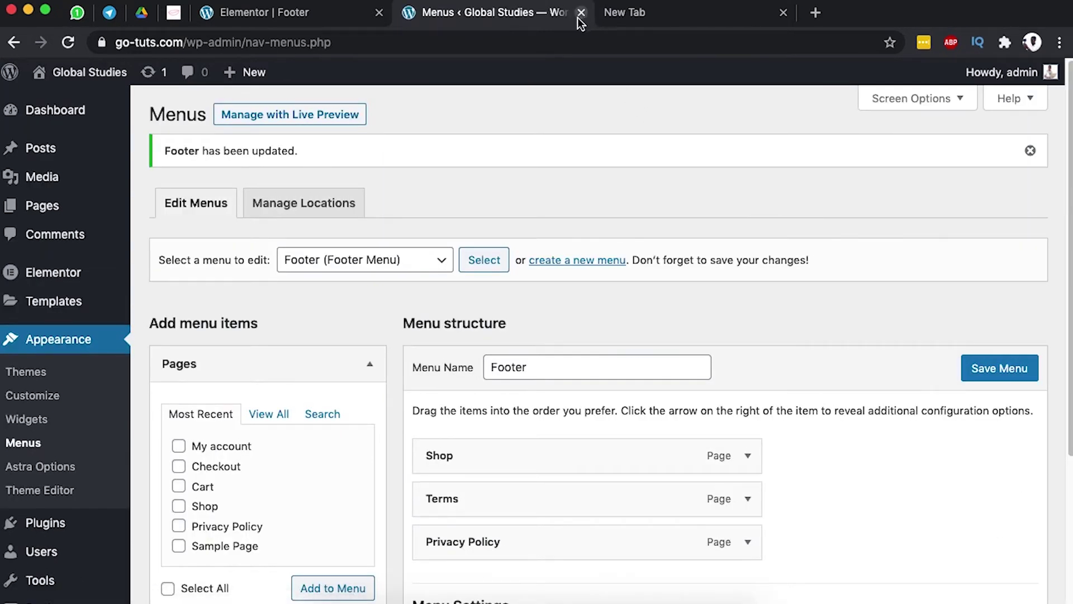
pyautogui.click(581, 12)
pyautogui.click(306, 17)
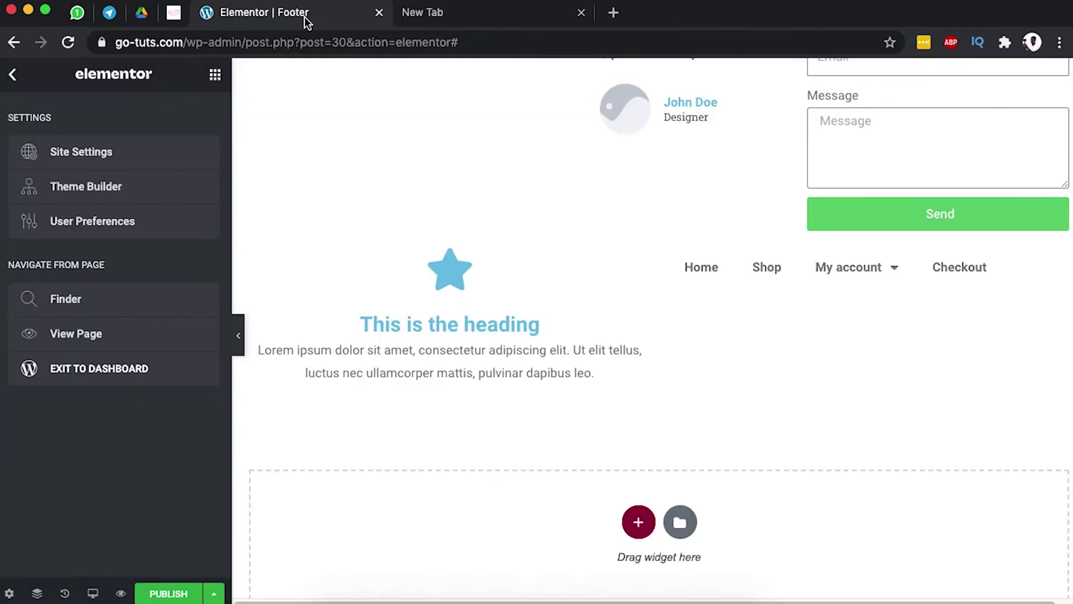
pyautogui.click(67, 42)
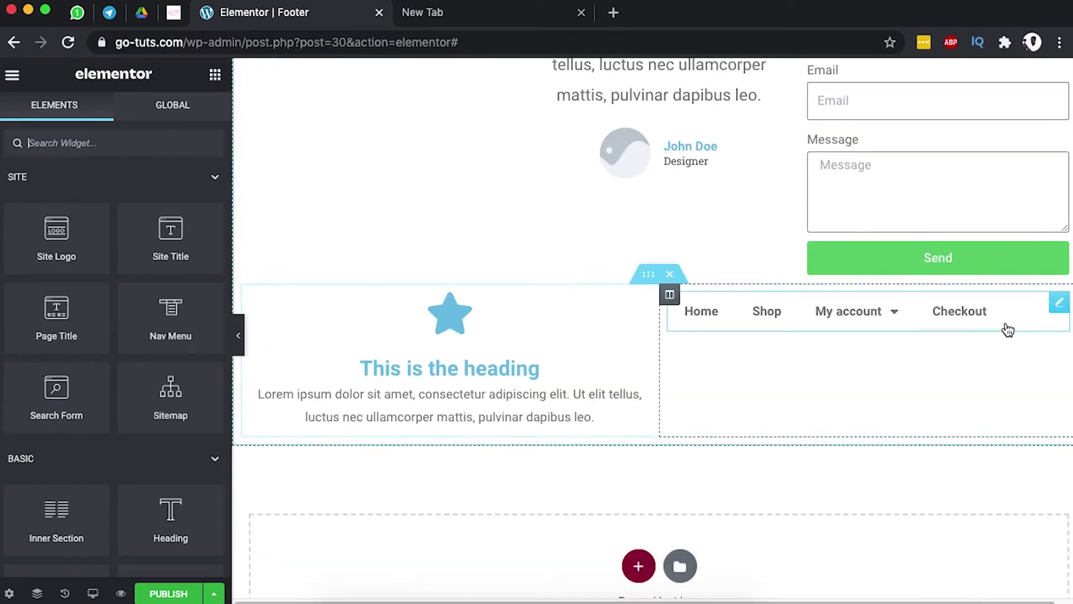
# - Assign the Footer menu to the nav menu widget beside the icon box
pyautogui.click(1059, 305)
pyautogui.click(141, 210)
pyautogui.click(134, 191)
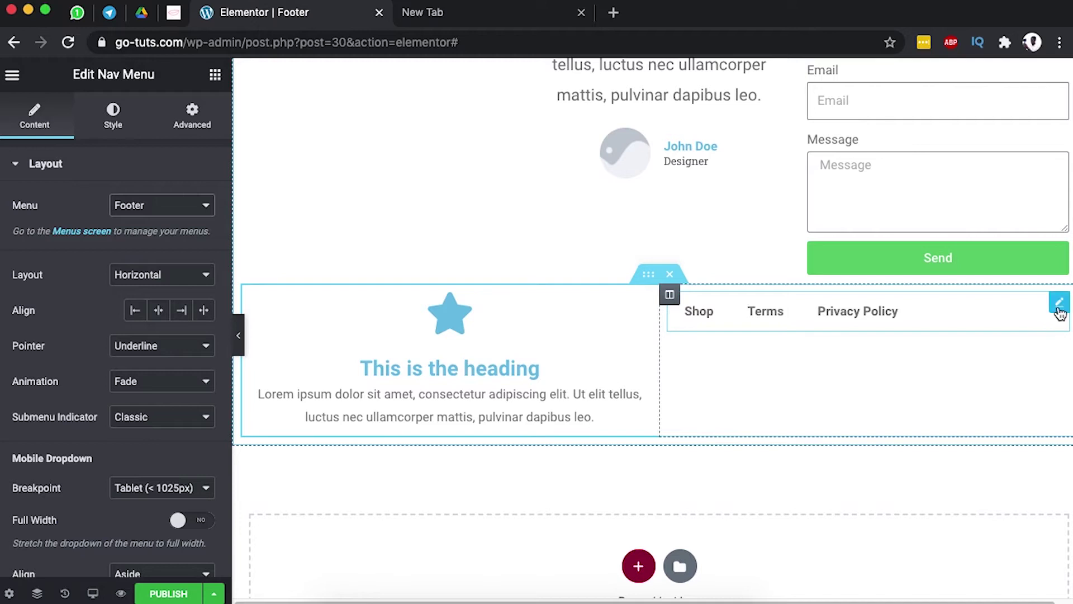
# - Set the Primary global font family to Poppins in the site settings
pyautogui.scroll(4, 629, 416)
pyautogui.scroll(2, 627, 410)
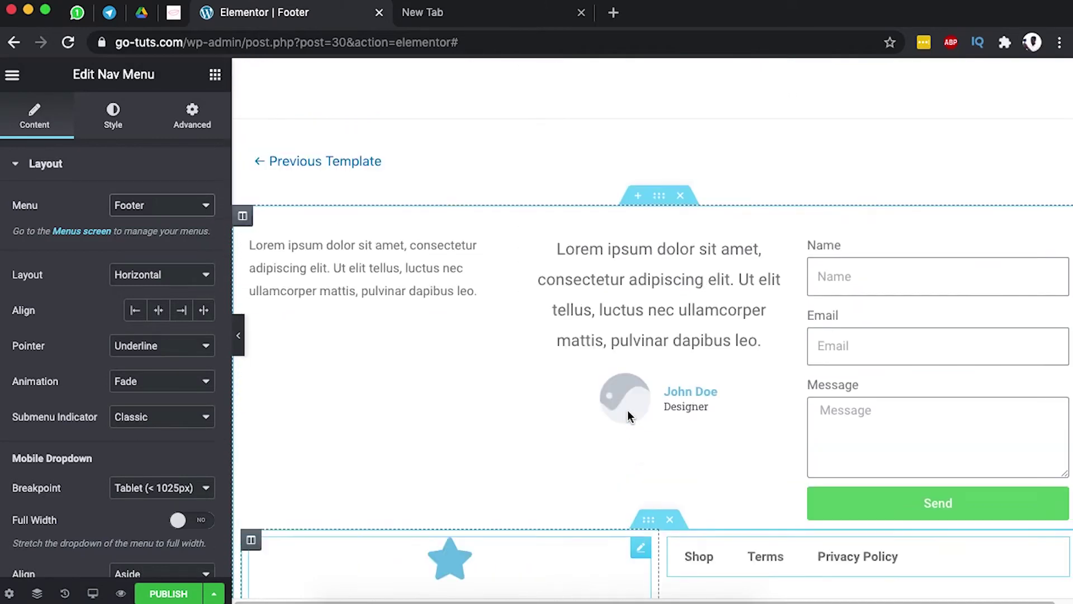
pyautogui.scroll(-5, 627, 411)
pyautogui.scroll(4, 626, 410)
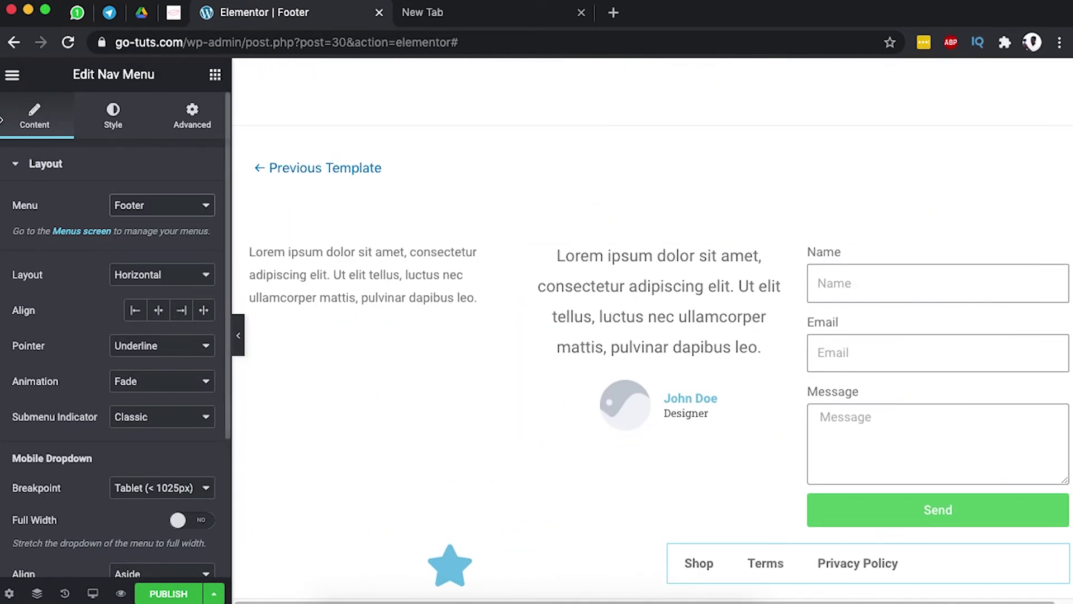
pyautogui.click(12, 74)
pyautogui.click(87, 158)
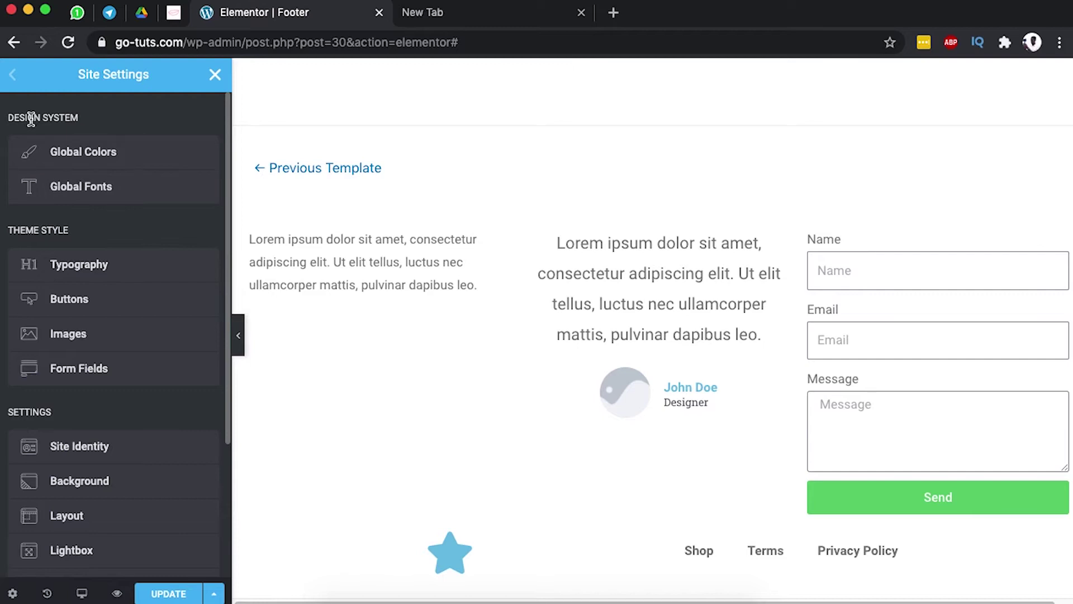
pyautogui.click(76, 191)
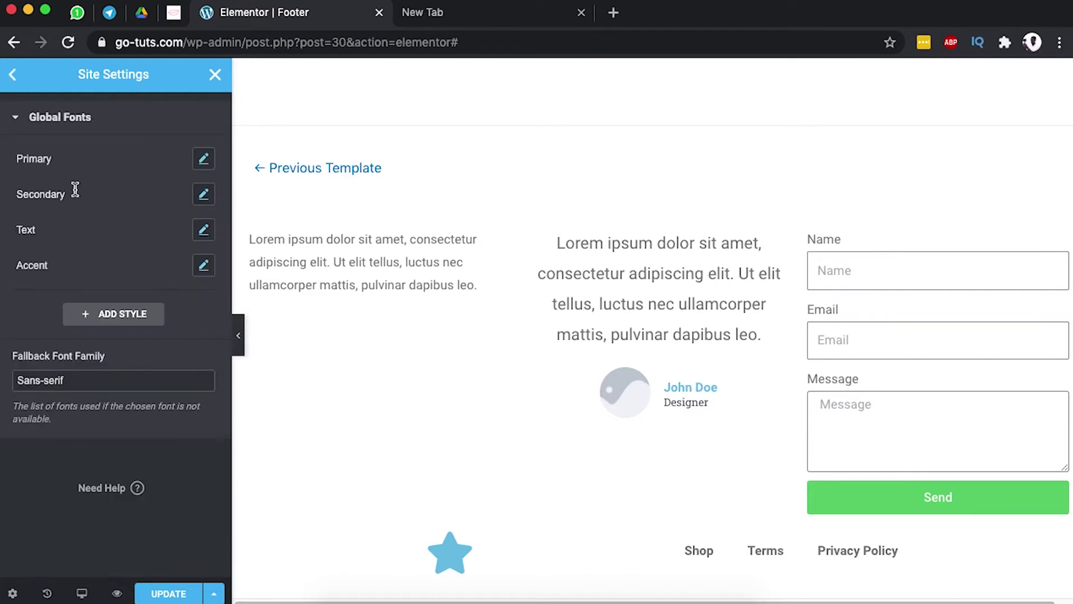
pyautogui.click(203, 160)
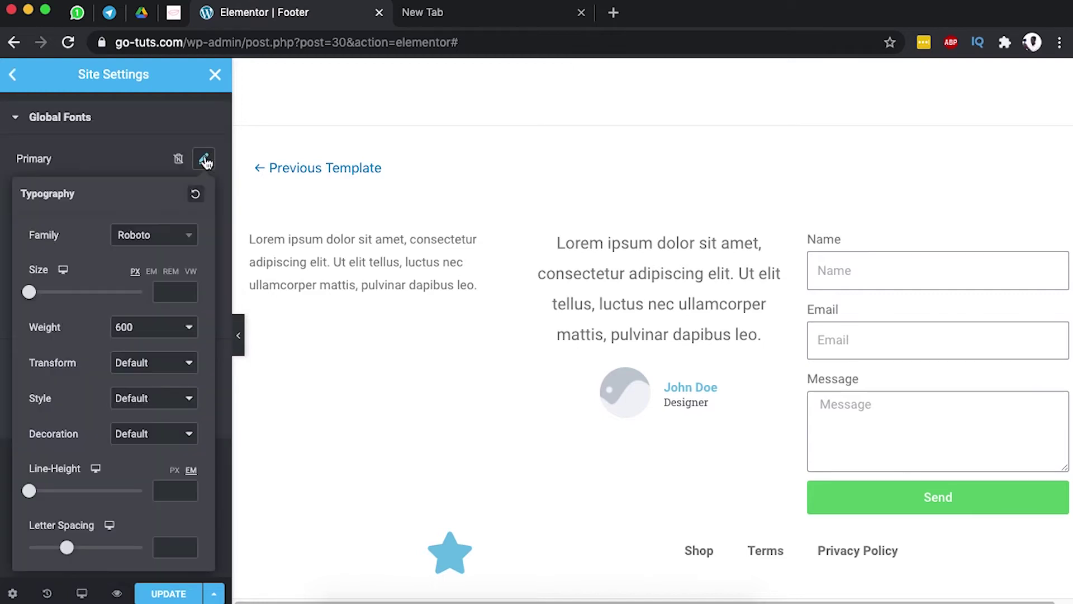
pyautogui.click(164, 235)
pyautogui.write('pop')
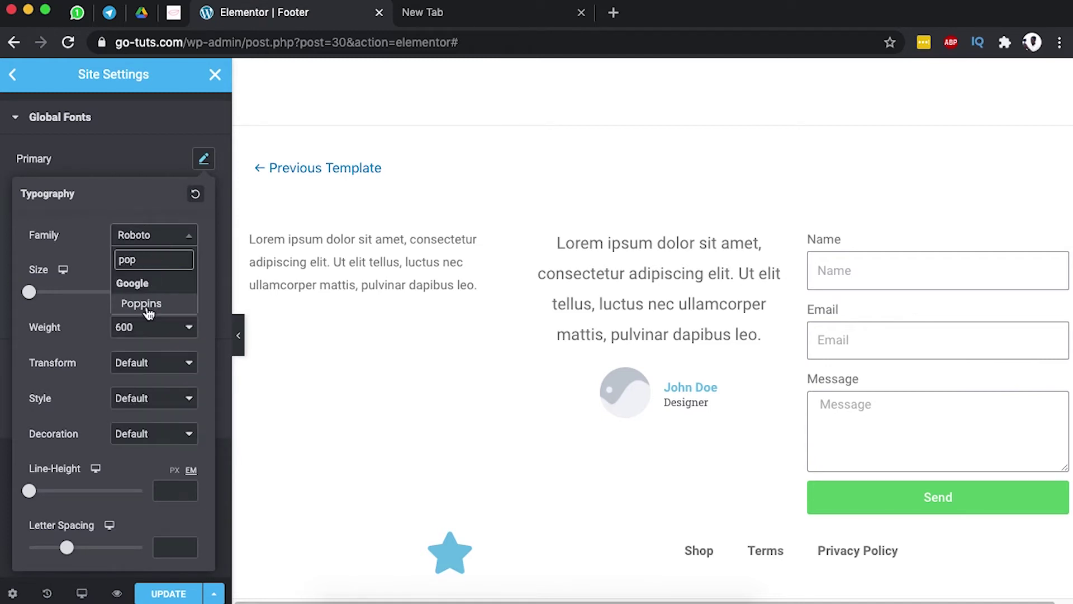
pyautogui.click(142, 304)
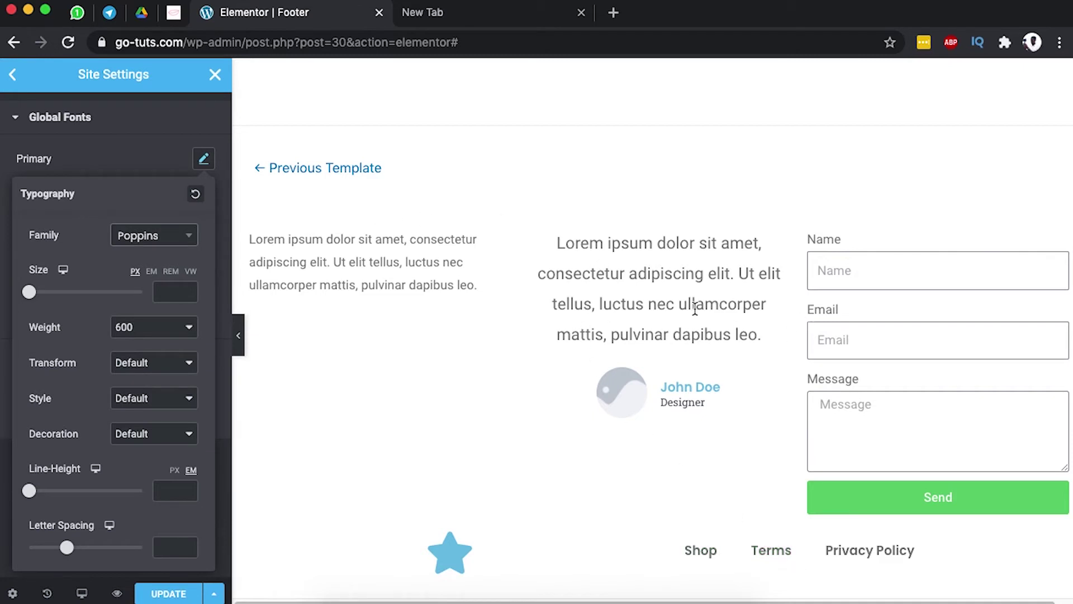
pyautogui.click(213, 167)
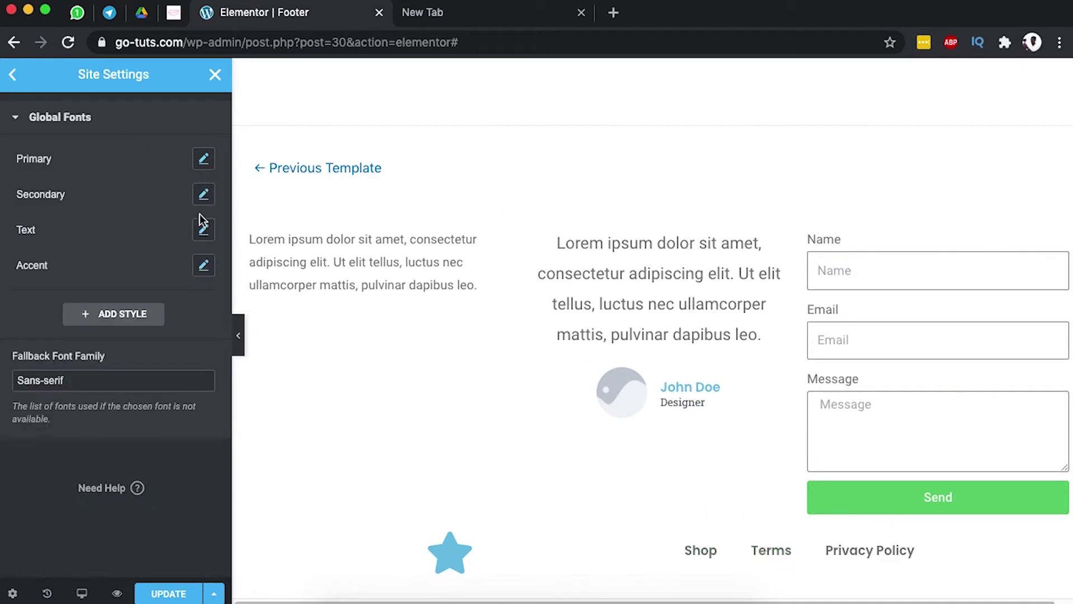
# - Set the Secondary global font family to Poppins
pyautogui.click(202, 195)
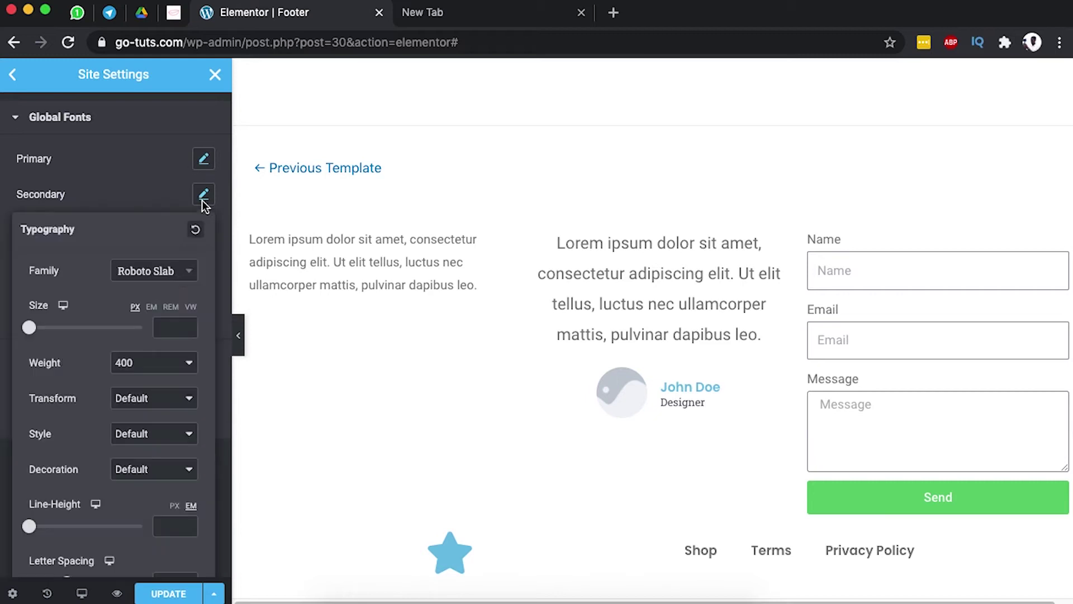
pyautogui.click(163, 274)
pyautogui.write('po')
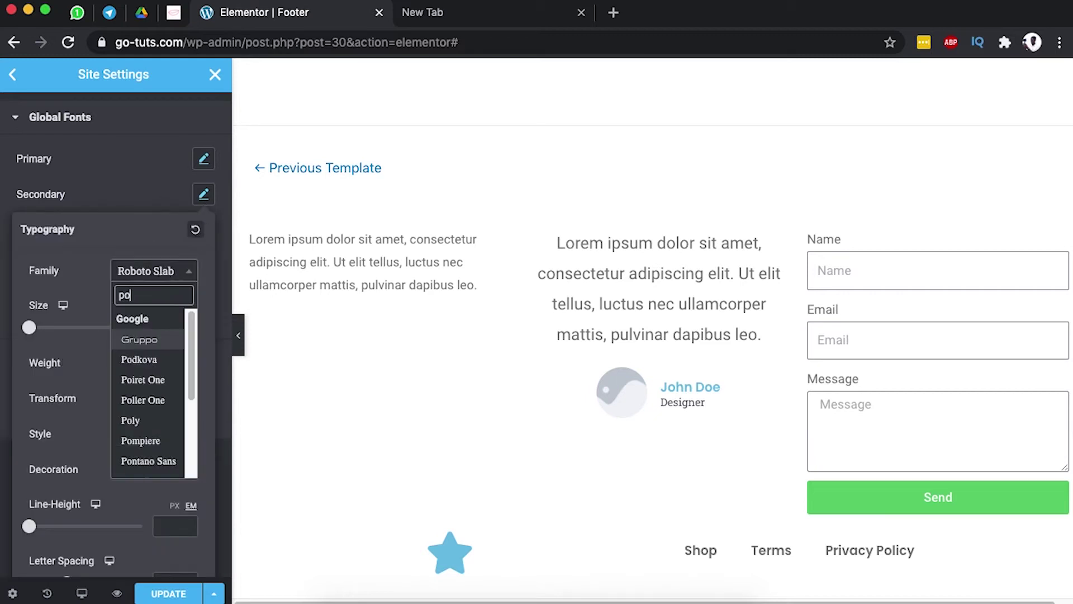
pyautogui.write('p')
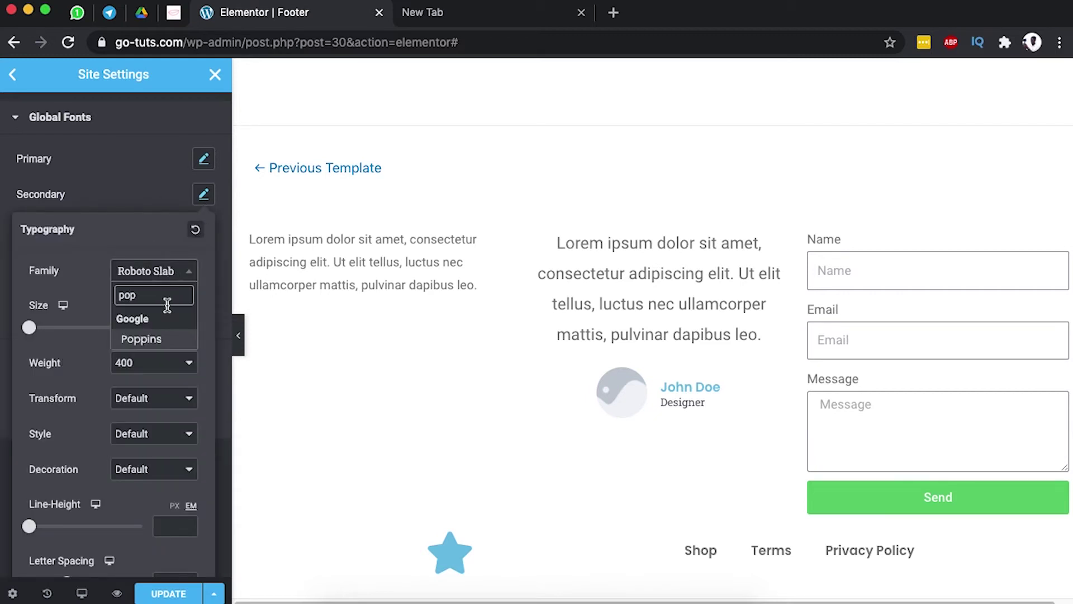
pyautogui.click(160, 342)
pyautogui.click(203, 194)
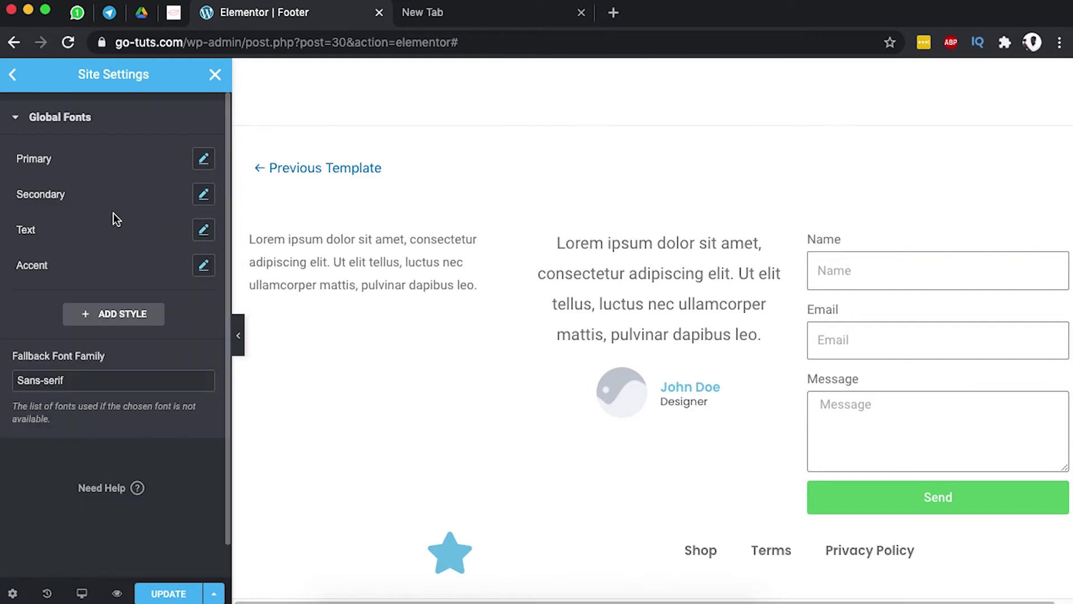
# - Set the Text global font family to Poppins
pyautogui.click(204, 229)
pyautogui.click(174, 312)
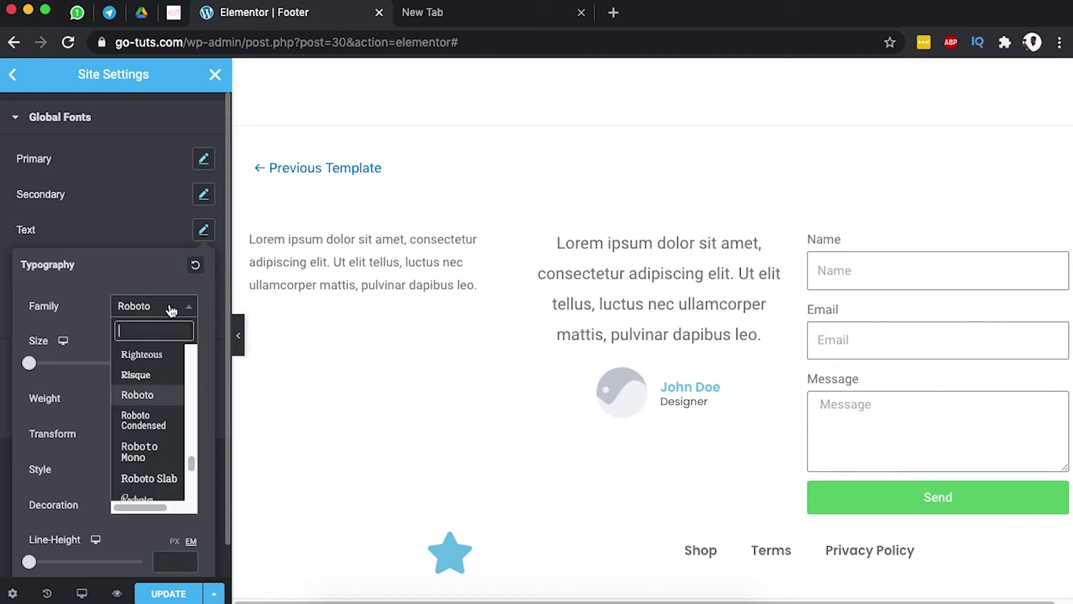
pyautogui.write('pop')
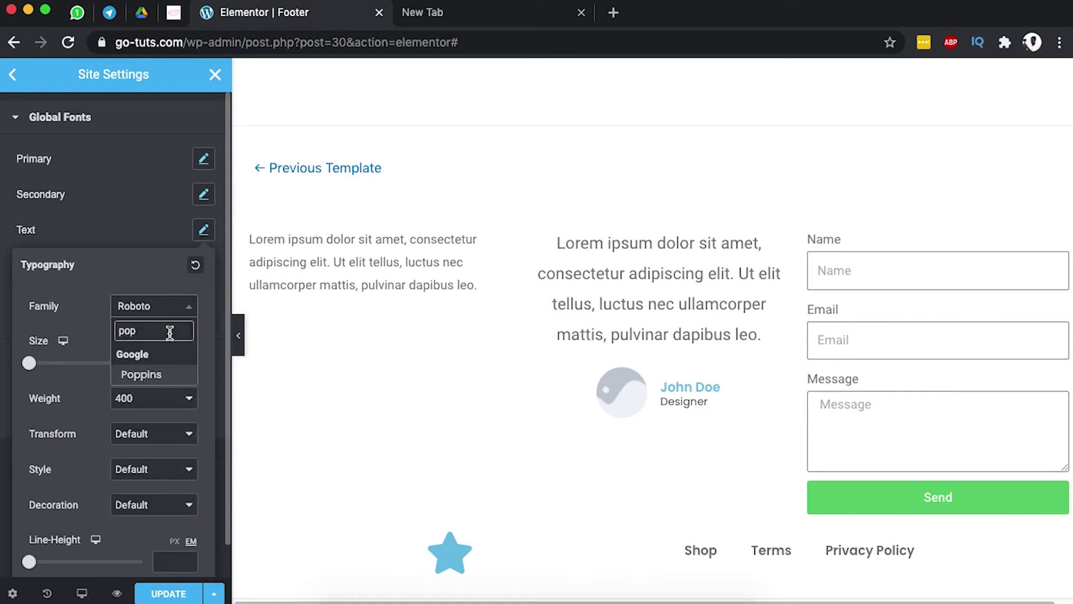
pyautogui.click(139, 372)
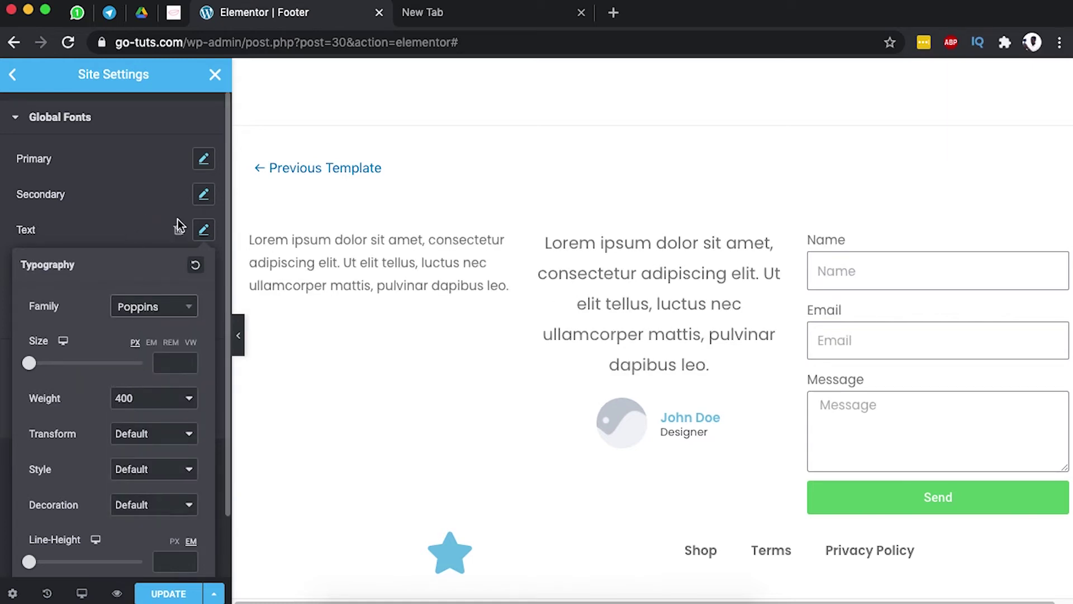
pyautogui.click(205, 229)
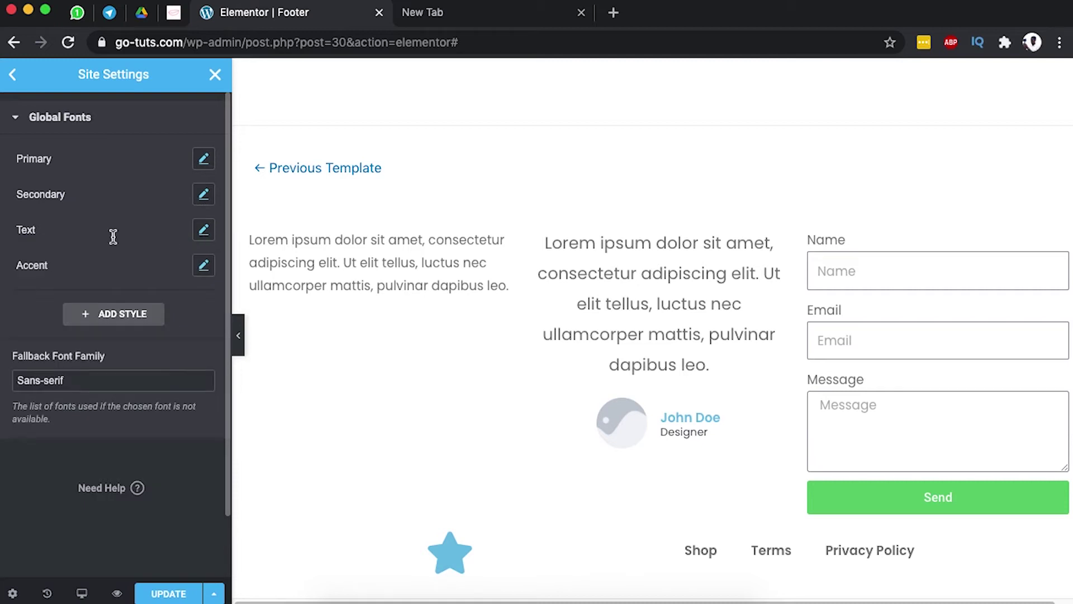
# - Set the Accent global font family to Poppins and save the site settings, returning to the editor
pyautogui.click(206, 268)
pyautogui.click(171, 341)
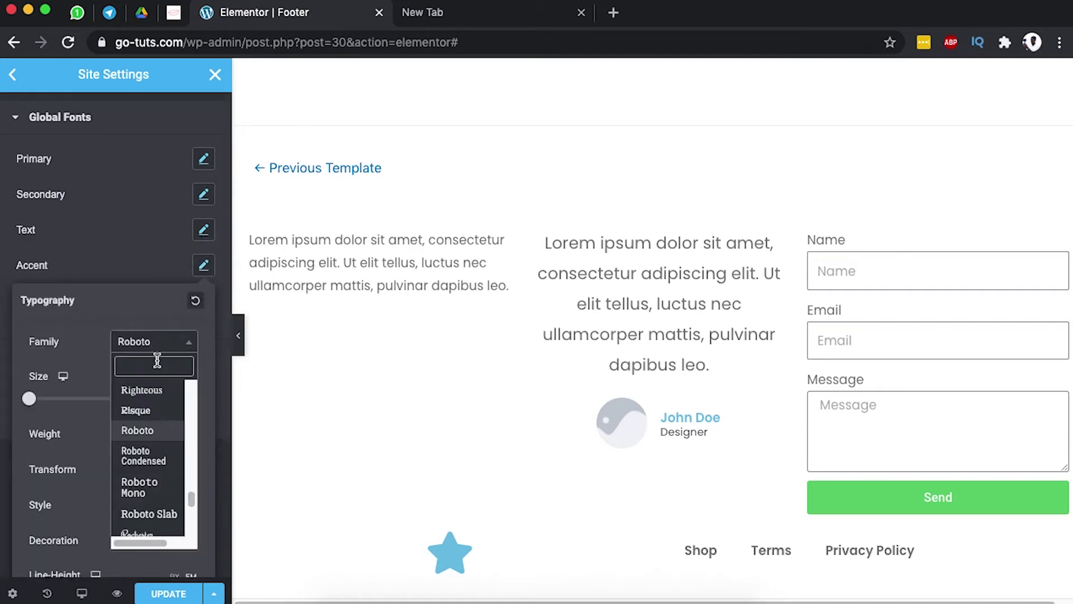
pyautogui.write('pop')
pyautogui.click(144, 410)
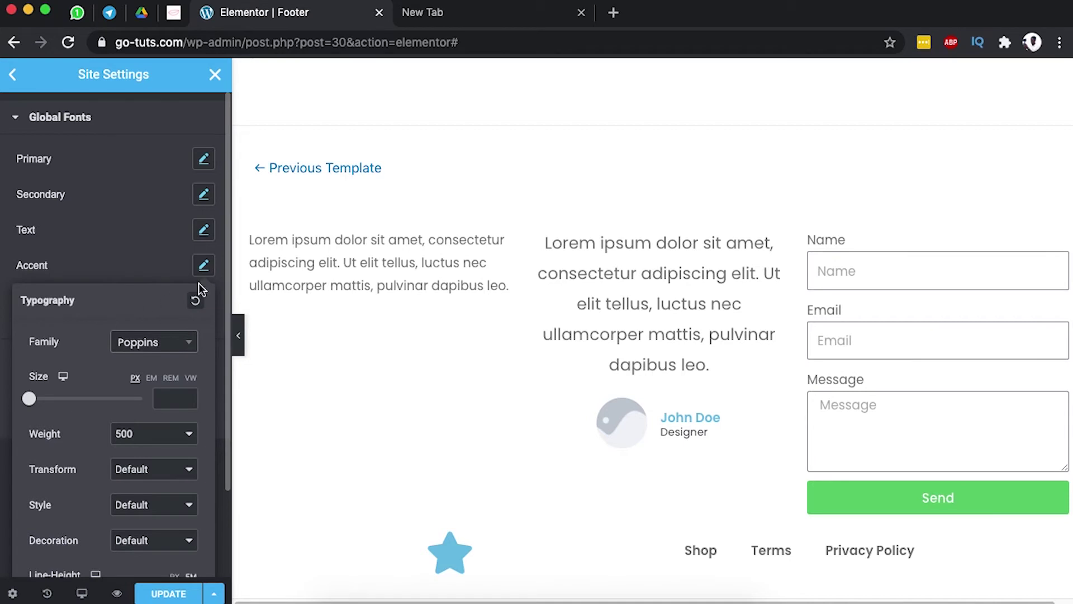
pyautogui.click(203, 266)
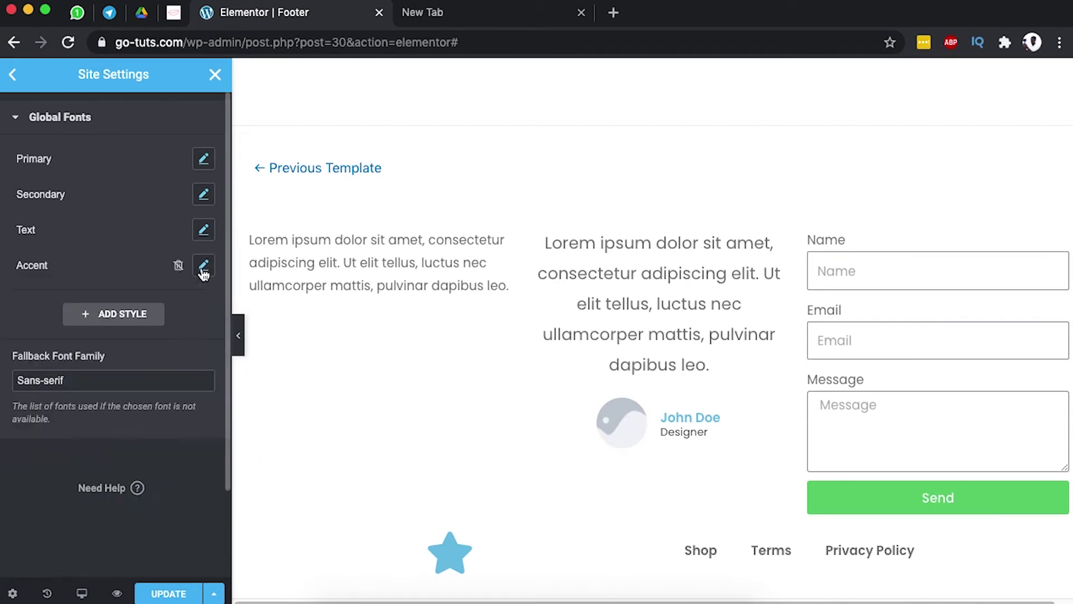
pyautogui.click(177, 594)
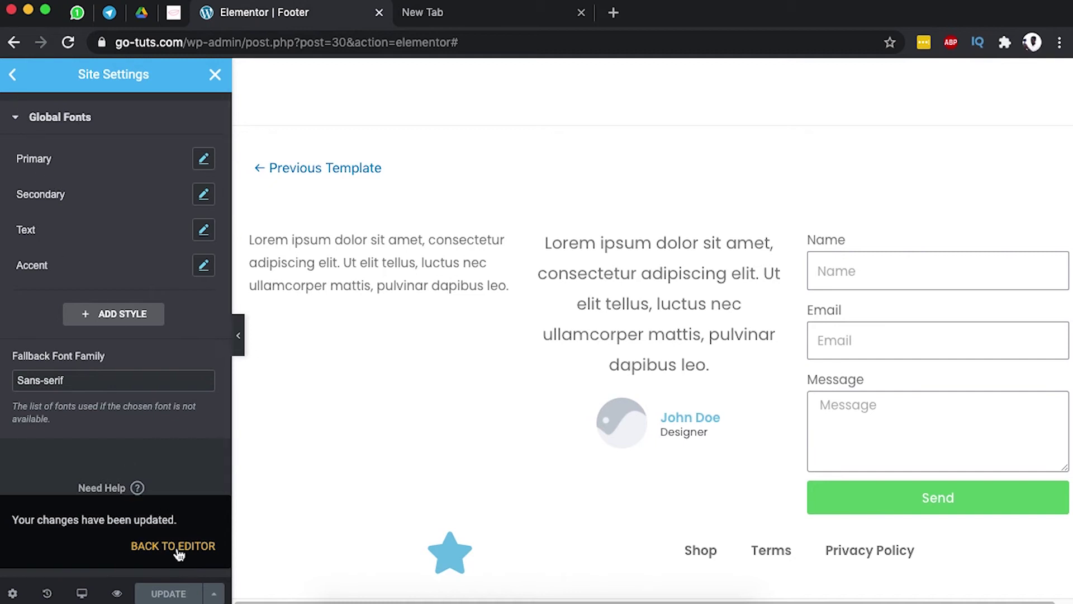
pyautogui.click(179, 547)
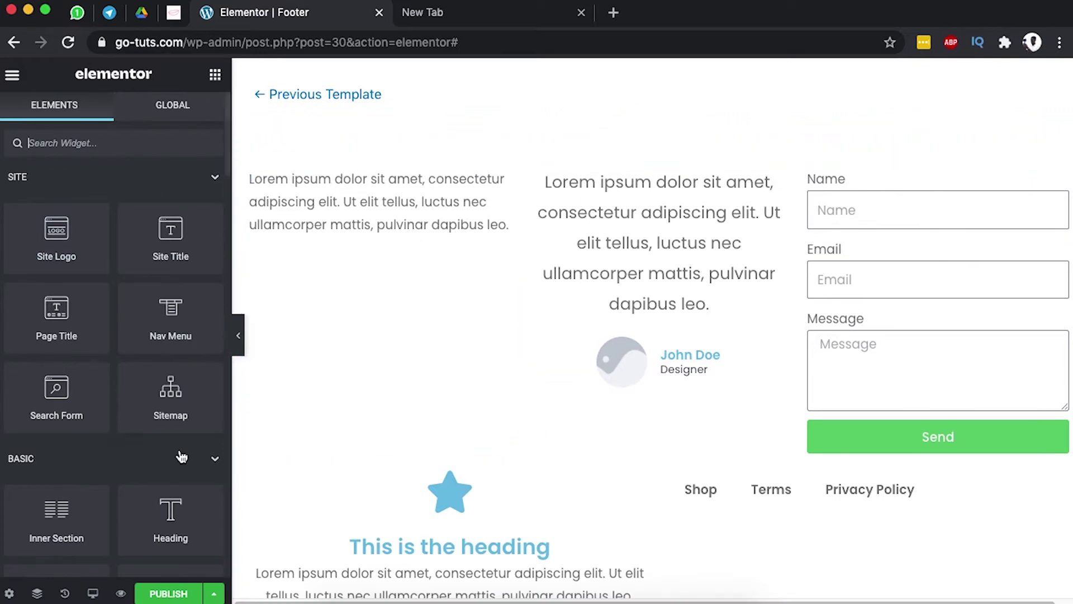
# - Add a heading titled "About Global Studies" above the text paragraph in the footer's first column
pyautogui.moveTo(170, 511); pyautogui.dragTo(337, 178)
pyautogui.tripleClick(78, 224)
pyautogui.write('About Us')
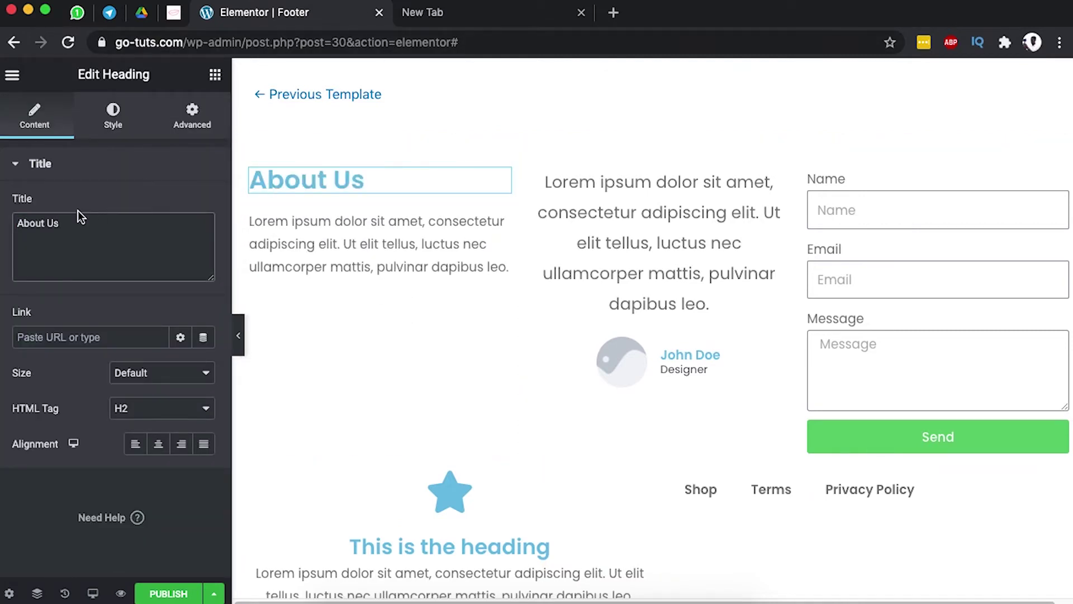
pyautogui.moveTo(52, 223); pyautogui.dragTo(76, 222)
pyautogui.write('Global Studies')
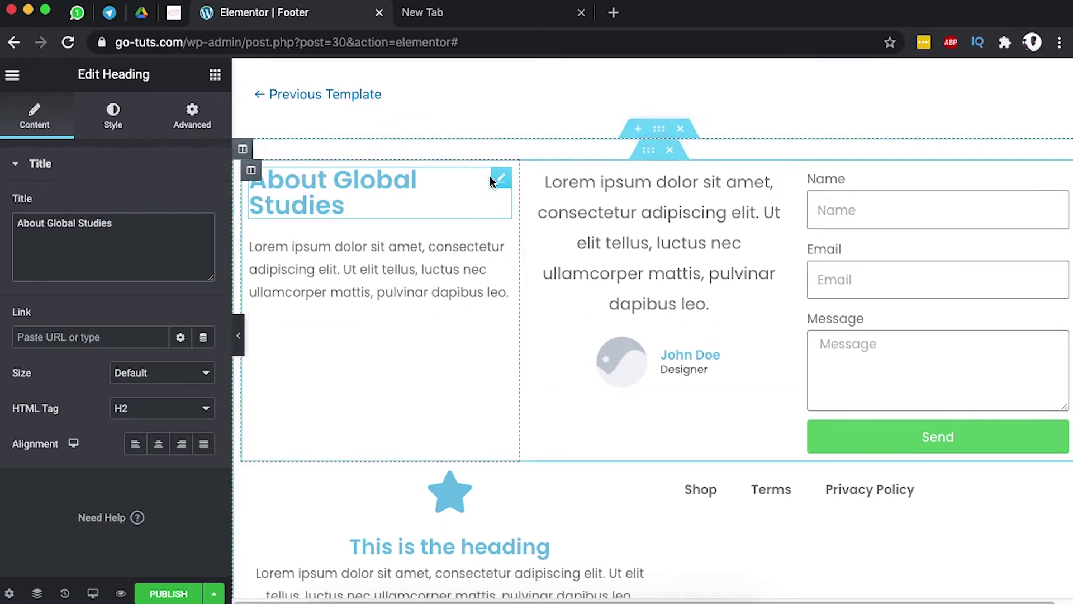
# - Set the text color of the "About Global Studies" heading to #81d742
pyautogui.click(113, 116)
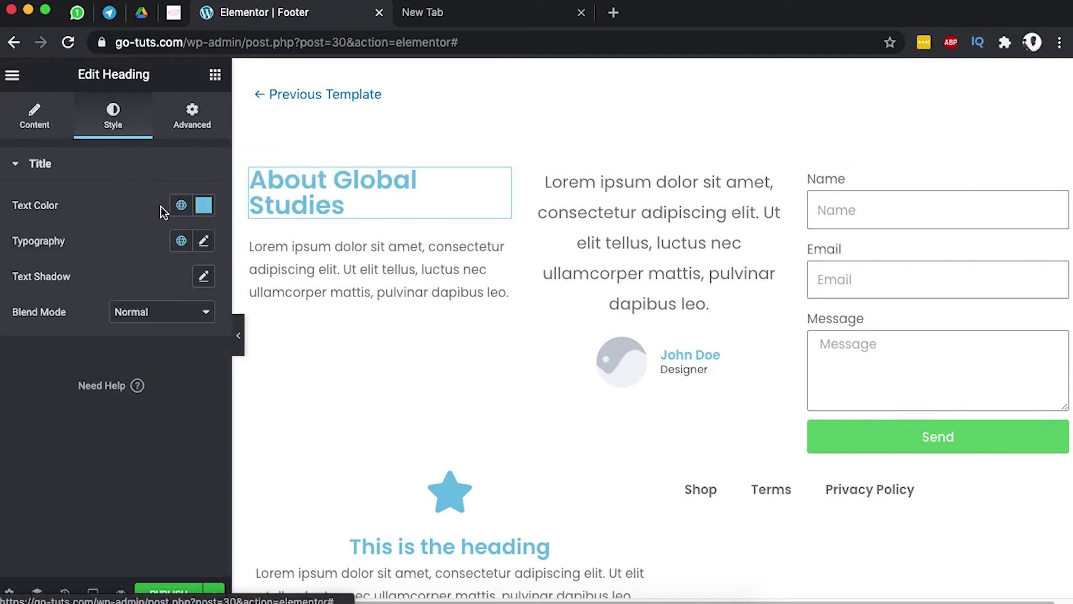
pyautogui.click(208, 210)
pyautogui.write('#81d742')
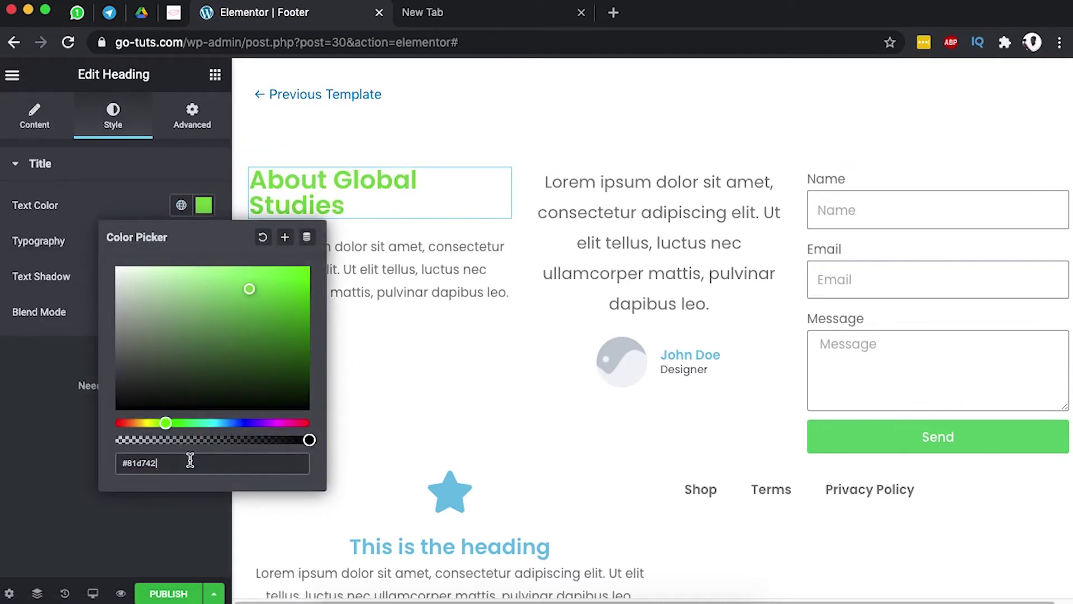
pyautogui.click(60, 394)
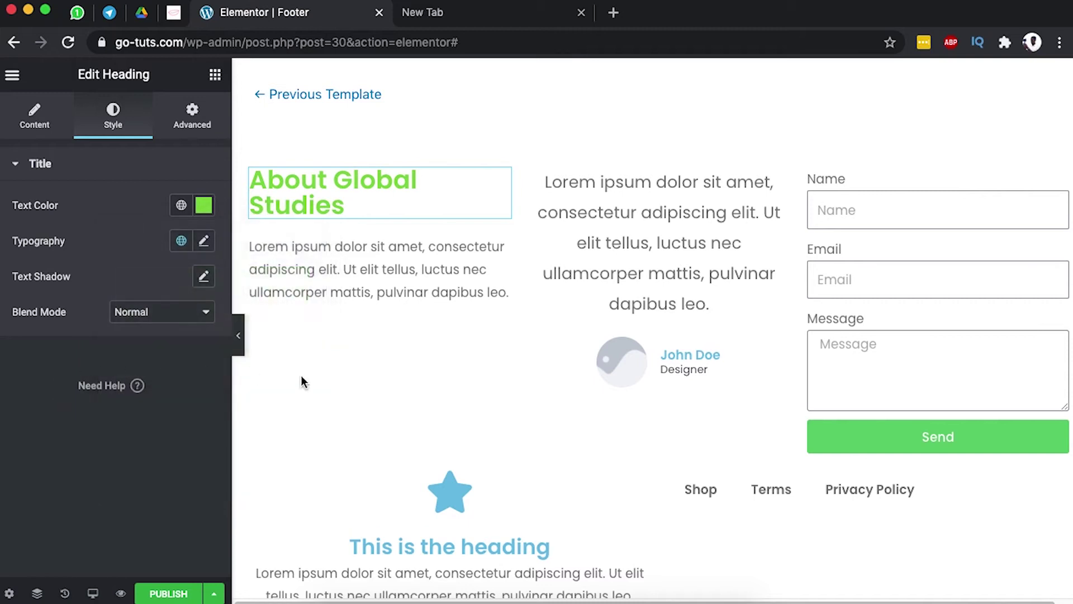
# - Give the whole footer section a solid black background color of the Classic type
pyautogui.scroll(-2, 675, 390)
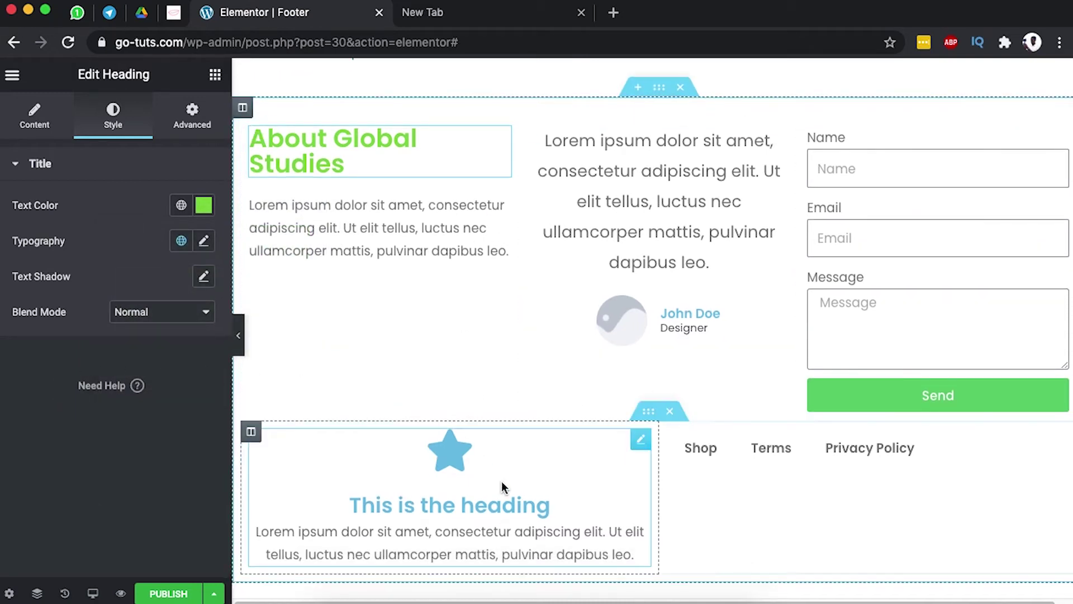
pyautogui.scroll(3, 648, 335)
pyautogui.click(660, 153)
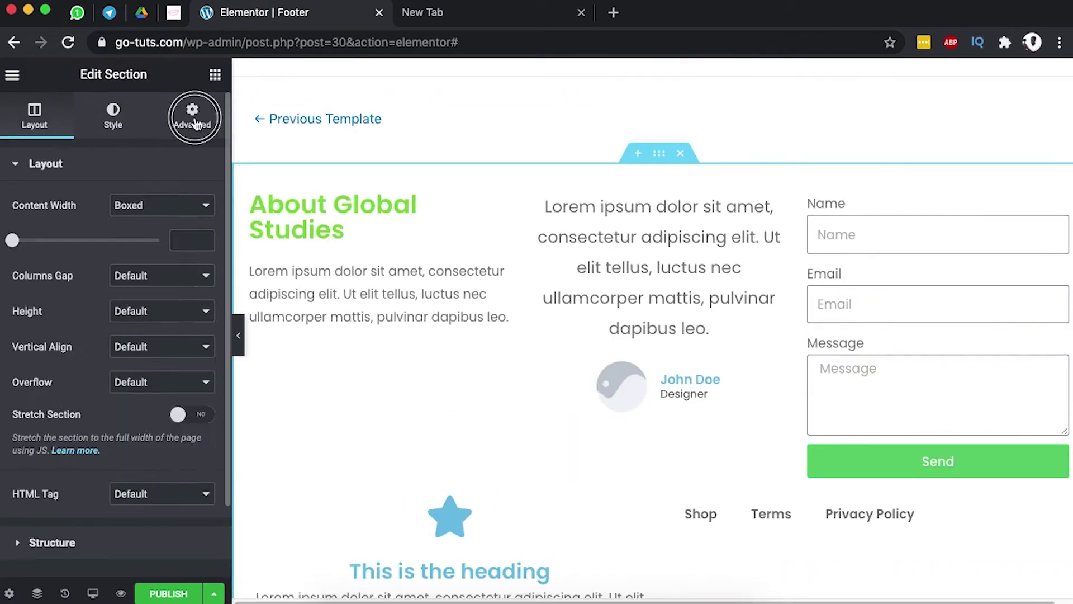
pyautogui.click(191, 115)
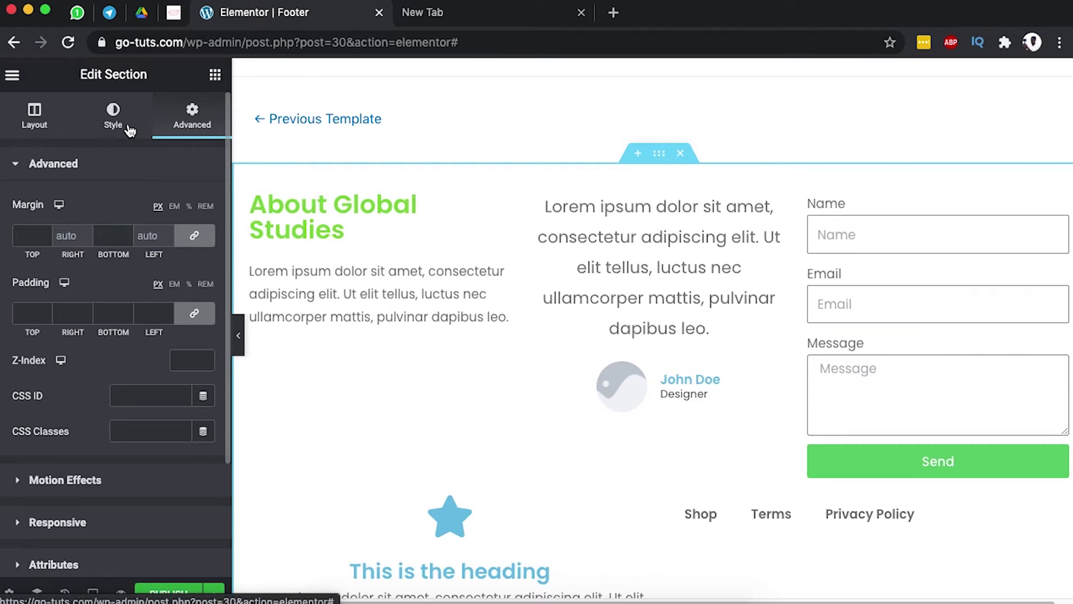
pyautogui.click(113, 117)
pyautogui.click(135, 240)
pyautogui.scroll(-2, 151, 338)
pyautogui.click(203, 189)
pyautogui.moveTo(164, 366); pyautogui.dragTo(3, 399)
pyautogui.click(2, 399)
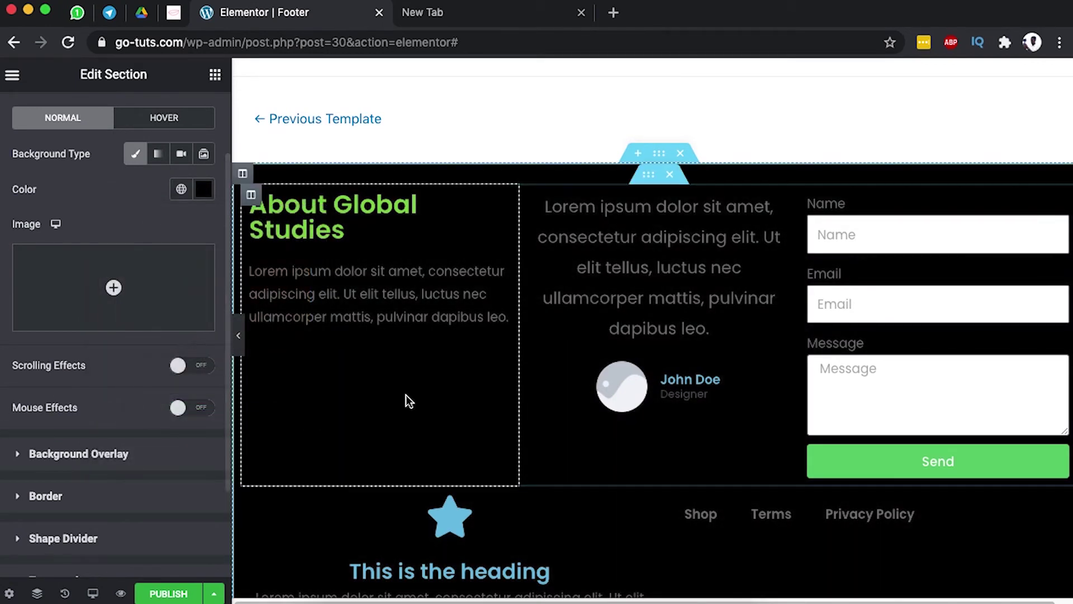
# - Set the font size of the text paragraph in the footer's first column to 12 px
pyautogui.scroll(-1, 407, 391)
pyautogui.click(779, 184)
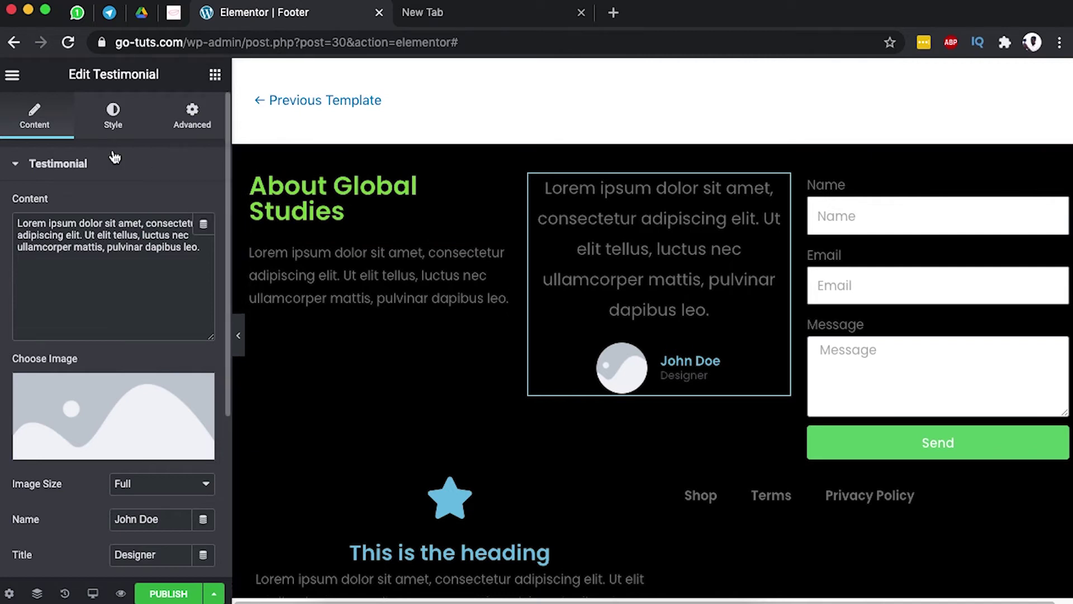
pyautogui.click(499, 254)
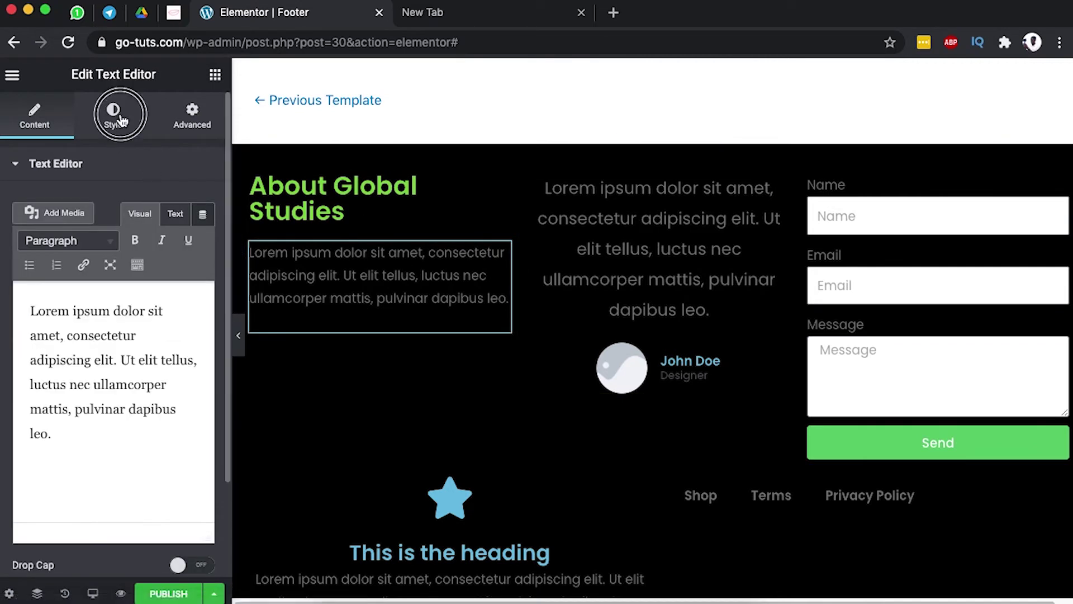
pyautogui.click(117, 118)
pyautogui.click(210, 282)
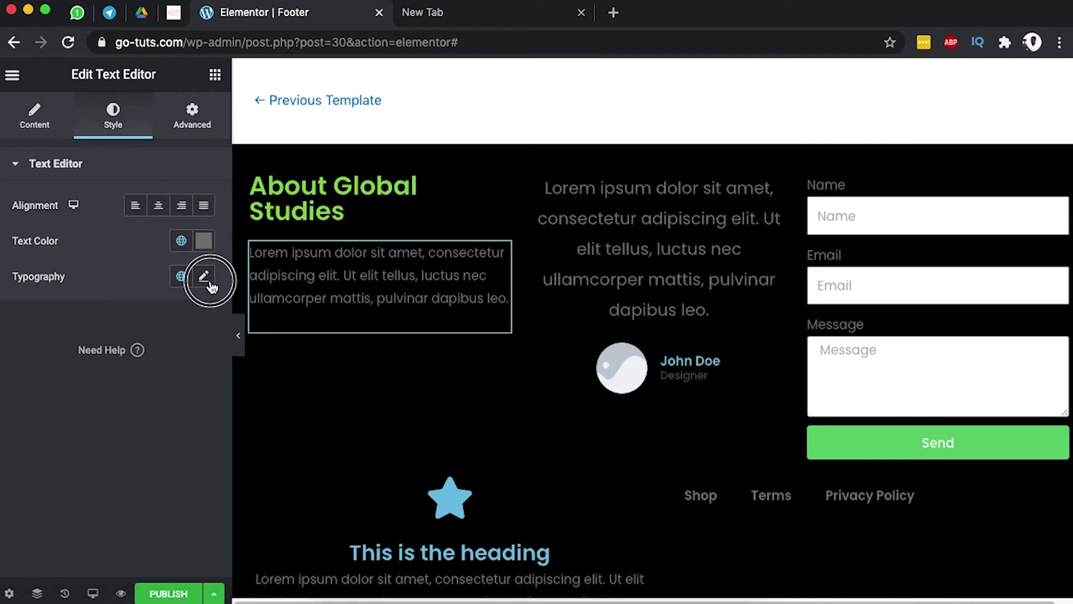
pyautogui.moveTo(24, 420); pyautogui.dragTo(33, 425)
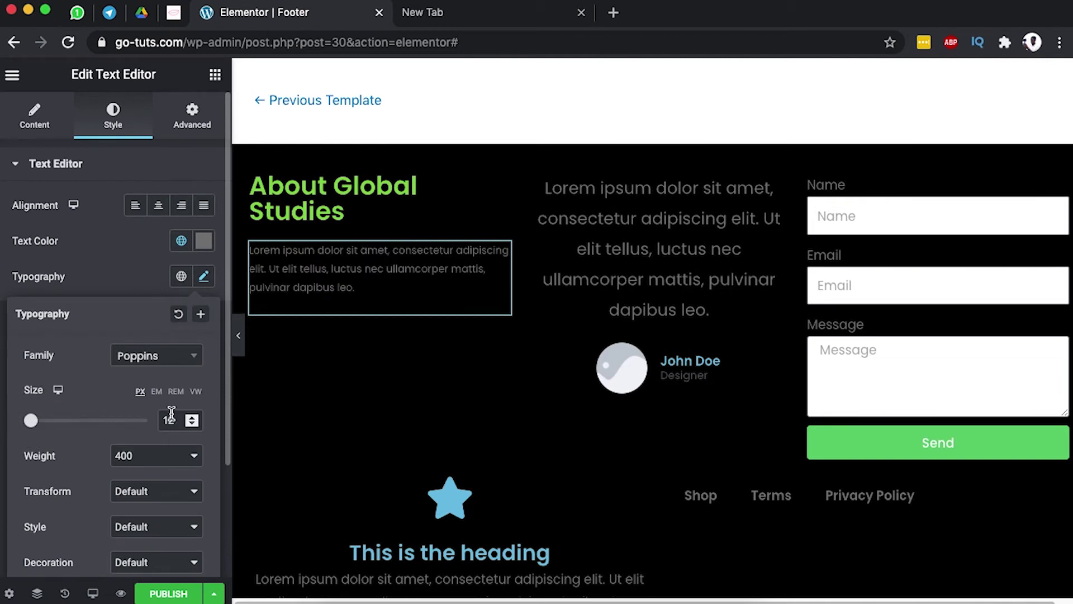
# - Add a second paragraph reading "ullamcorper mattis, pulvinar dapibus leo." to the first column's text
pyautogui.click(35, 118)
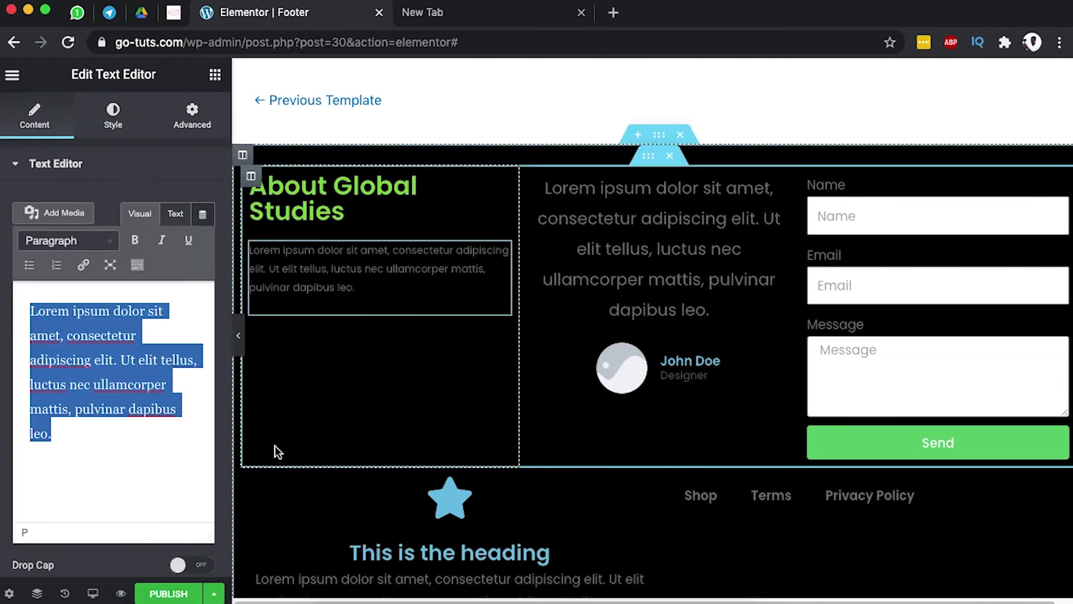
pyautogui.click(96, 442)
pyautogui.press('Return')
pyautogui.write('ullamcorper mattis, pulvinar dapibus leo.')
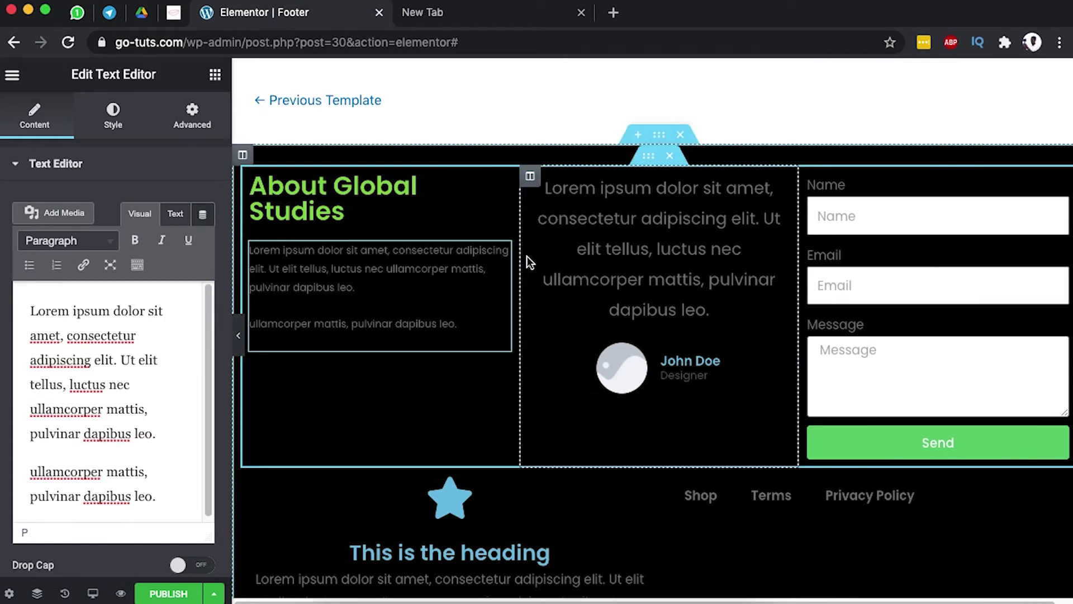
# - Set the font size of the testimonial's content text to 12 px
pyautogui.click(780, 183)
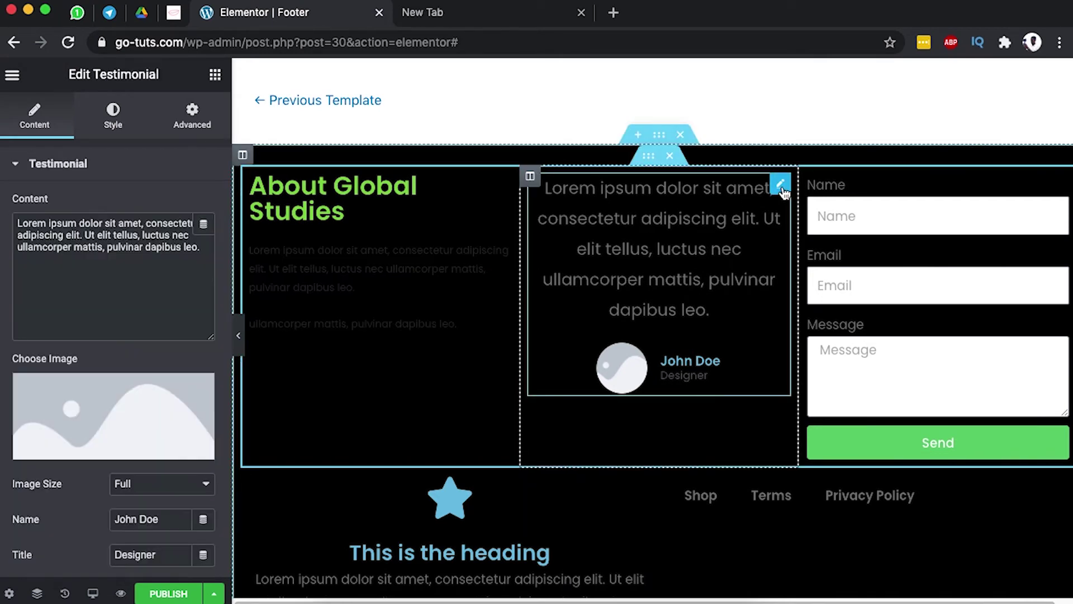
pyautogui.click(111, 126)
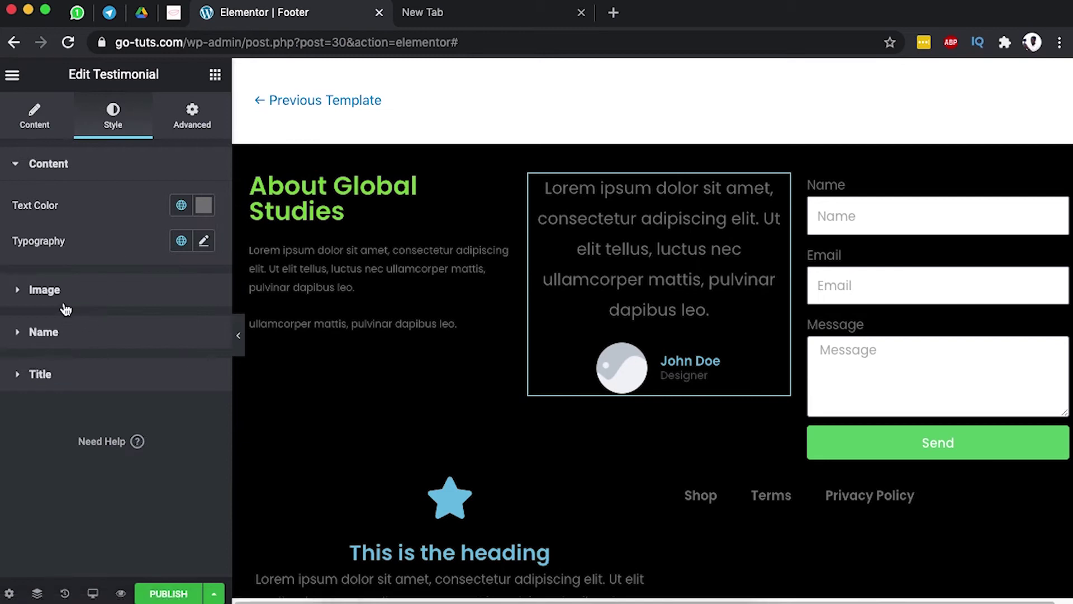
pyautogui.click(204, 241)
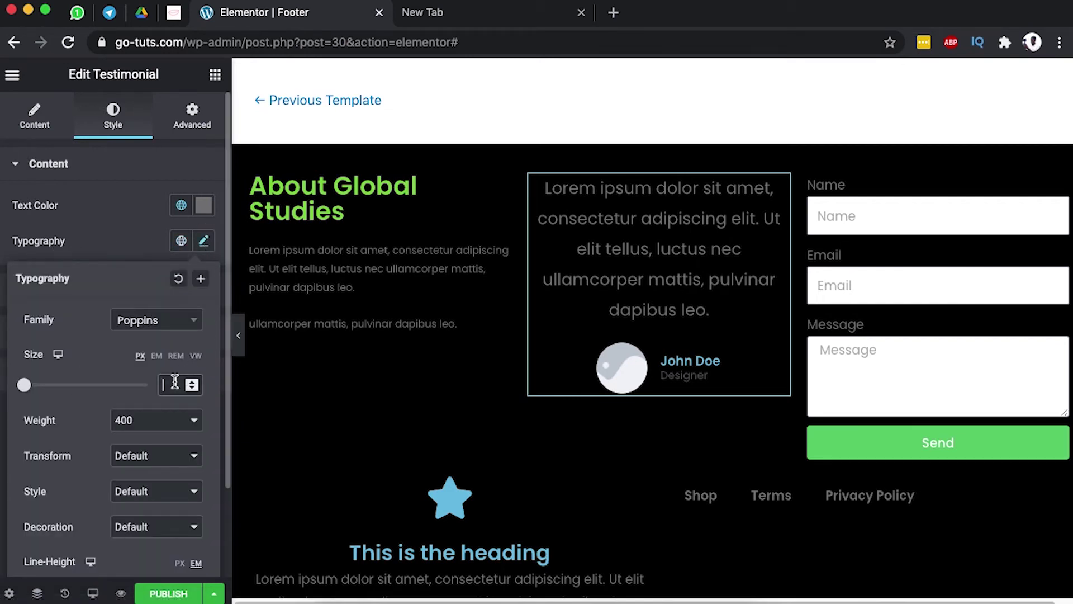
pyautogui.write('12')
# - Set the testimonial name's text color to the same green as the "About Global Studies" heading
pyautogui.moveTo(757, 212)
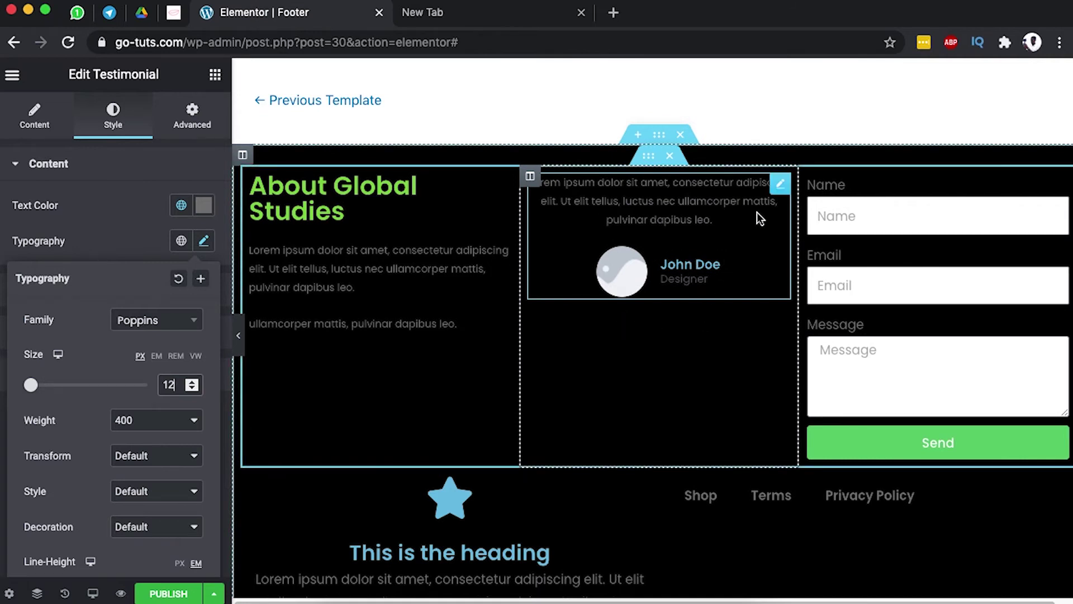
pyautogui.click(781, 186)
pyautogui.click(77, 297)
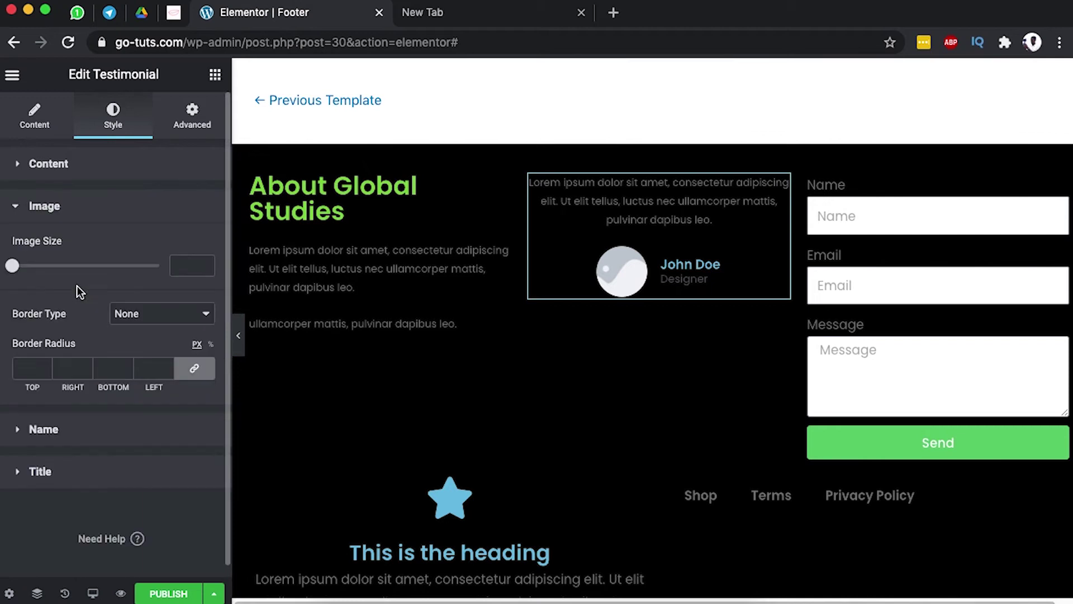
pyautogui.scroll(-1, 87, 355)
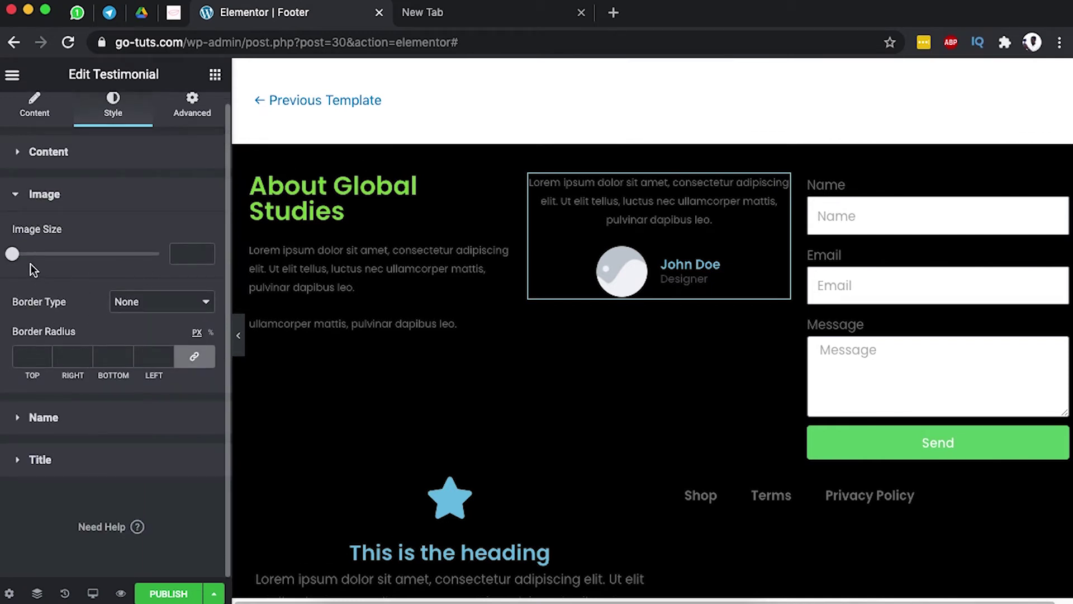
pyautogui.click(56, 423)
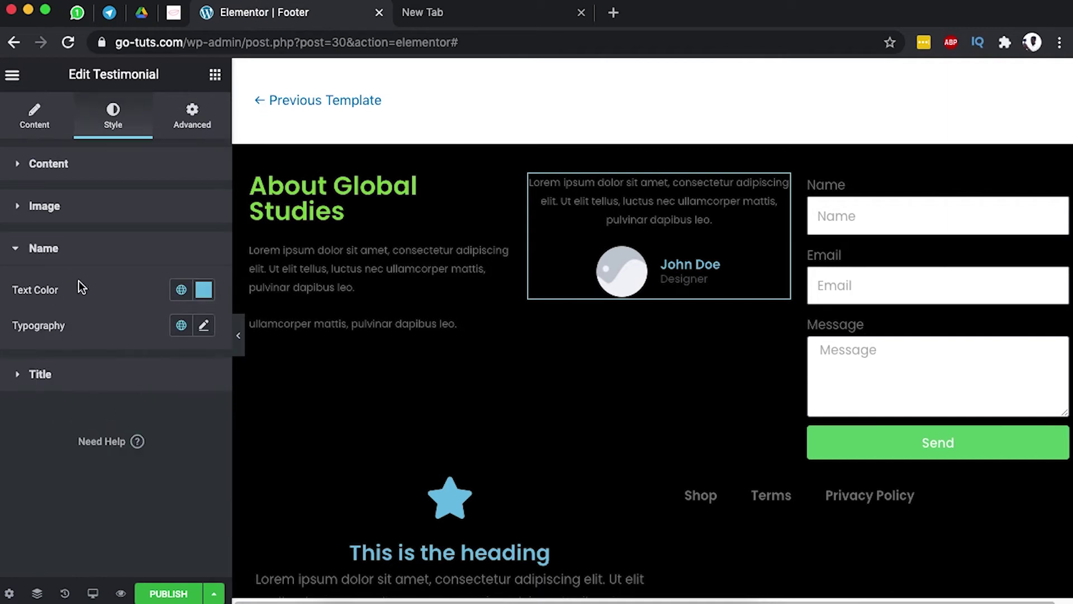
pyautogui.click(204, 290)
pyautogui.click(173, 548)
pyautogui.write('ullamcorper mattis, pulvinar dapibus leo.')
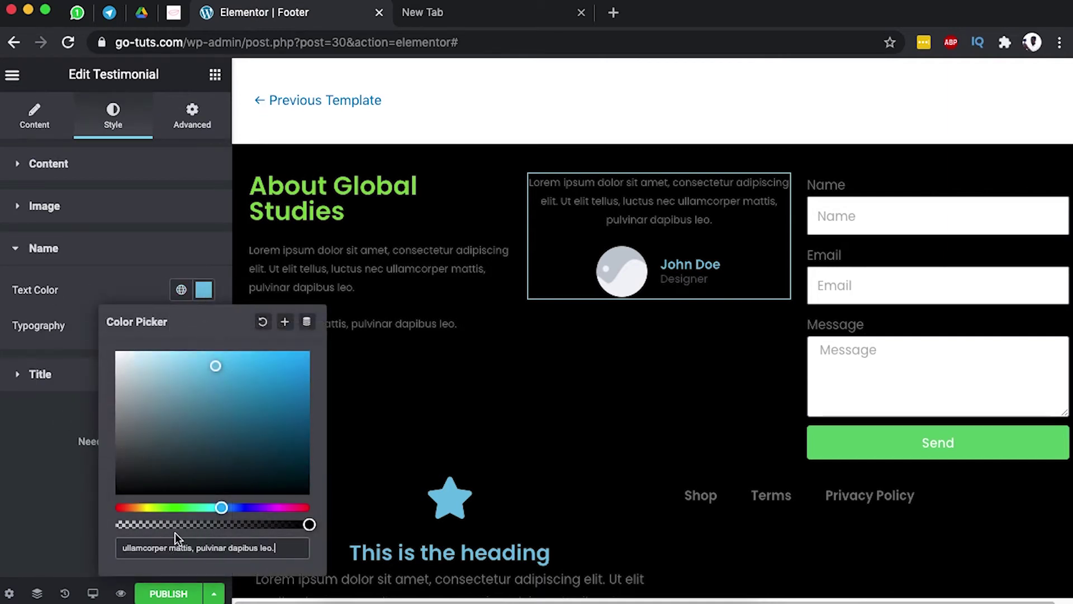
pyautogui.tripleClick(218, 547)
pyautogui.press('super+v')
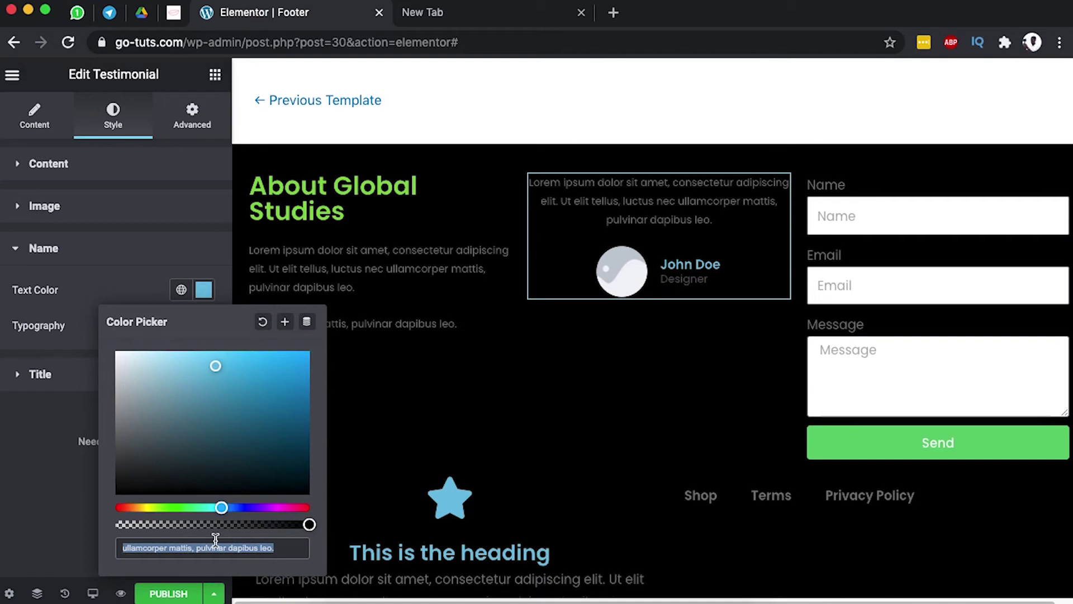
pyautogui.click(484, 374)
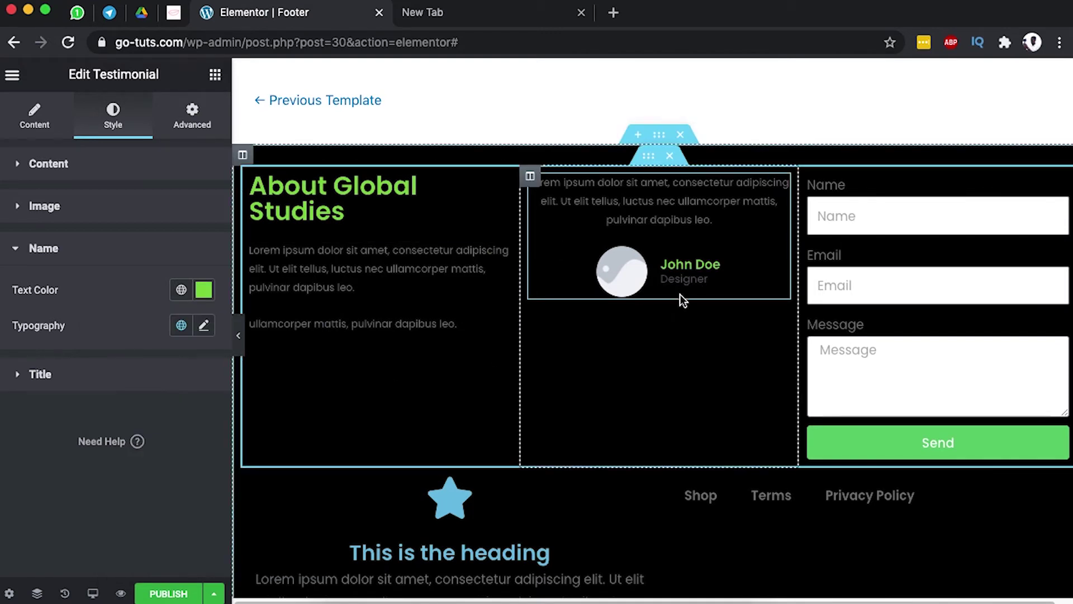
# - Upload Artist.jpg from the Woo Tutorial folder and insert it as the testimonial's image
pyautogui.click(37, 134)
pyautogui.click(104, 399)
pyautogui.click(55, 140)
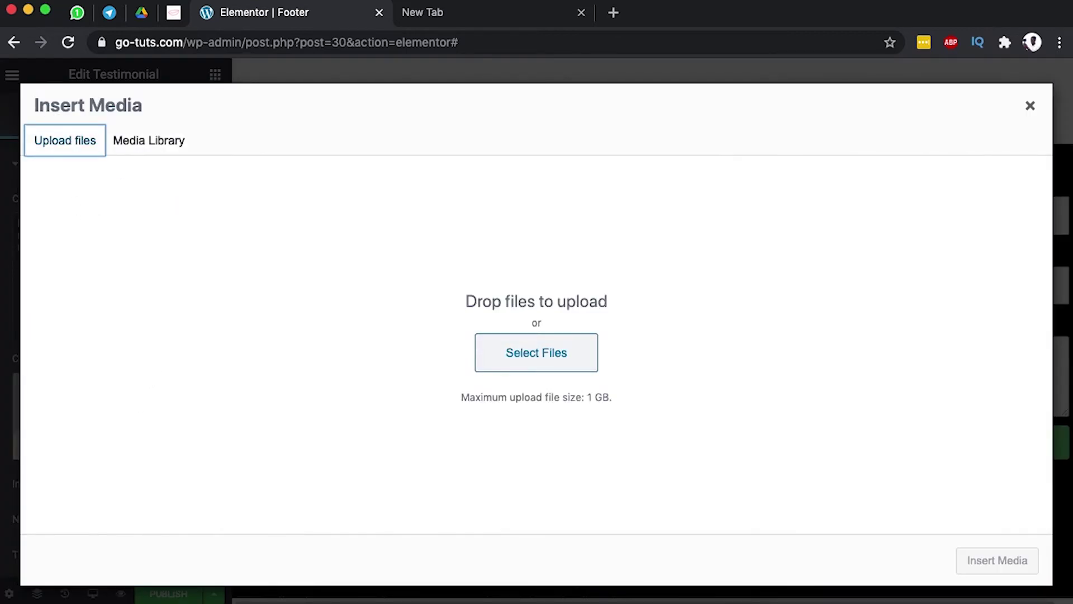
pyautogui.click(341, 597)
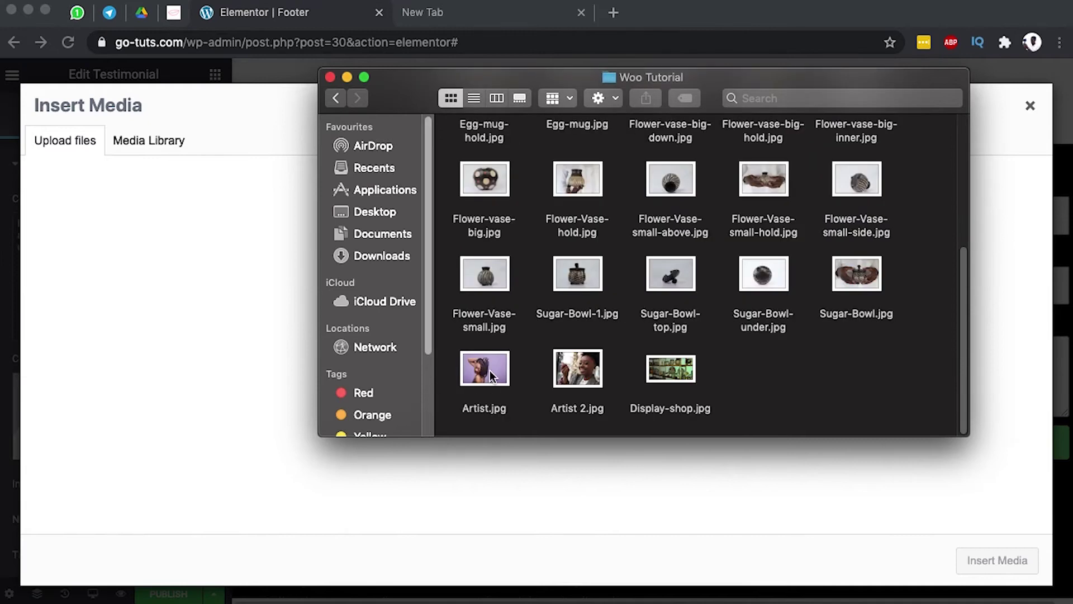
pyautogui.moveTo(489, 370); pyautogui.dragTo(391, 341)
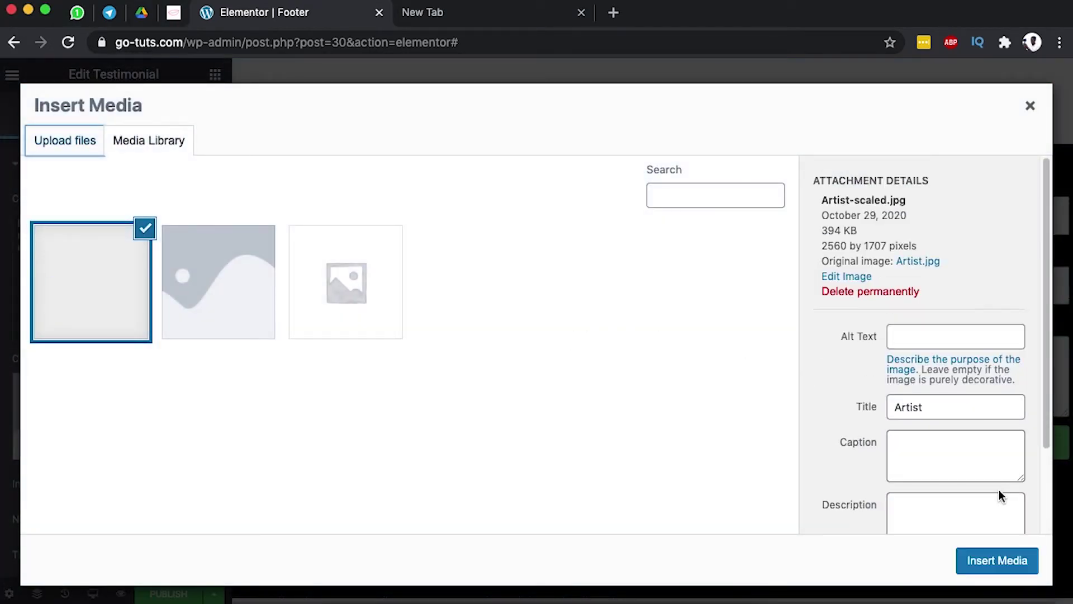
pyautogui.click(998, 561)
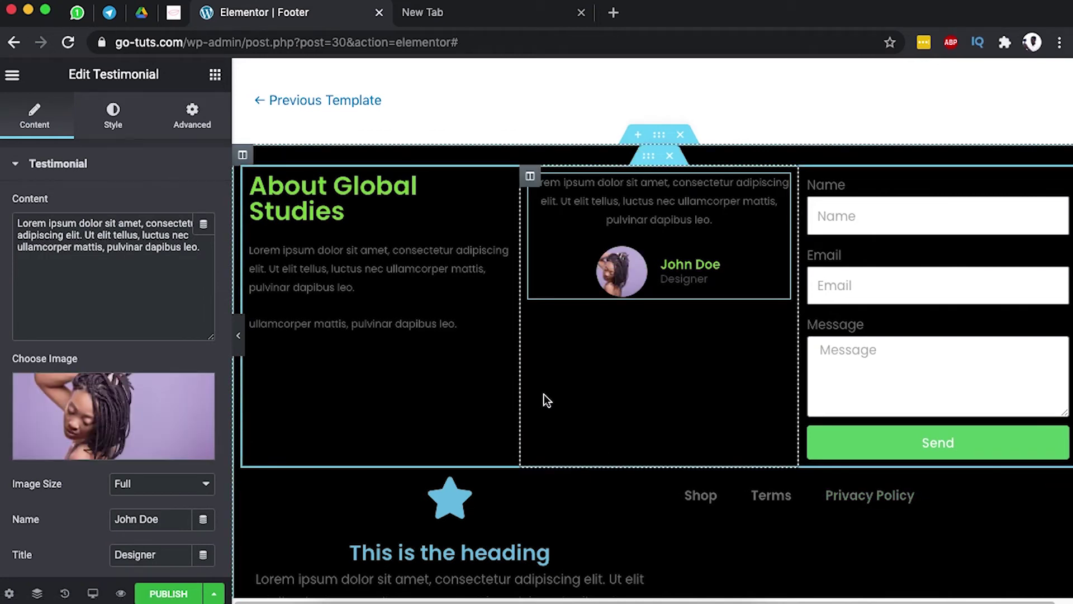
# - Set the testimonial's image size to Thumbnail - 150 x 150
pyautogui.scroll(-3, 129, 475)
pyautogui.click(145, 448)
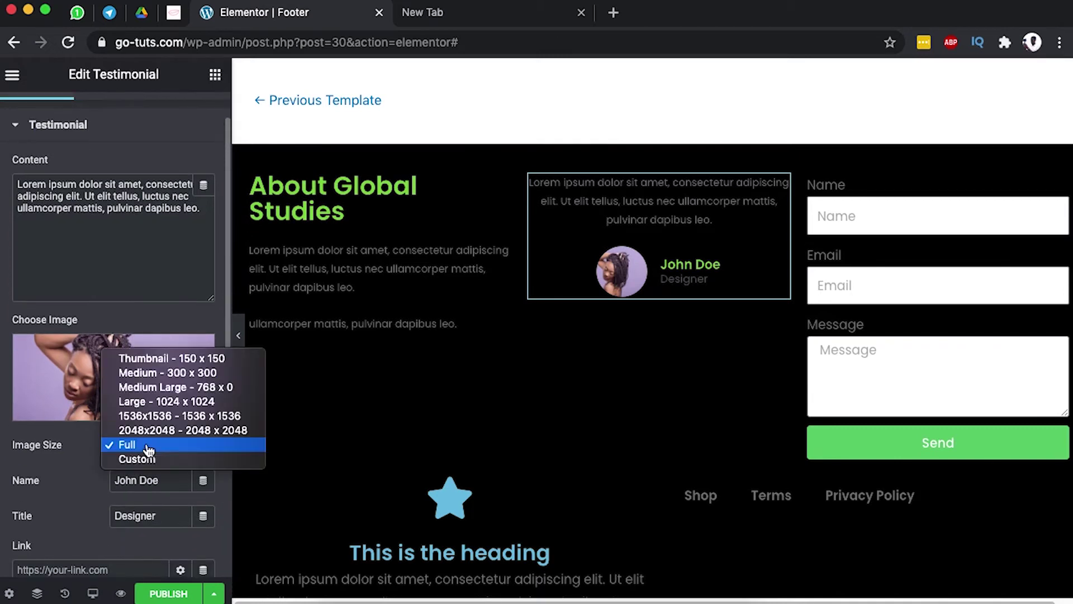
pyautogui.press('Escape')
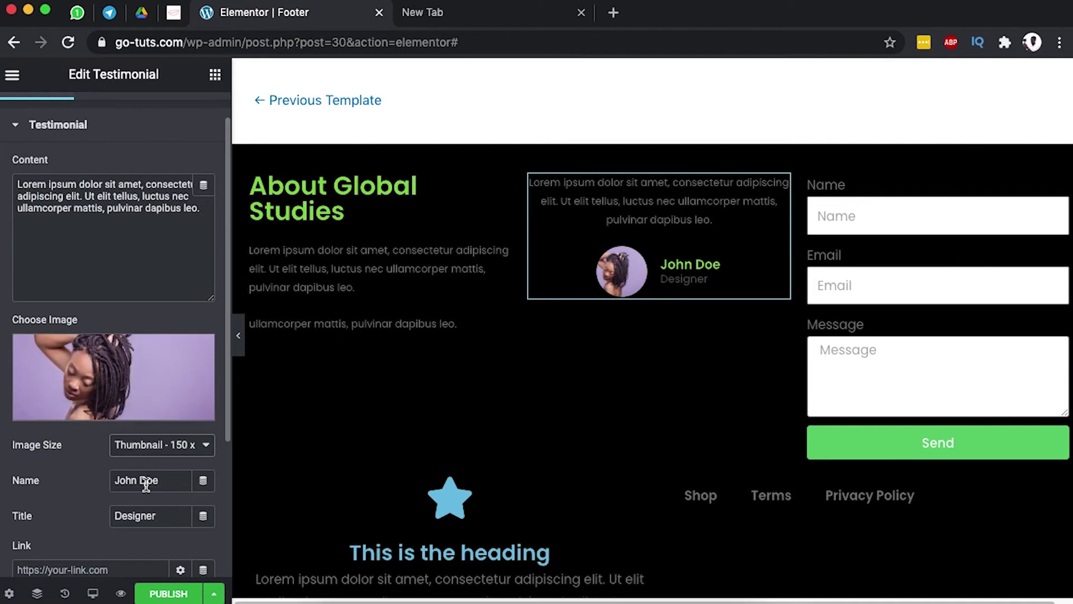
# - Replace the first name in the testimonial's name and set its title to "Artist"
pyautogui.doubleClick(128, 480)
pyautogui.press('BackSpace')
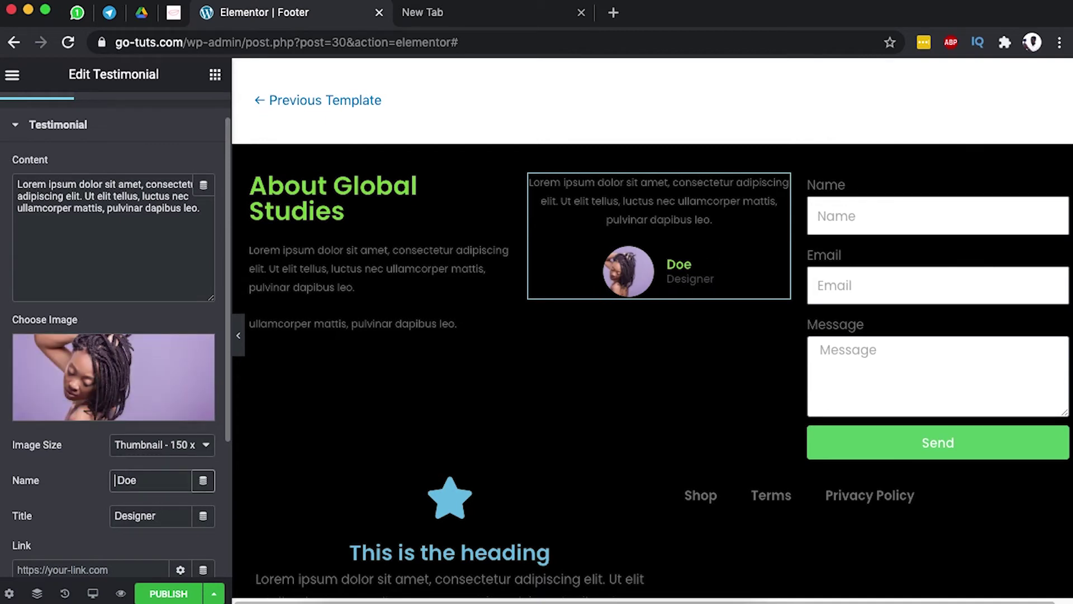
pyautogui.write('Suzan')
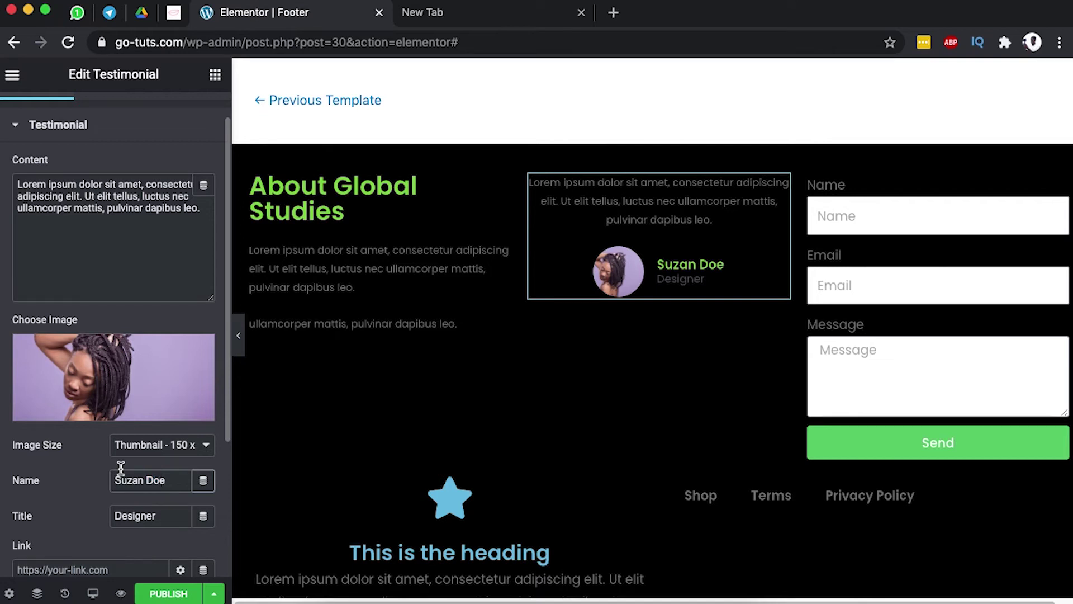
pyautogui.doubleClick(143, 516)
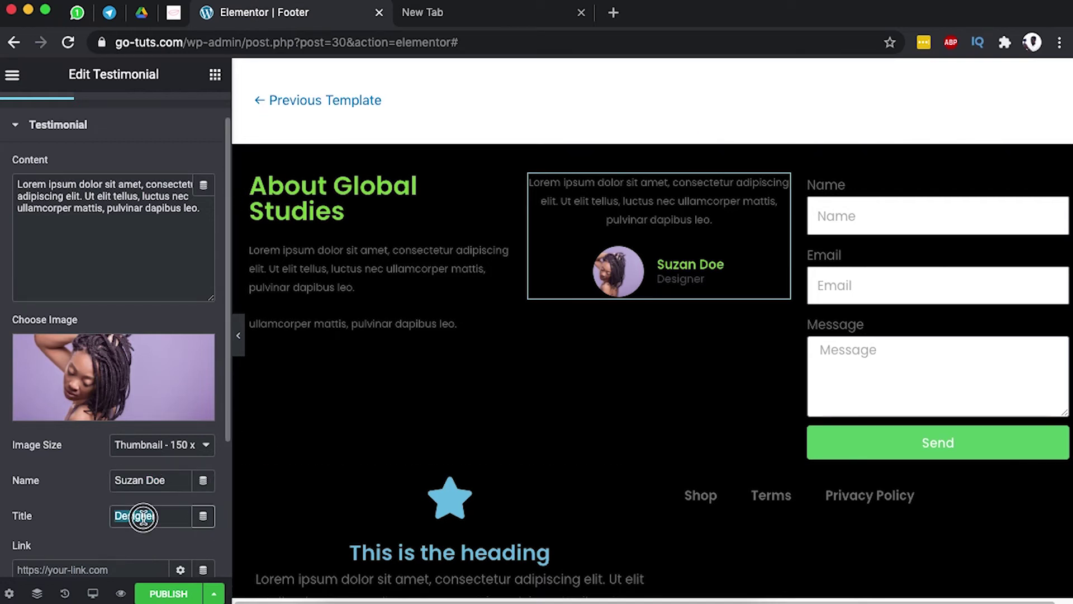
pyautogui.write('Artist')
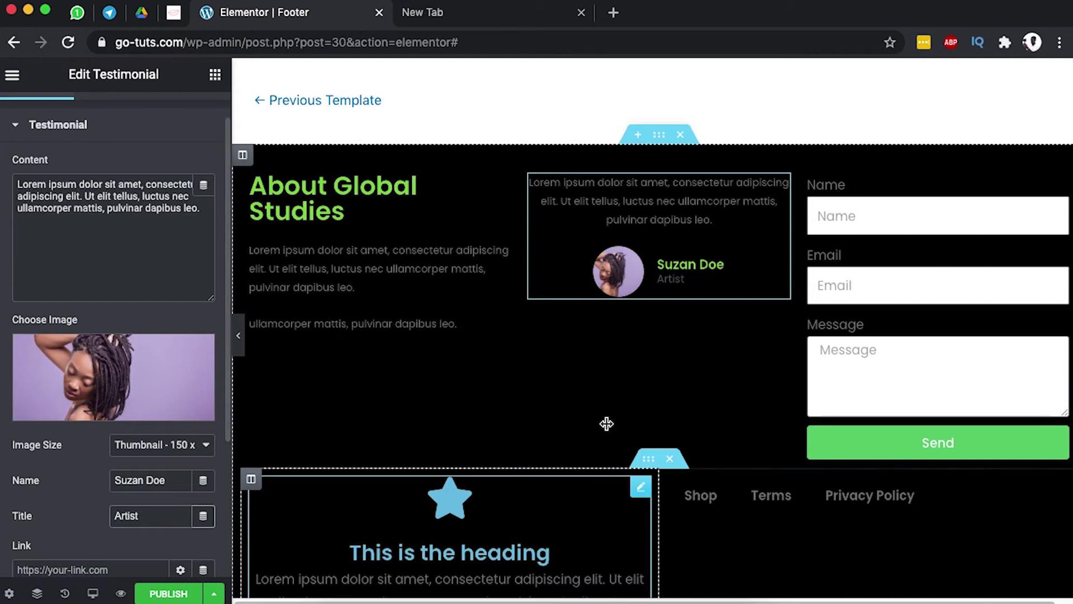
# - Remove the Message field from the form in the footer's third column
pyautogui.scroll(-1, 620, 397)
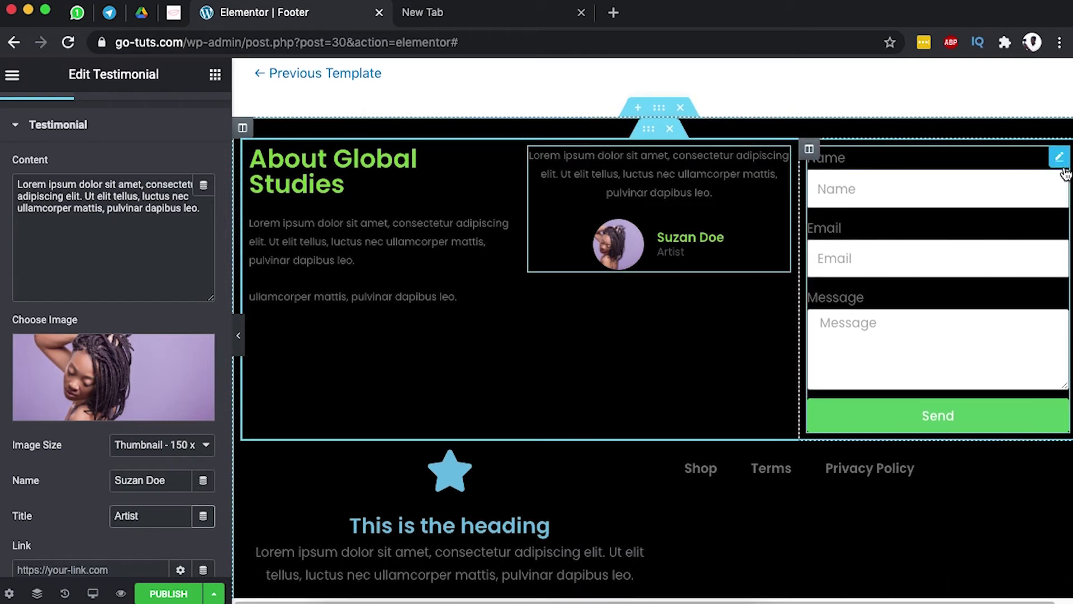
pyautogui.click(1057, 162)
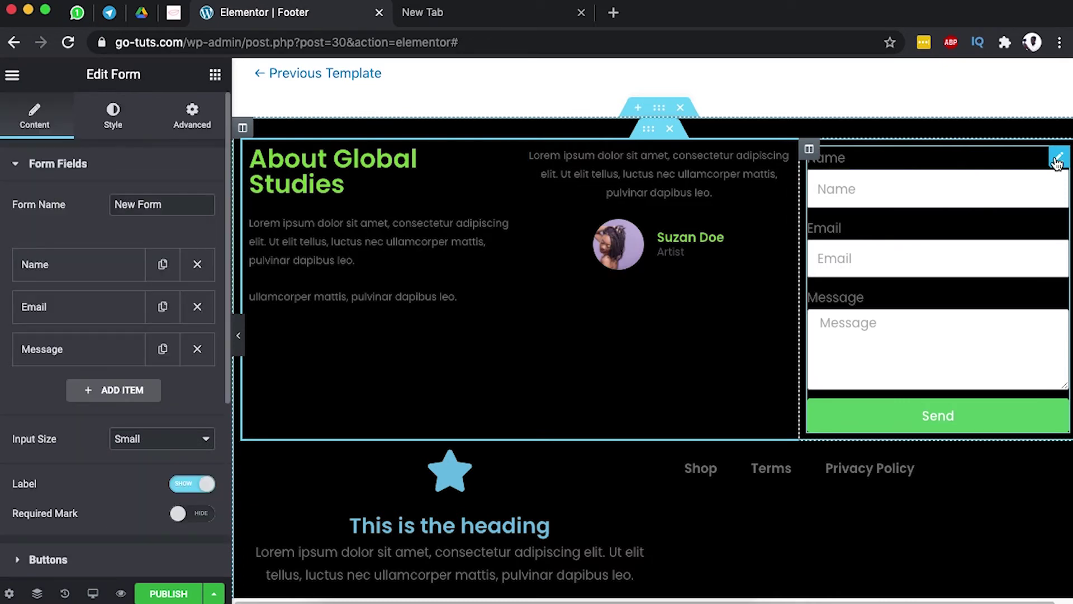
pyautogui.scroll(-3, 83, 388)
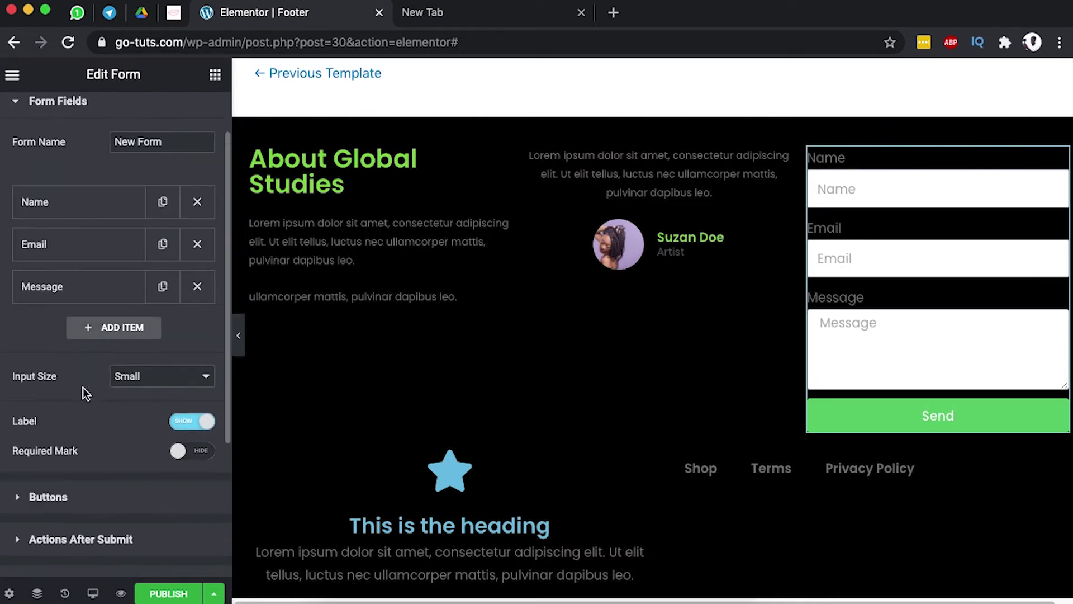
pyautogui.scroll(-3, 84, 387)
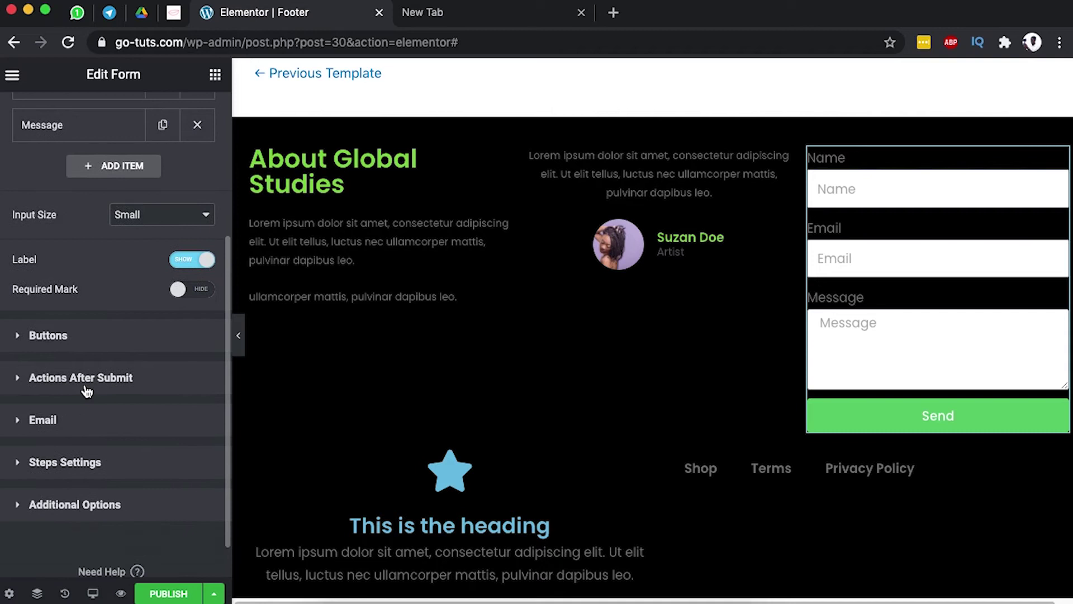
pyautogui.scroll(5, 86, 390)
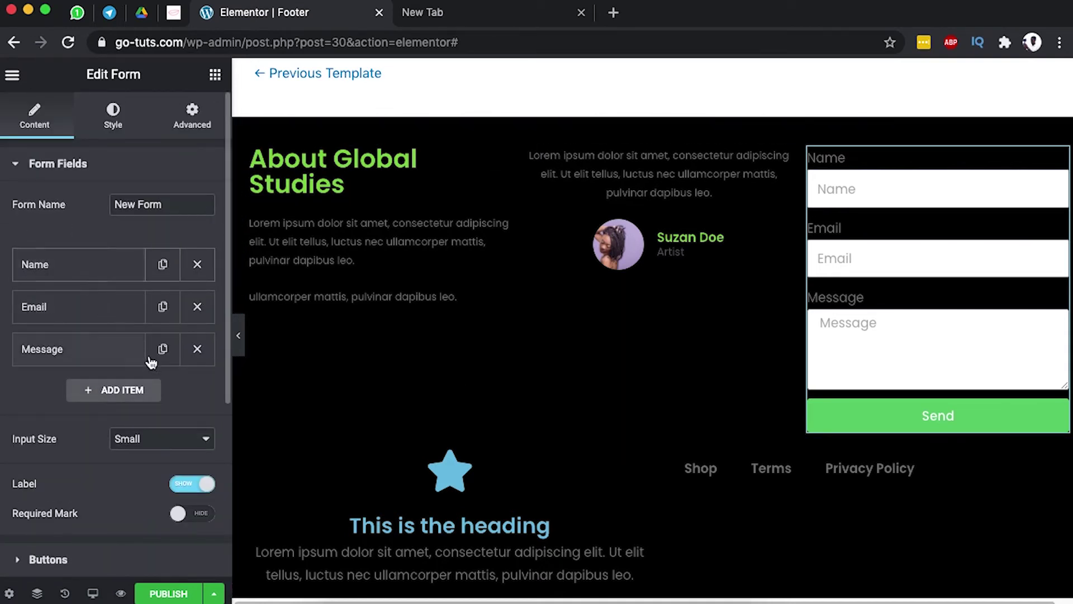
pyautogui.click(198, 349)
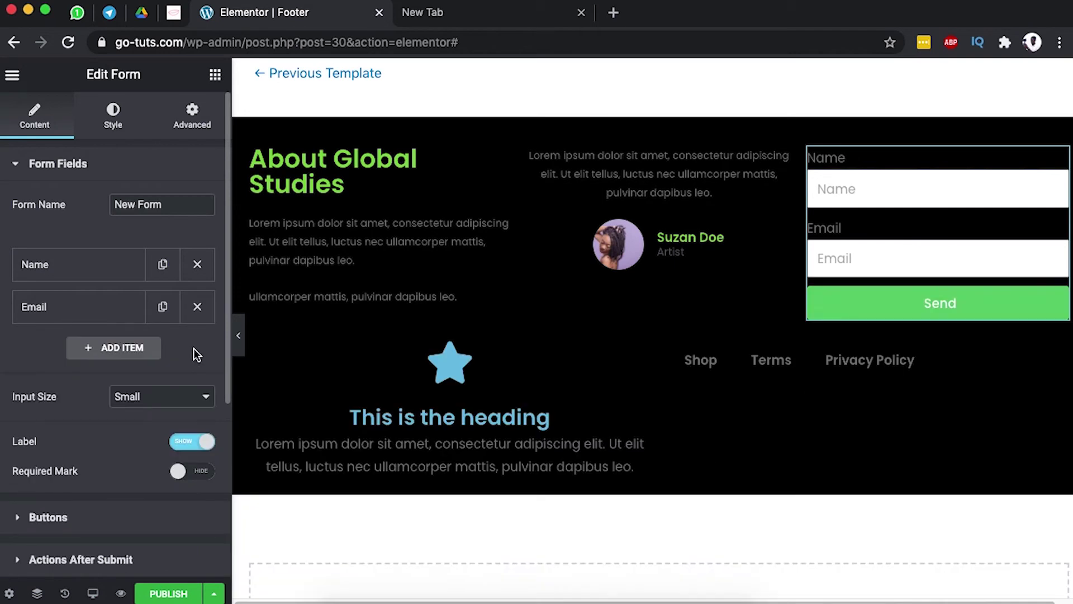
# - Change the text of the form's submit button to "Subscribe"
pyautogui.scroll(-1, 193, 349)
pyautogui.scroll(-2, 140, 329)
pyautogui.scroll(-2, 123, 330)
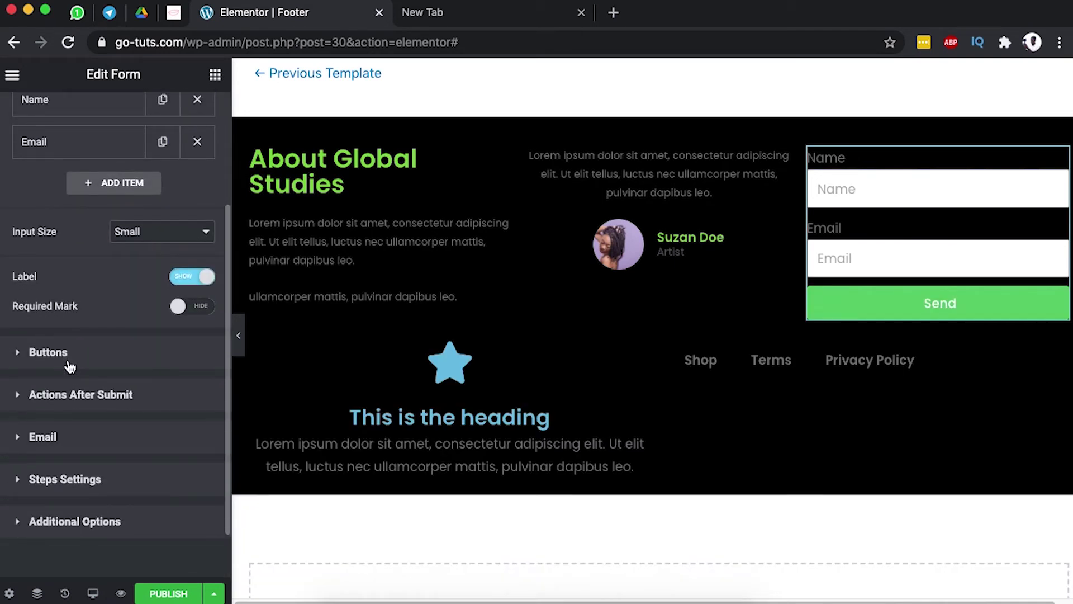
pyautogui.click(70, 353)
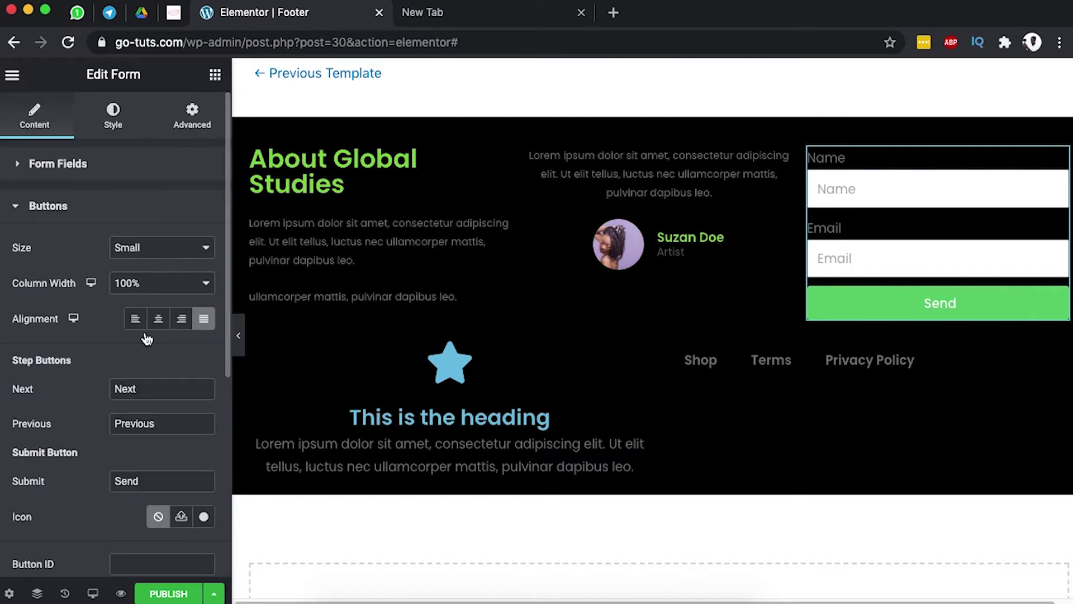
pyautogui.scroll(-1, 112, 425)
pyautogui.doubleClick(126, 464)
pyautogui.write('Subscribe')
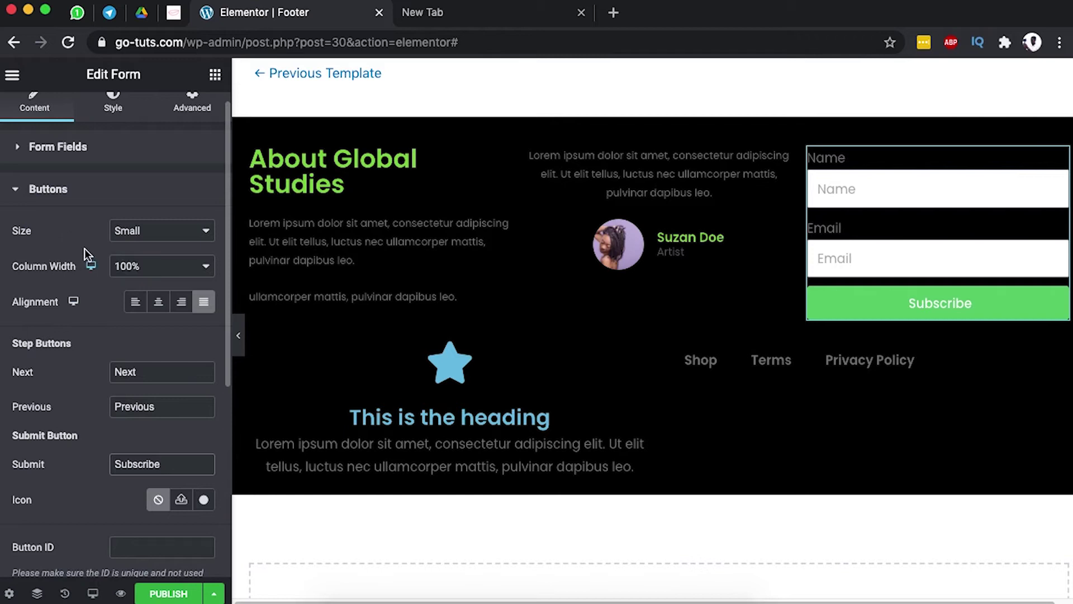
# - Set the Subscribe button's normal background color to the copied bright green used by the footer headings
pyautogui.scroll(1, 85, 248)
pyautogui.click(113, 123)
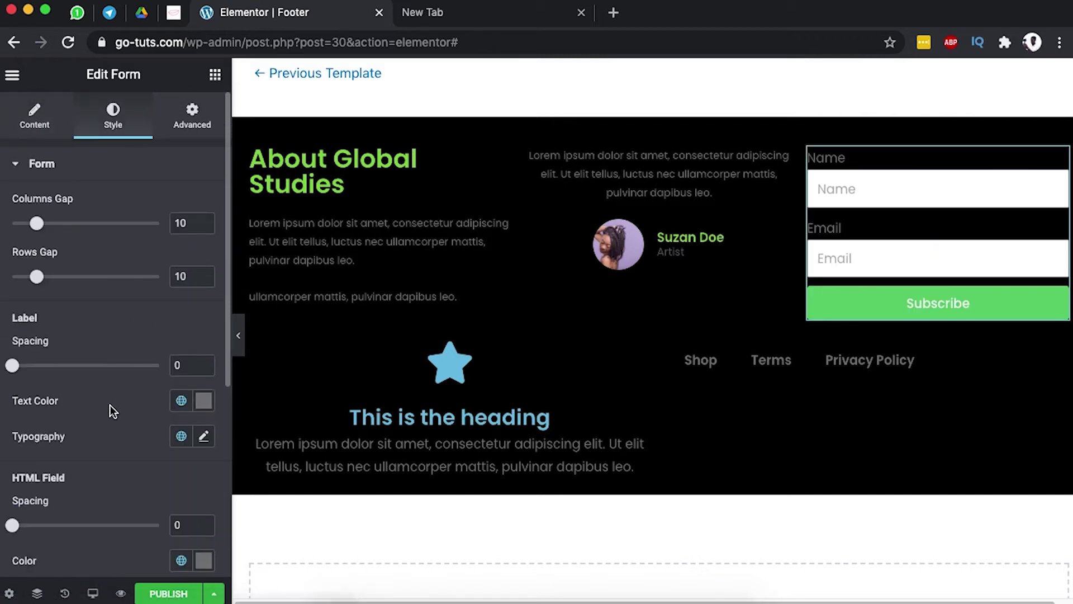
pyautogui.scroll(-4, 117, 402)
pyautogui.scroll(-2, 56, 368)
pyautogui.click(55, 436)
pyautogui.scroll(-3, 145, 396)
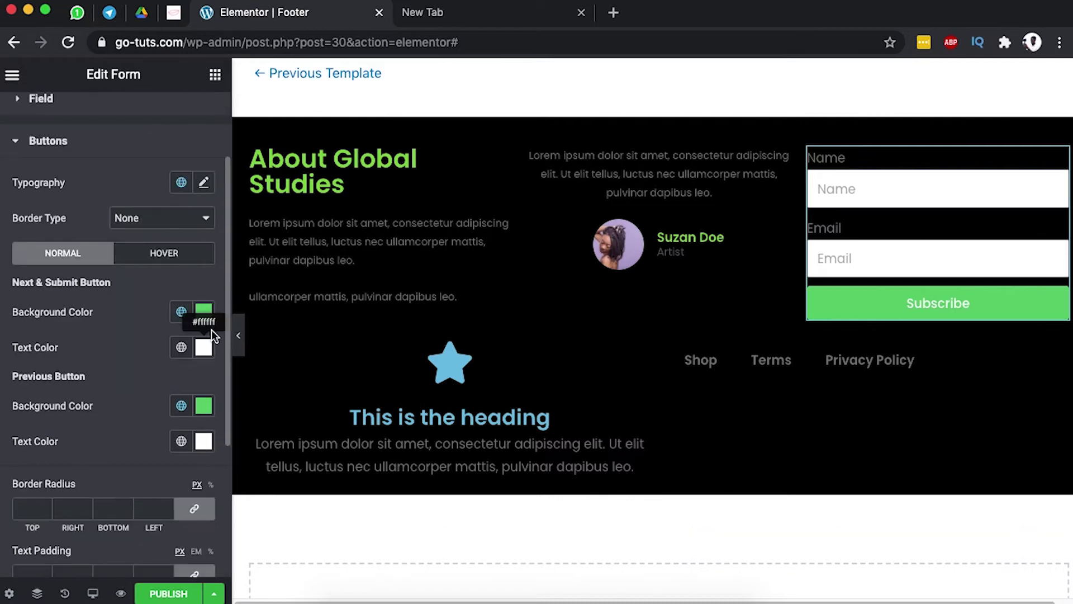
pyautogui.click(204, 311)
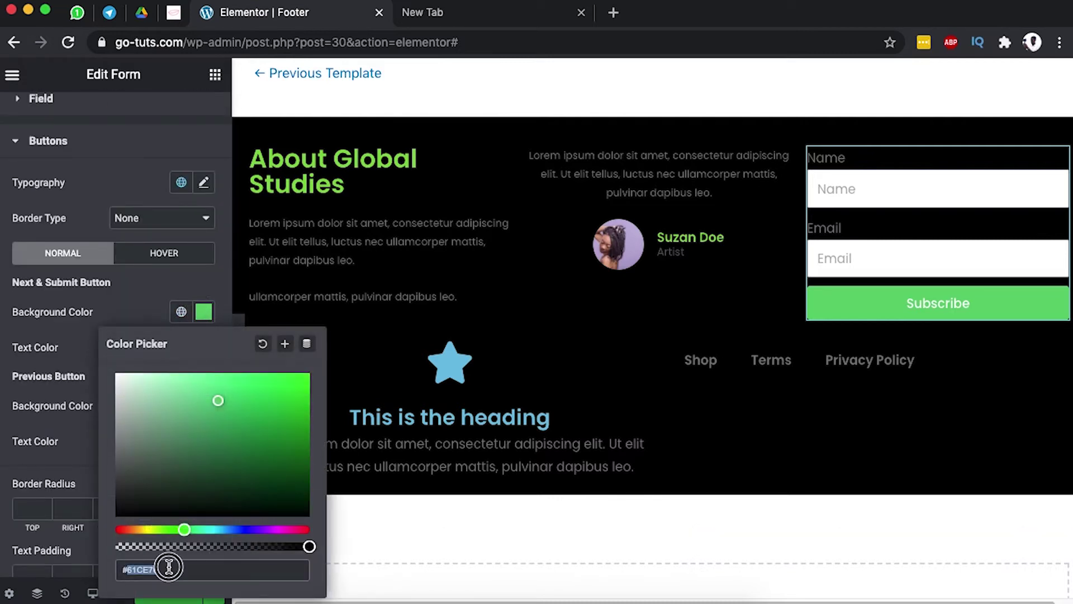
pyautogui.hotkey('ctrl', 'v')
pyautogui.click(88, 421)
# - Replace the form's Email action after submit with MailChimp
pyautogui.click(37, 118)
pyautogui.scroll(-5, 100, 472)
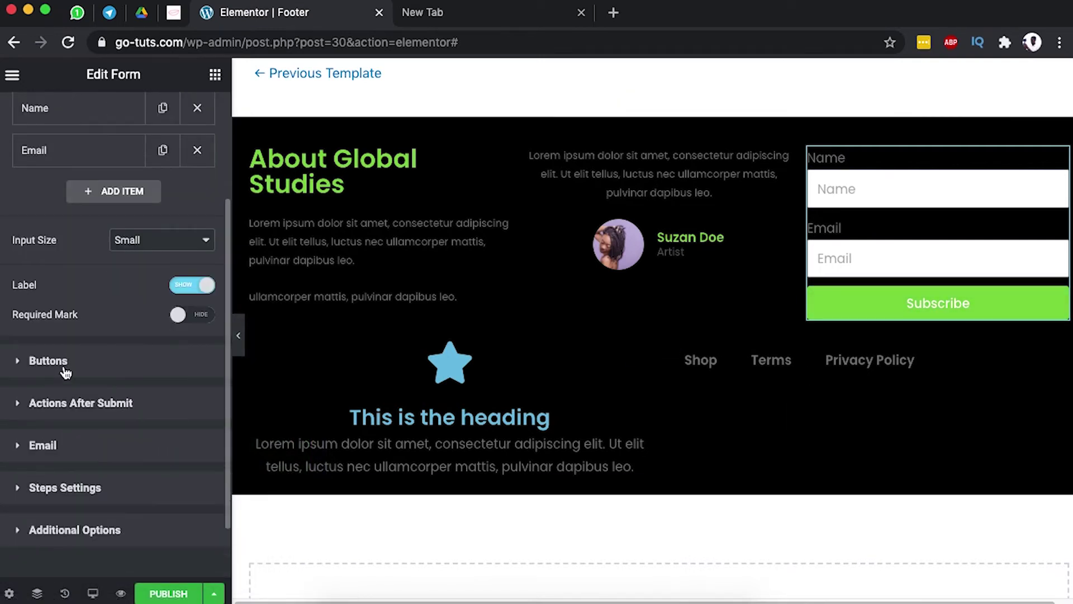
pyautogui.click(77, 403)
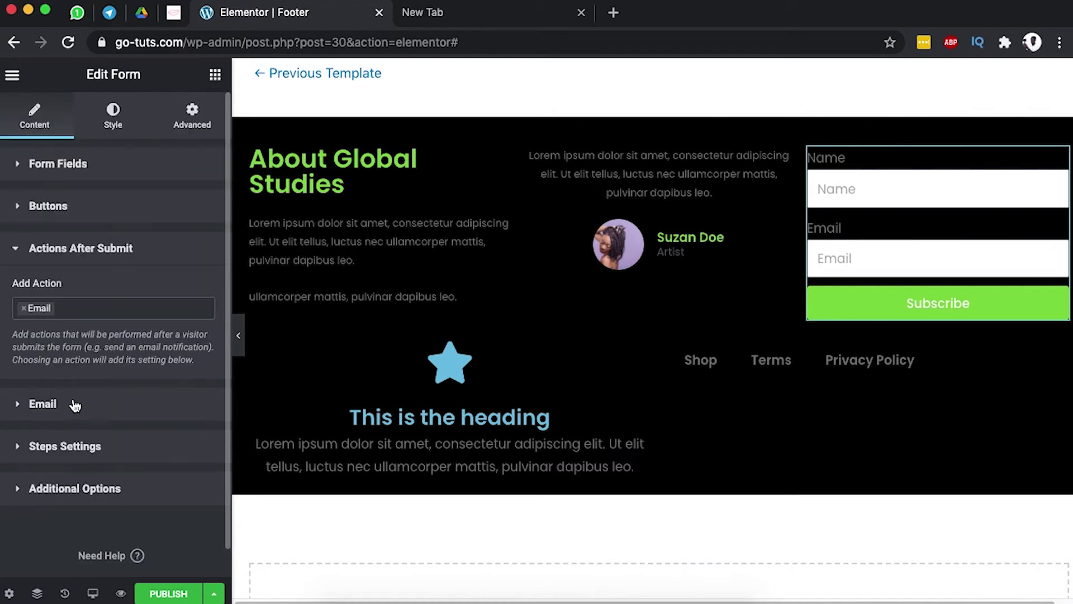
pyautogui.click(76, 309)
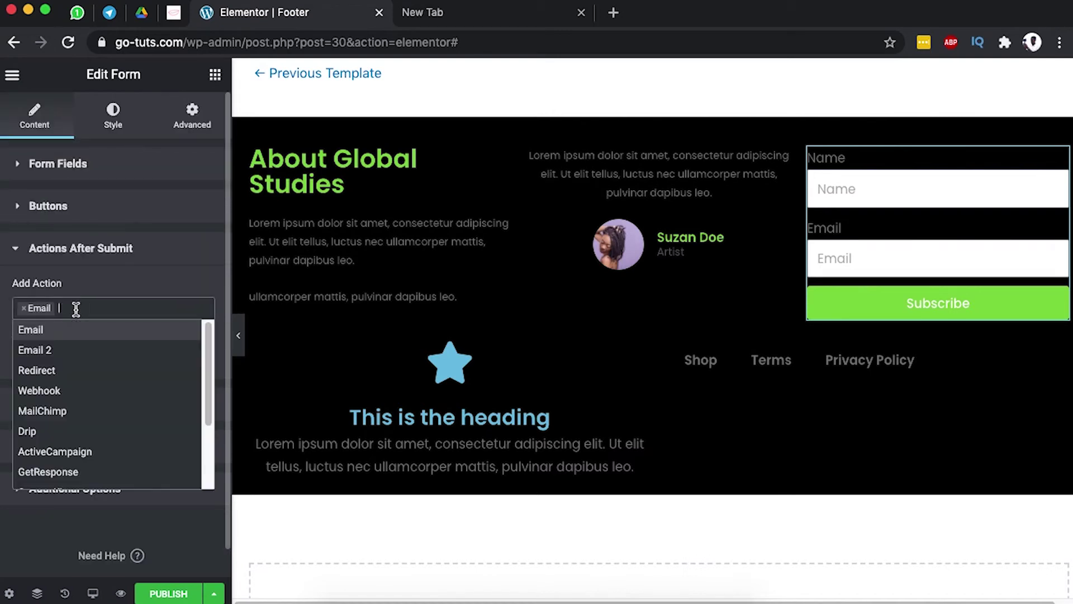
pyautogui.click(66, 413)
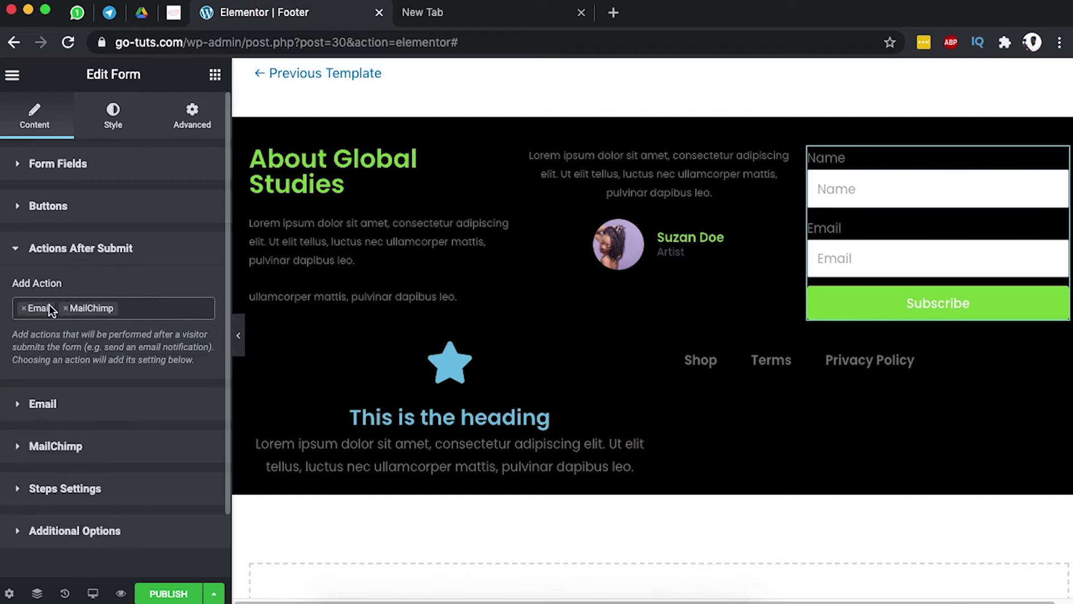
pyautogui.click(25, 315)
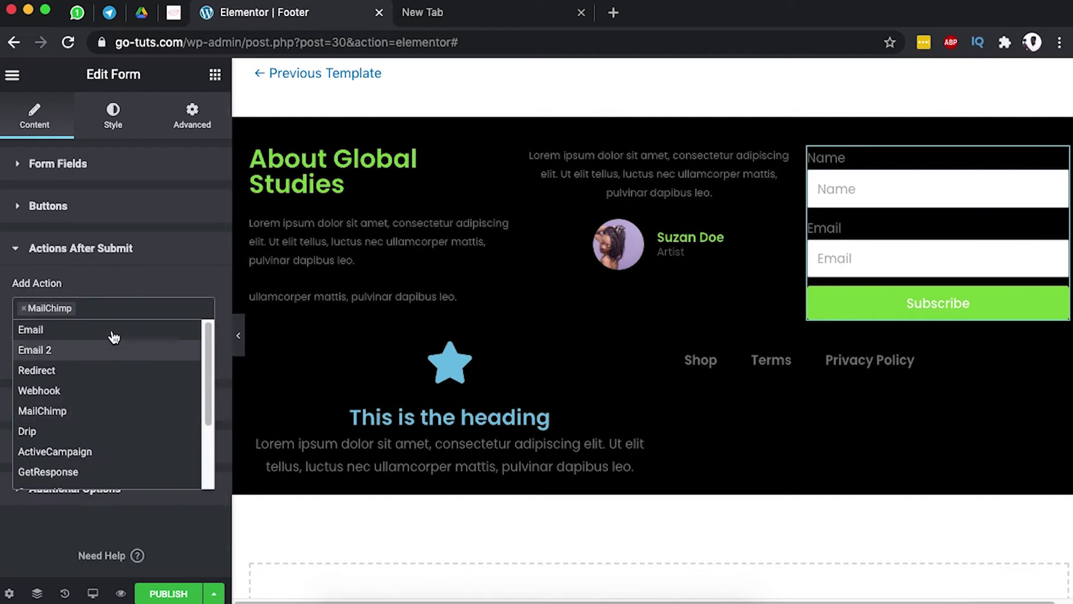
# - Rename the subscribe form as "Newsletter"
pyautogui.click(128, 163)
pyautogui.moveTo(171, 205); pyautogui.dragTo(78, 204)
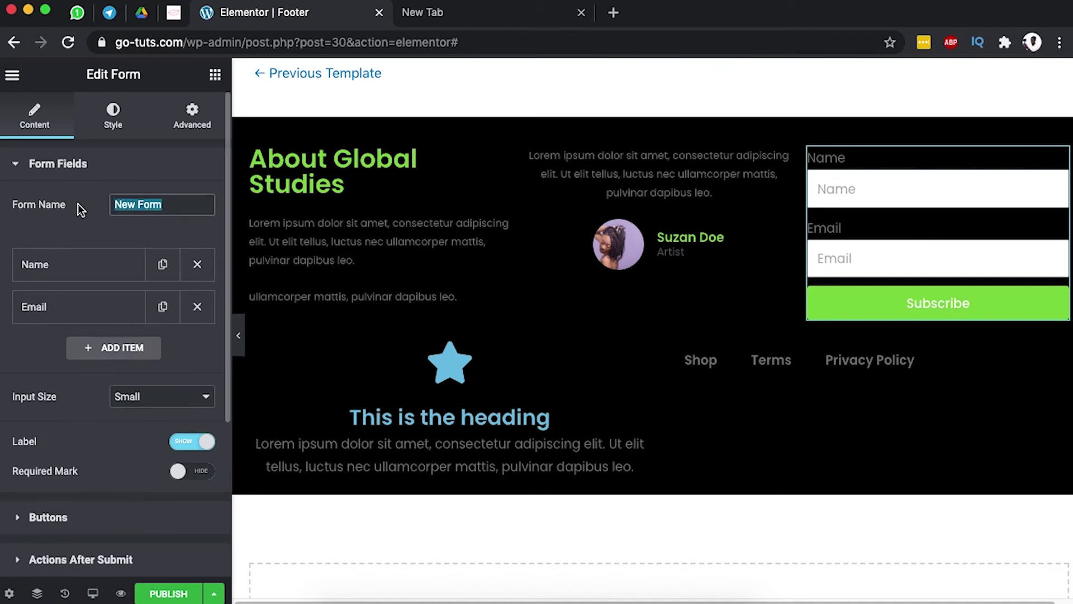
pyautogui.press('BackSpace')
pyautogui.write('New')
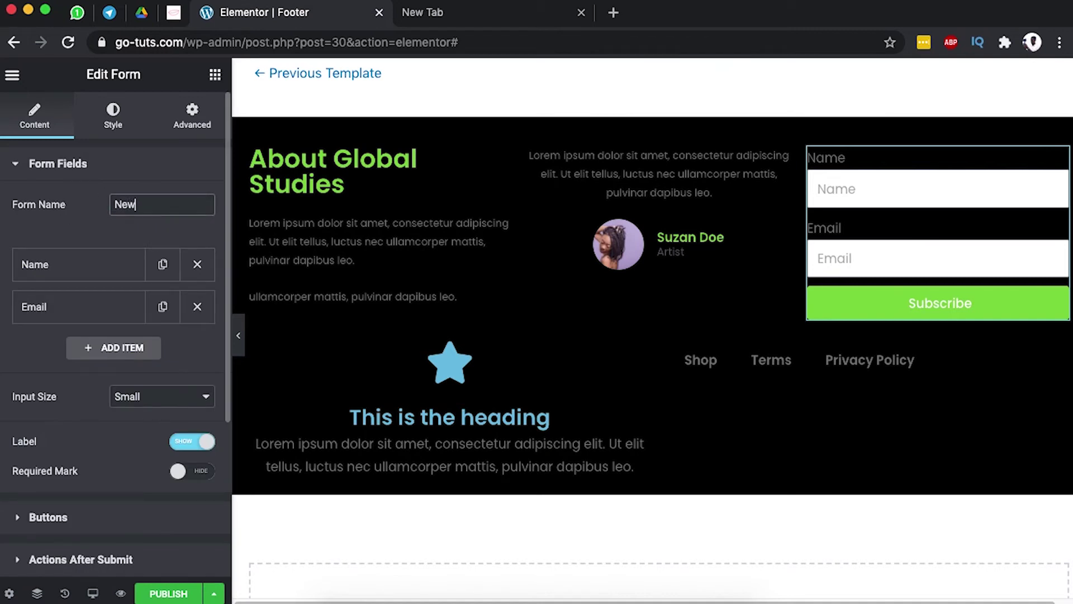
pyautogui.write('sletter')
# - Hide the labels above the Name and Email fields of the newsletter form
pyautogui.click(72, 263)
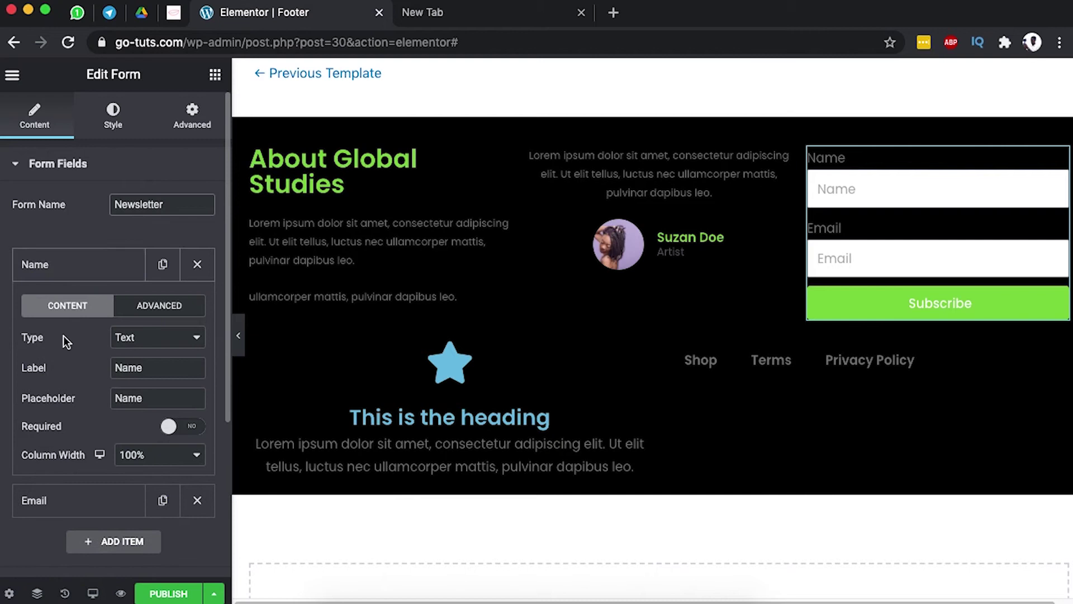
pyautogui.scroll(-3, 62, 352)
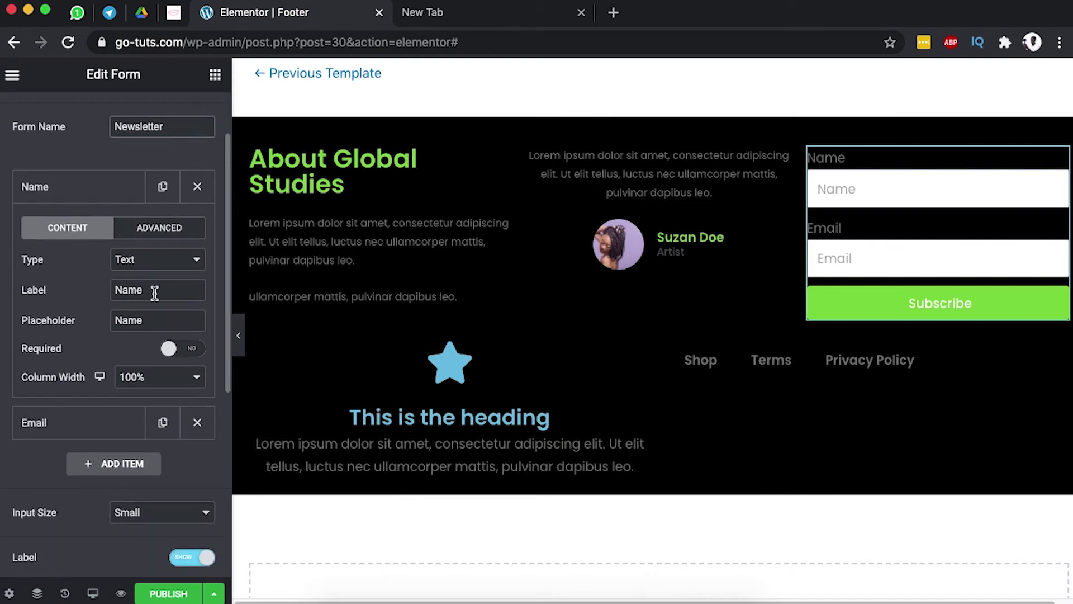
pyautogui.moveTo(171, 292); pyautogui.dragTo(36, 288)
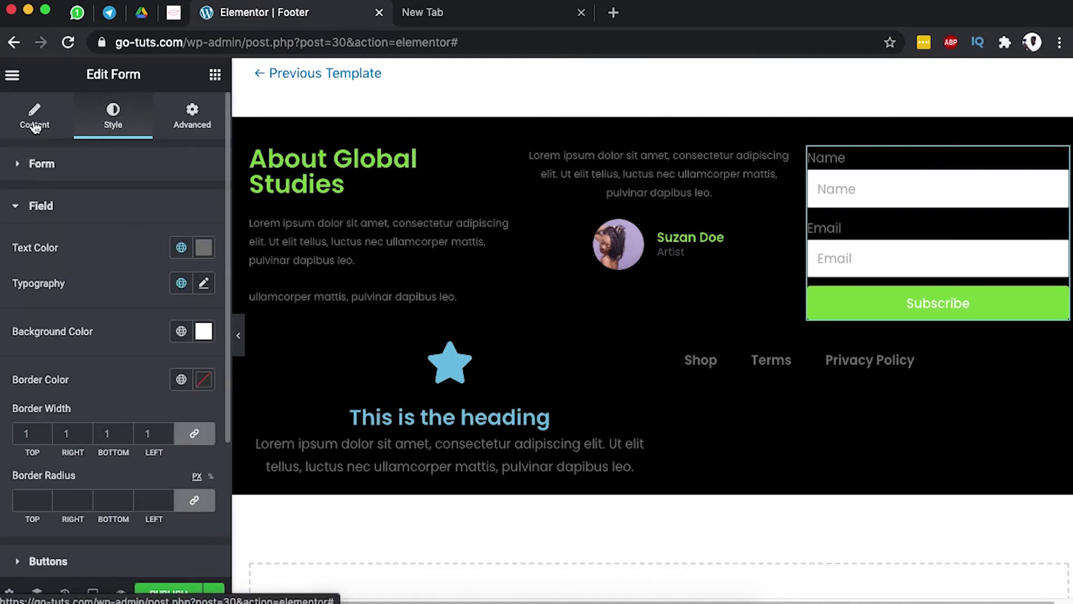
pyautogui.click(34, 124)
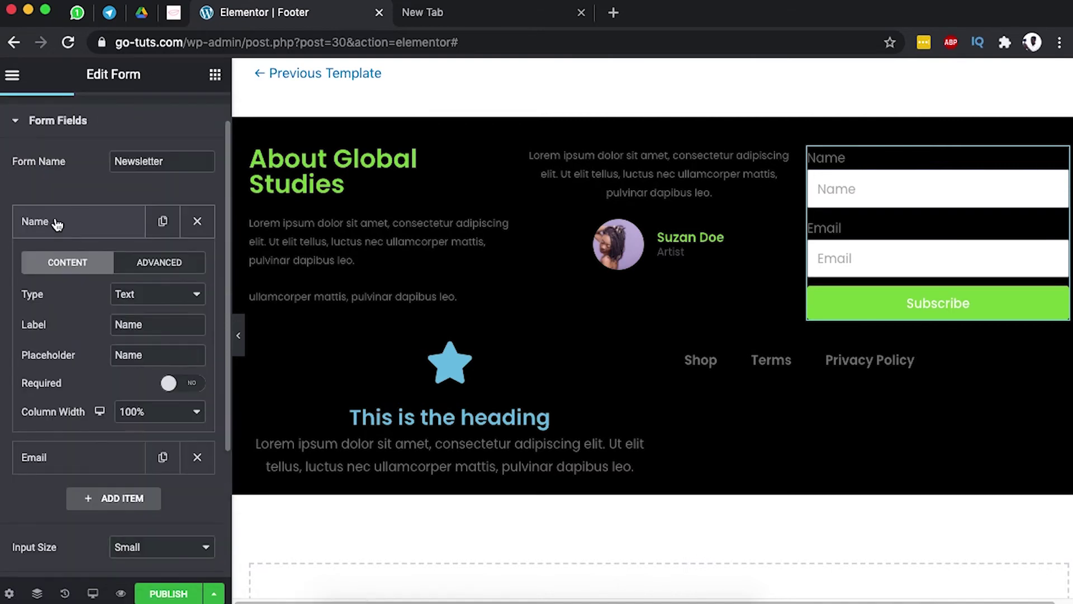
pyautogui.click(58, 222)
pyautogui.click(58, 222)
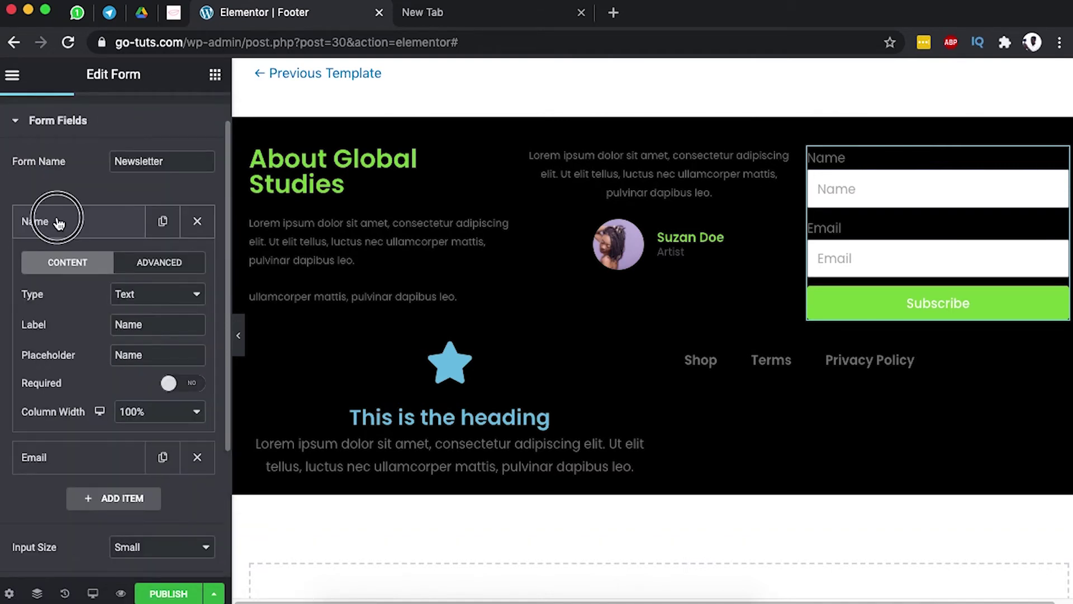
pyautogui.click(57, 220)
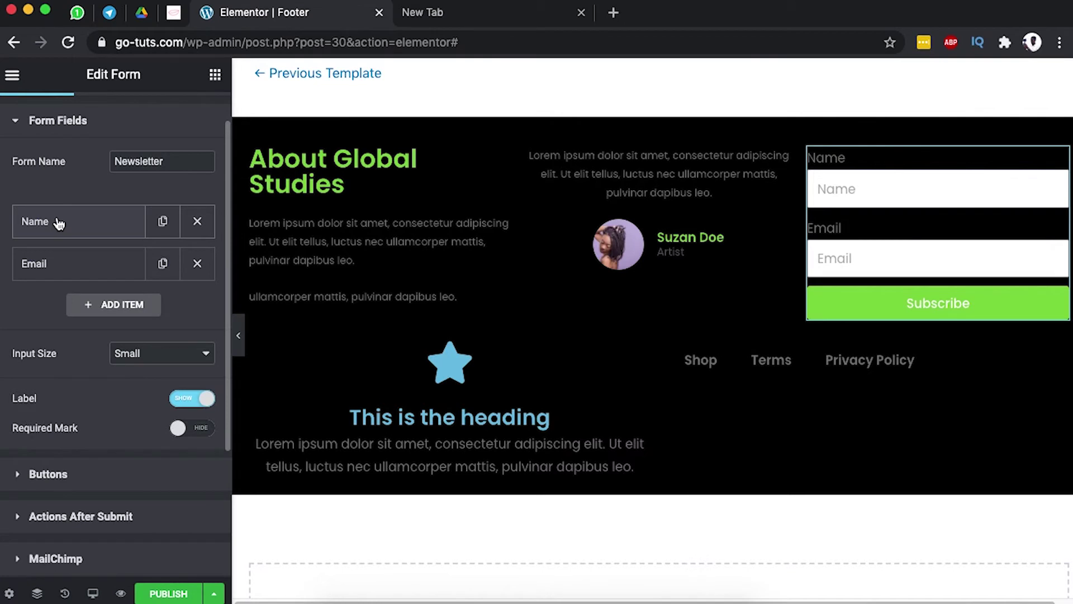
pyautogui.click(191, 398)
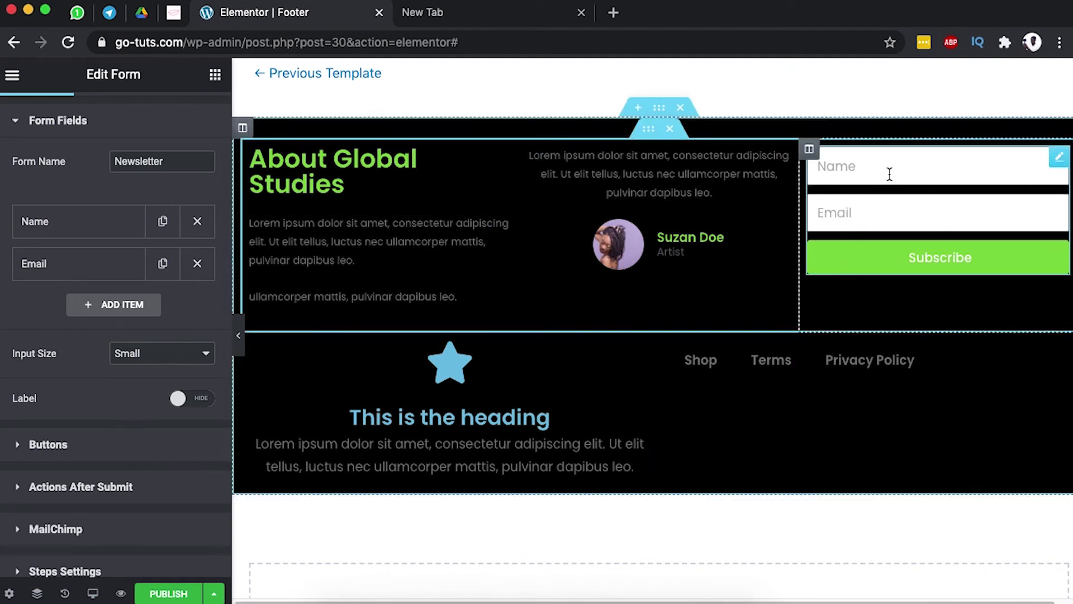
# - Switch the form's MailChimp API key setting to Custom and activate the empty custom key field
pyautogui.scroll(-3, 101, 396)
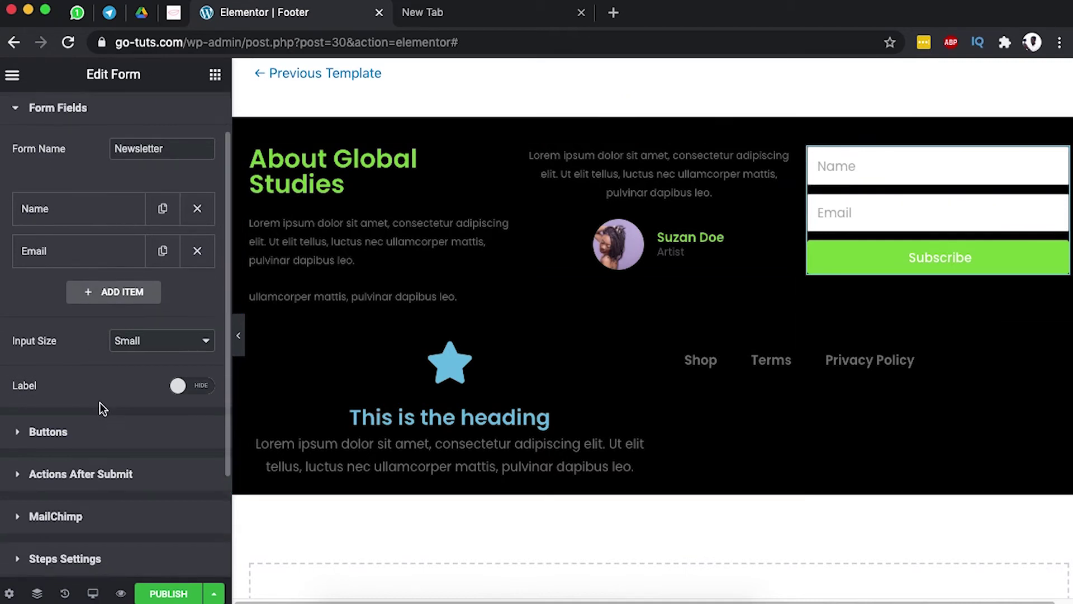
pyautogui.scroll(3, 116, 363)
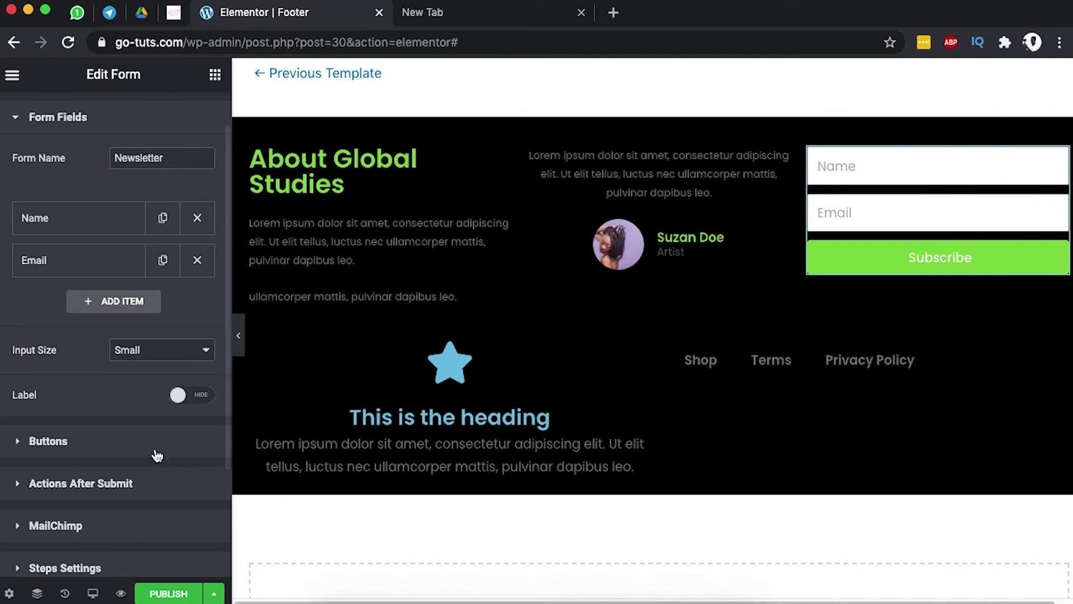
pyautogui.click(92, 483)
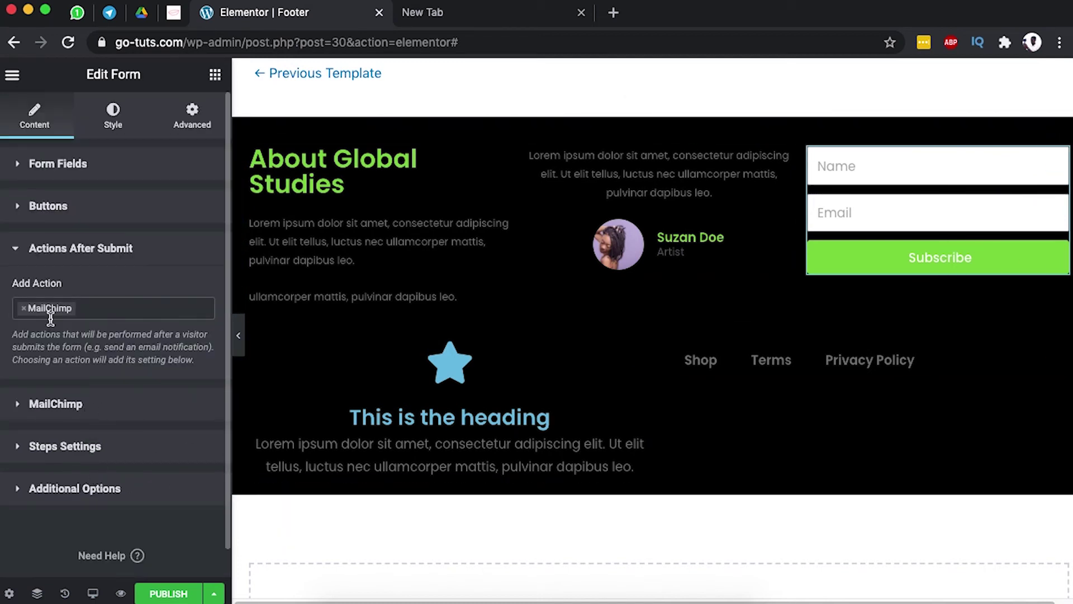
pyautogui.click(56, 403)
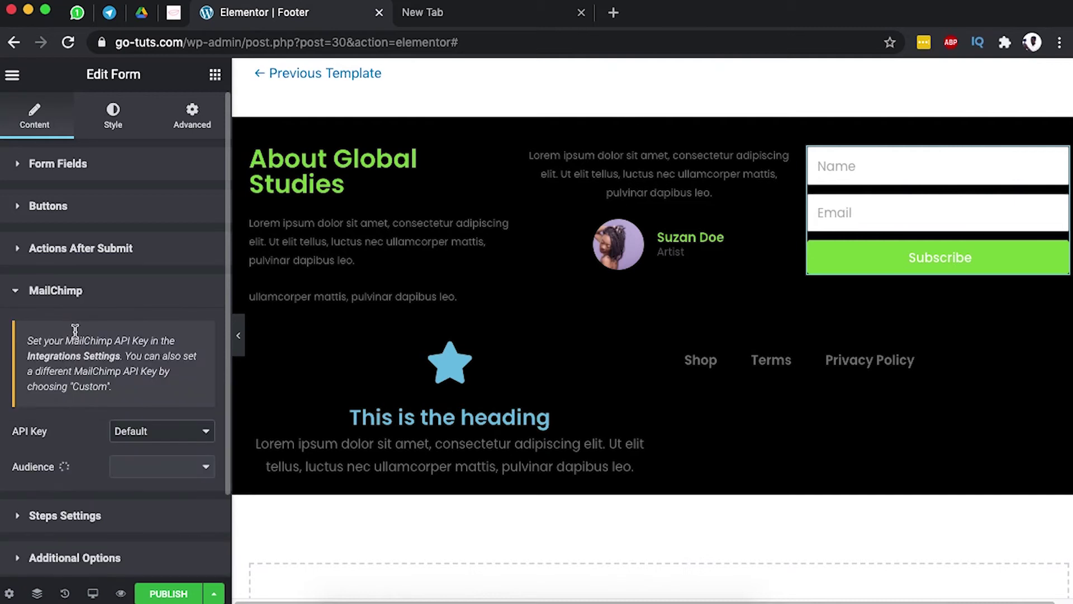
pyautogui.click(172, 432)
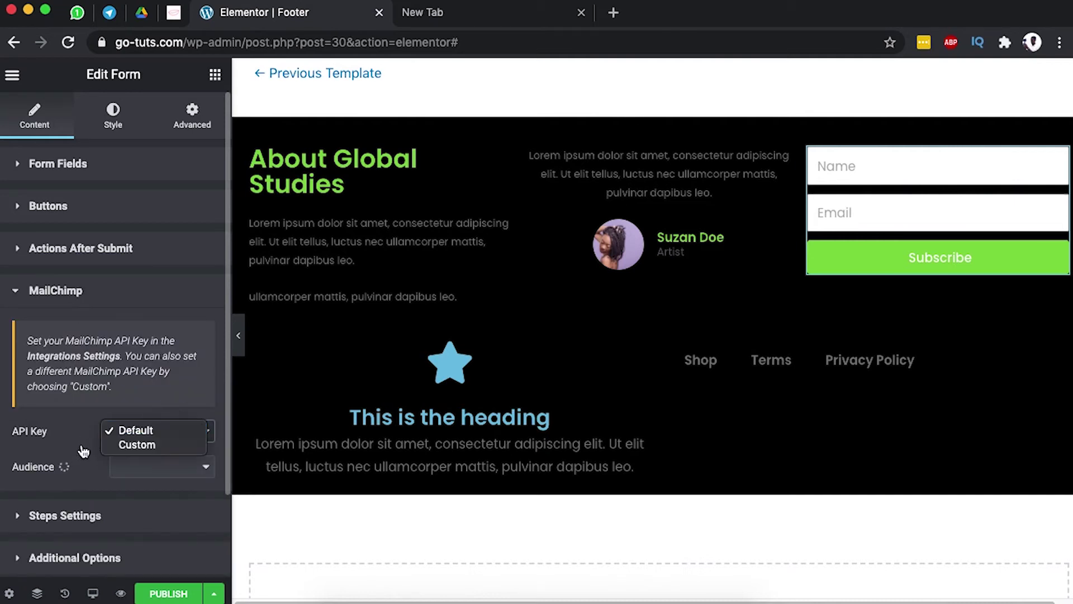
pyautogui.click(131, 447)
pyautogui.click(141, 371)
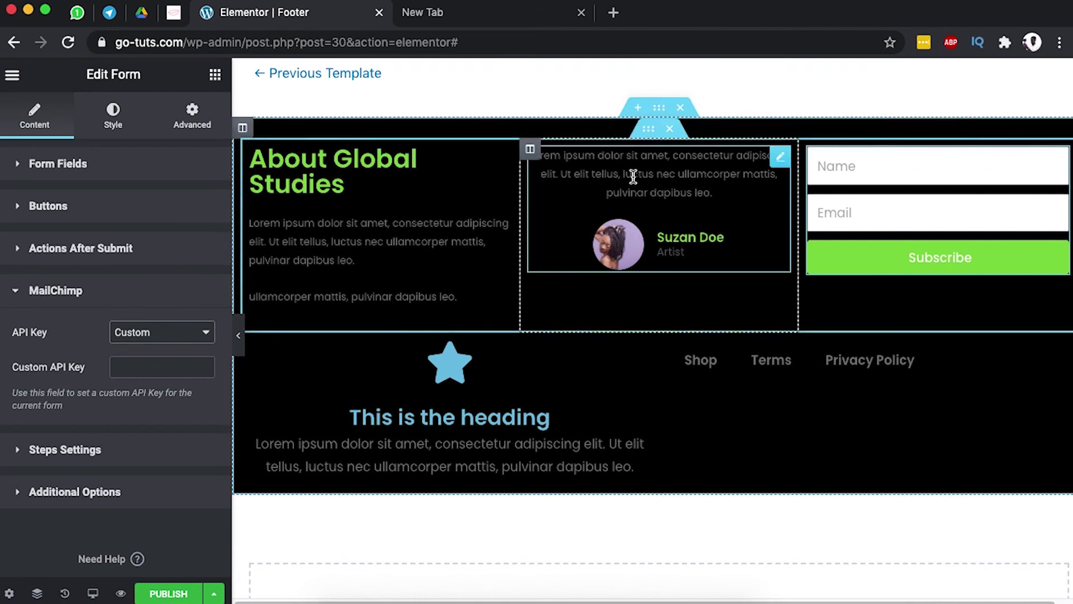
# - Unlink the padding of the three-column inner section and set its top and bottom padding to 30 px
pyautogui.click(650, 130)
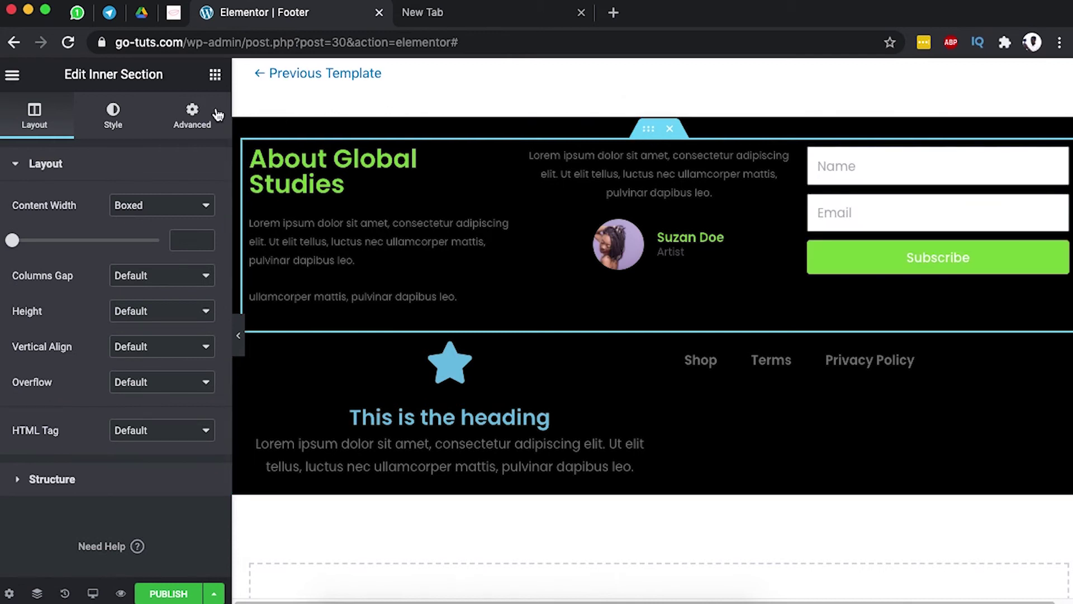
pyautogui.click(190, 119)
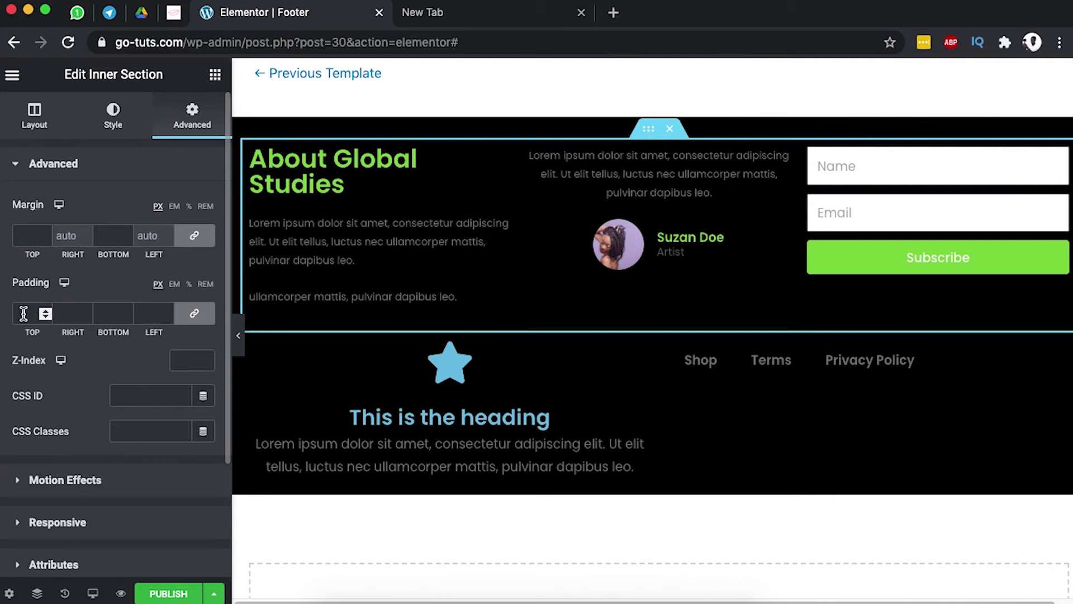
pyautogui.click(204, 317)
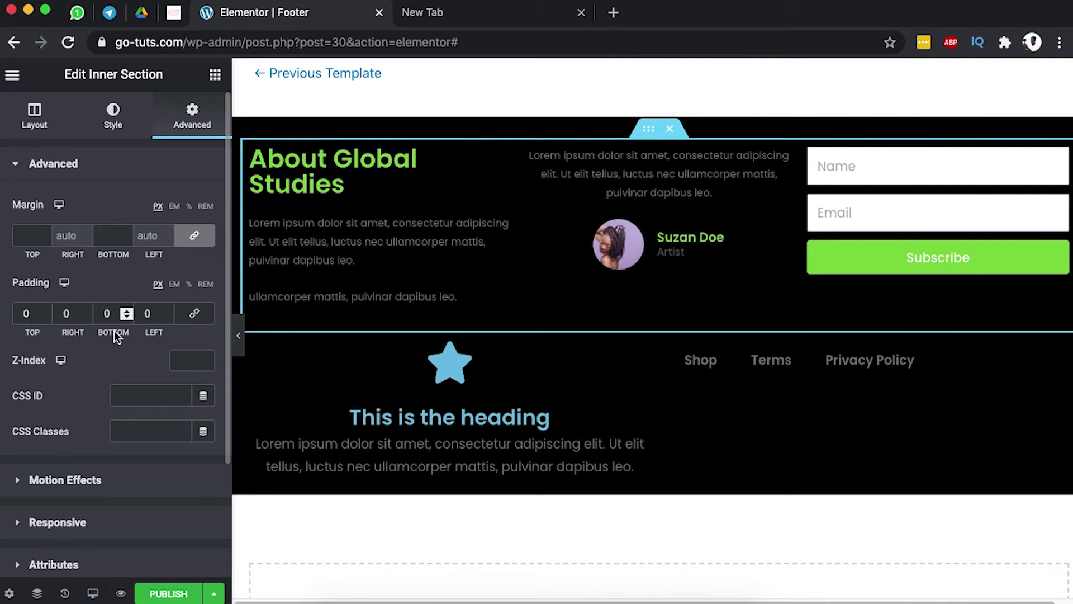
pyautogui.click(28, 313)
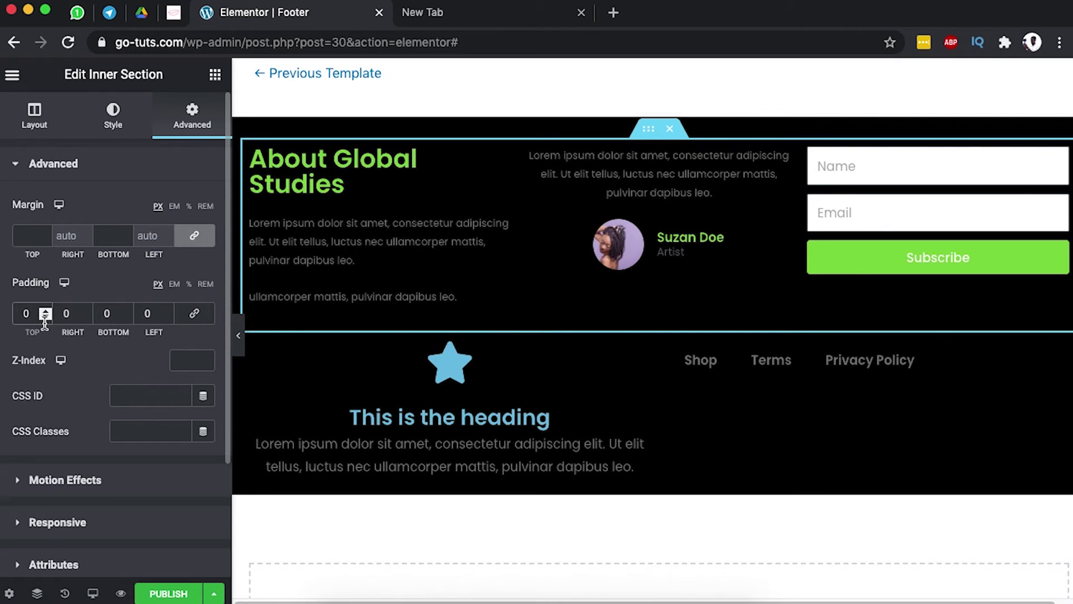
pyautogui.write('2')
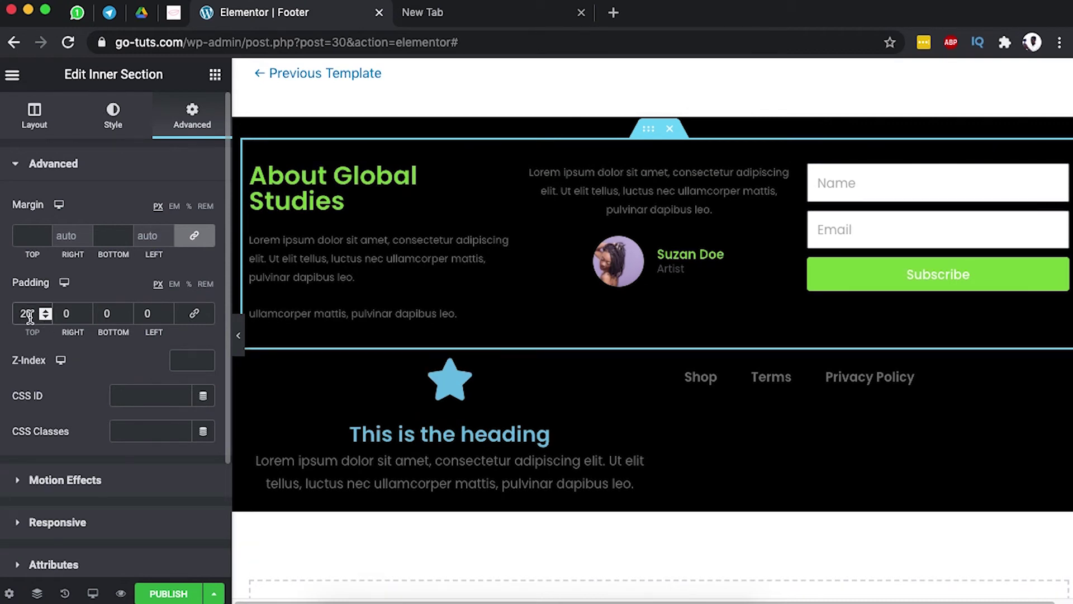
pyautogui.press('BackSpace')
pyautogui.write('3')
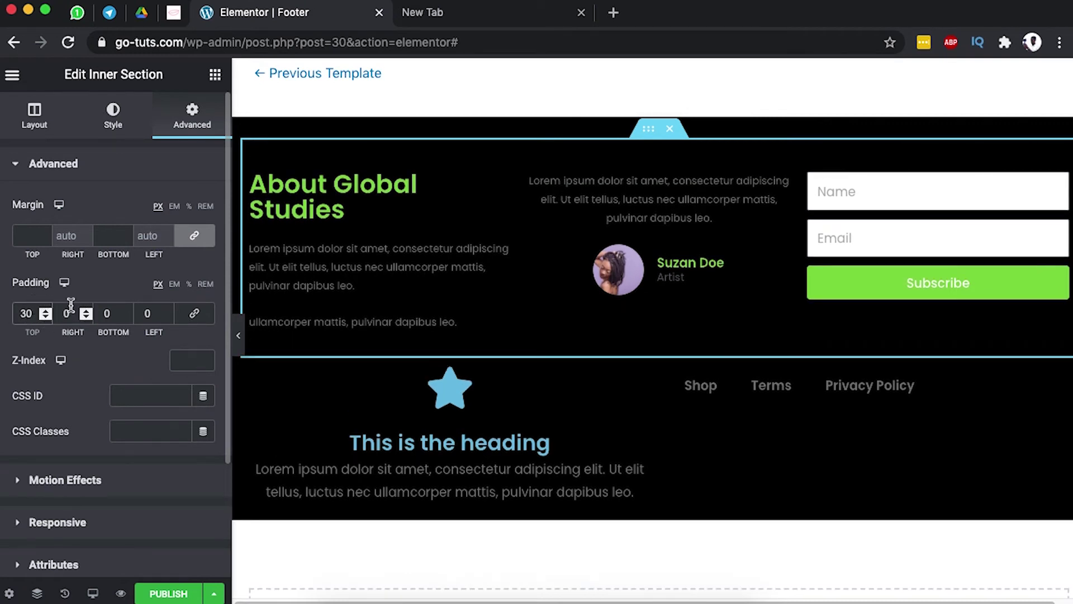
pyautogui.click(104, 313)
pyautogui.write('3')
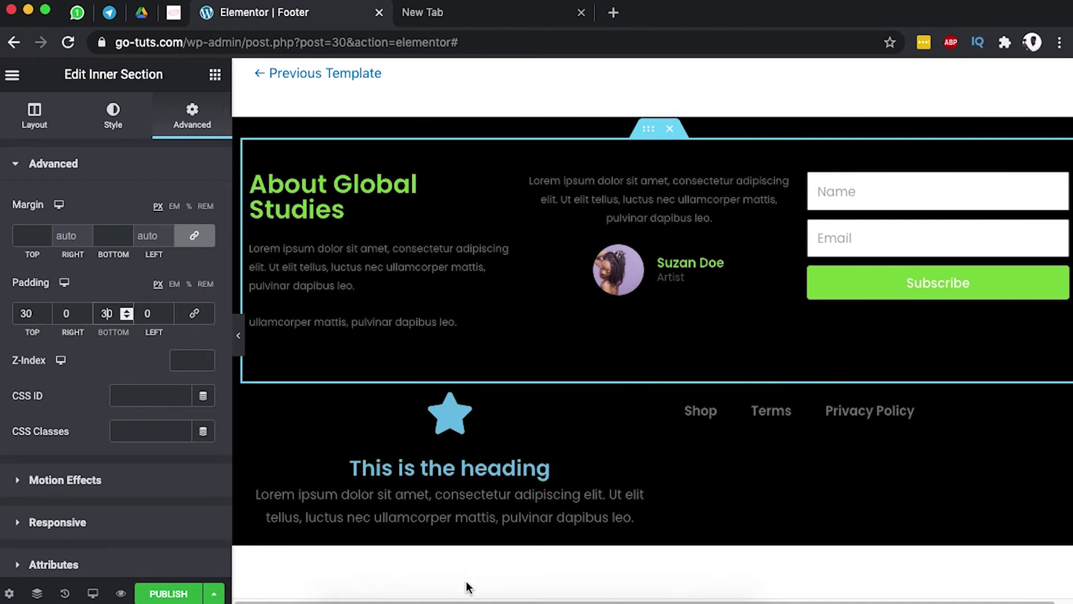
# - Replace the star in the icon box below the three columns with the outlined Copyright icon from the icon library
pyautogui.scroll(-5, 569, 472)
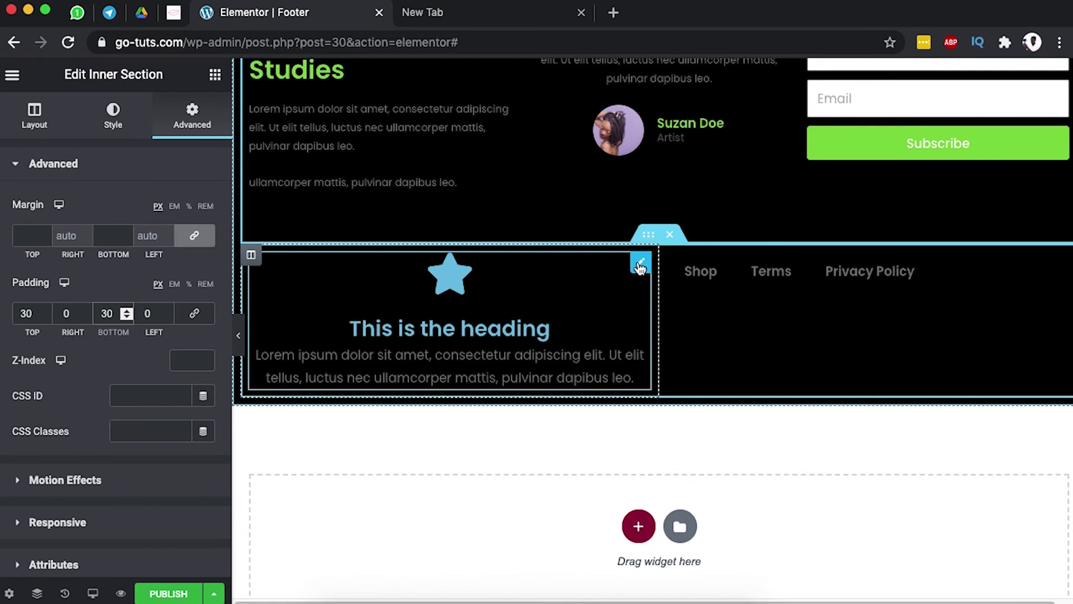
pyautogui.click(639, 265)
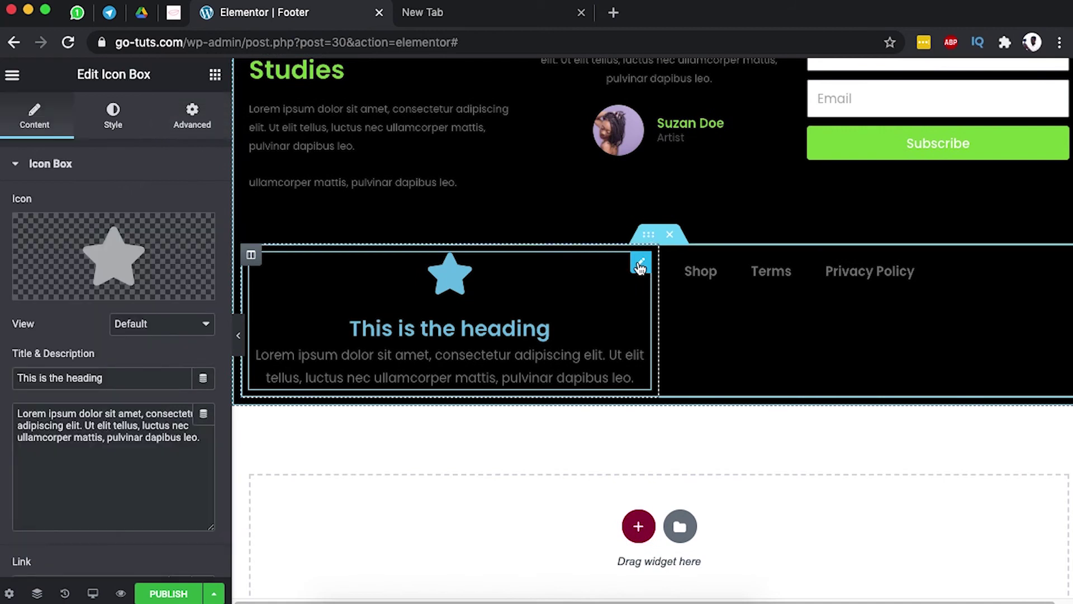
pyautogui.click(69, 244)
pyautogui.click(578, 136)
pyautogui.write('cop')
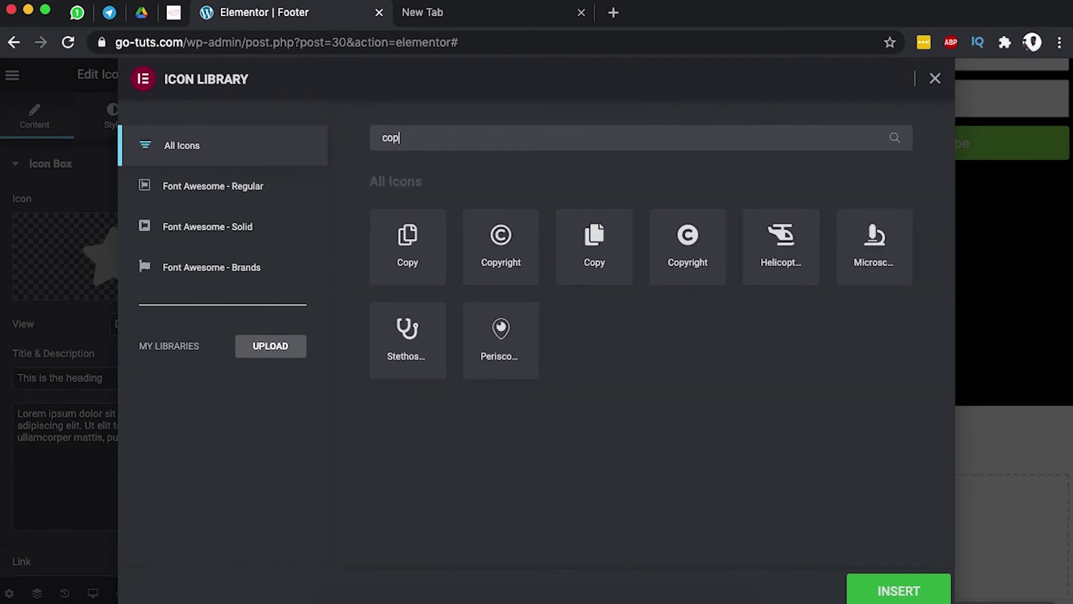
pyautogui.click(506, 247)
pyautogui.click(884, 589)
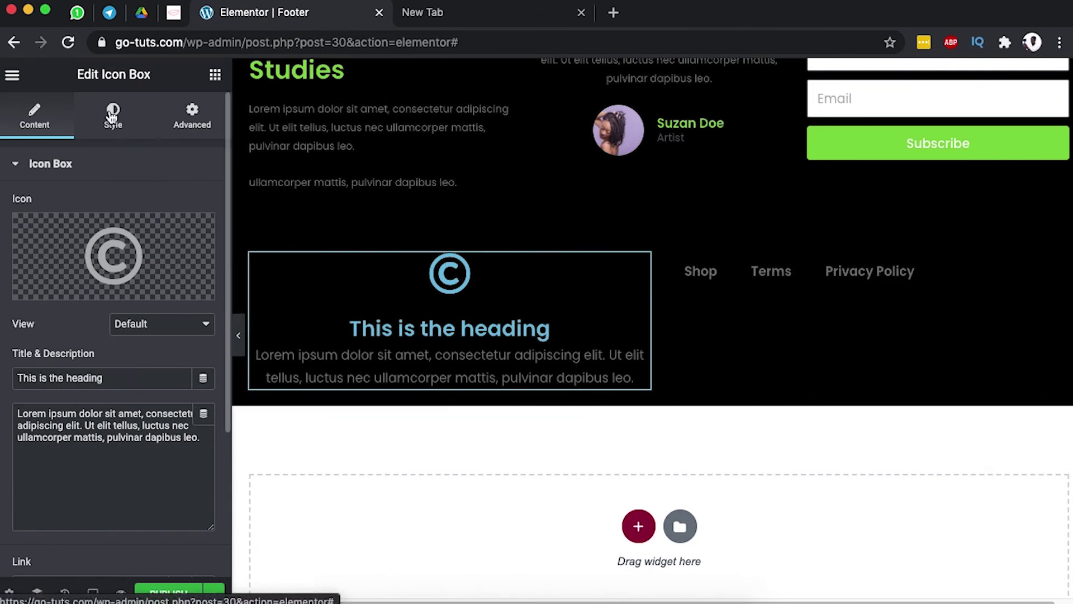
# - Replace the copyright icon box's title with "Global Studies Inc 2020"
pyautogui.moveTo(112, 377); pyautogui.dragTo(1, 380)
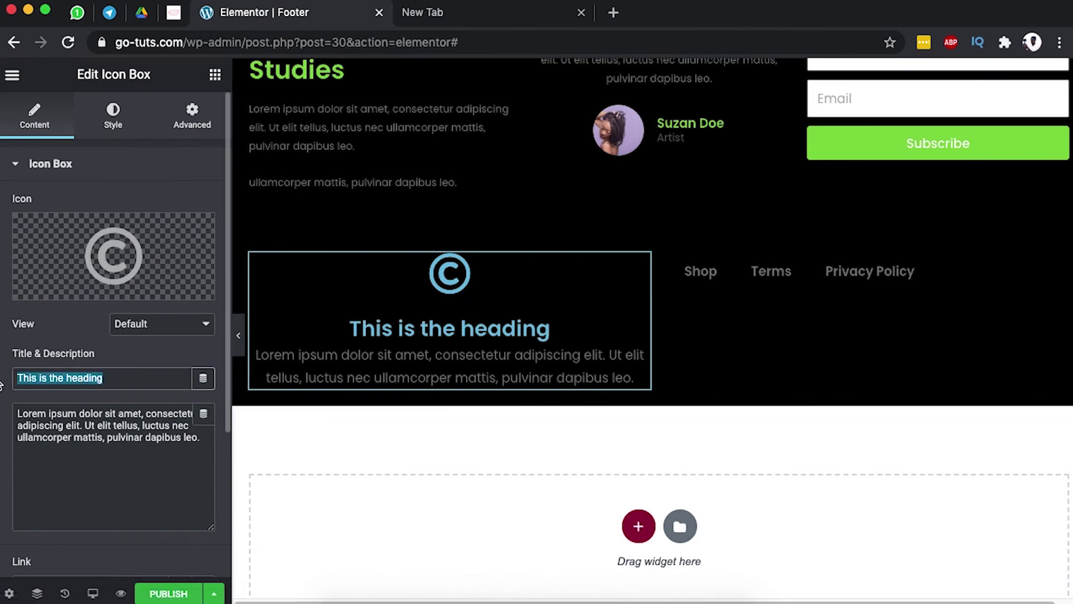
pyautogui.write('Global Su')
pyautogui.press('BackSpace')
pyautogui.write('tu')
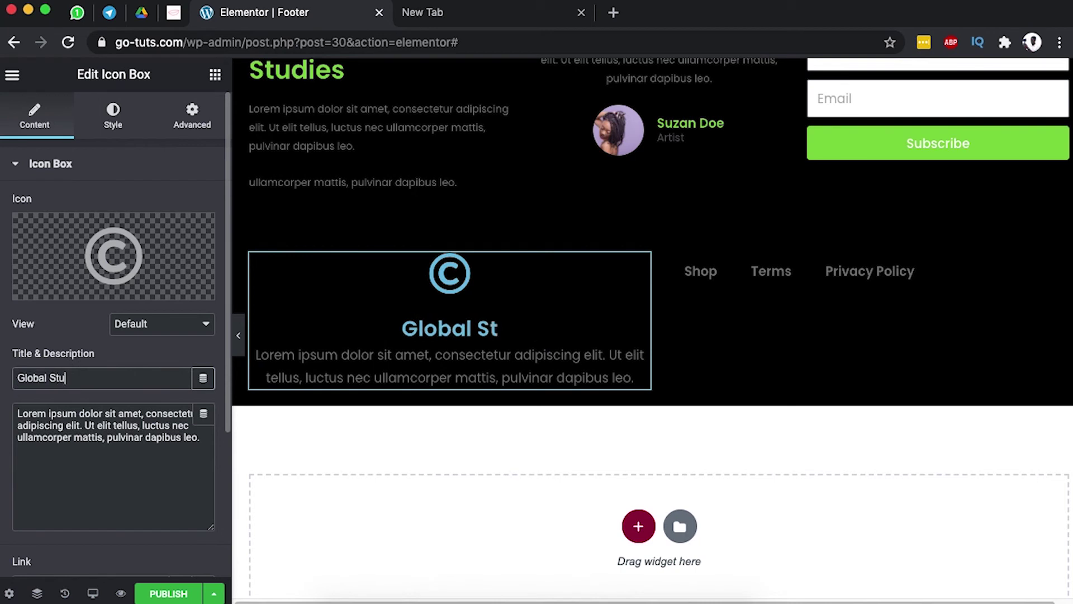
pyautogui.write('dies Inc 2020')
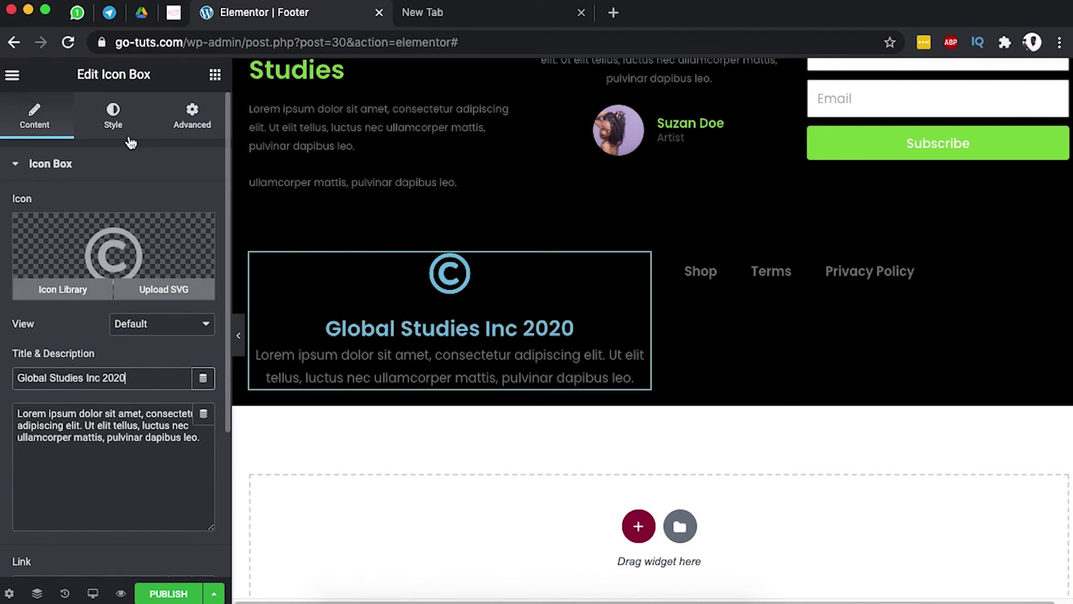
# - Set the copyright icon's primary color to #81d742 and reduce the icon's size
pyautogui.click(113, 117)
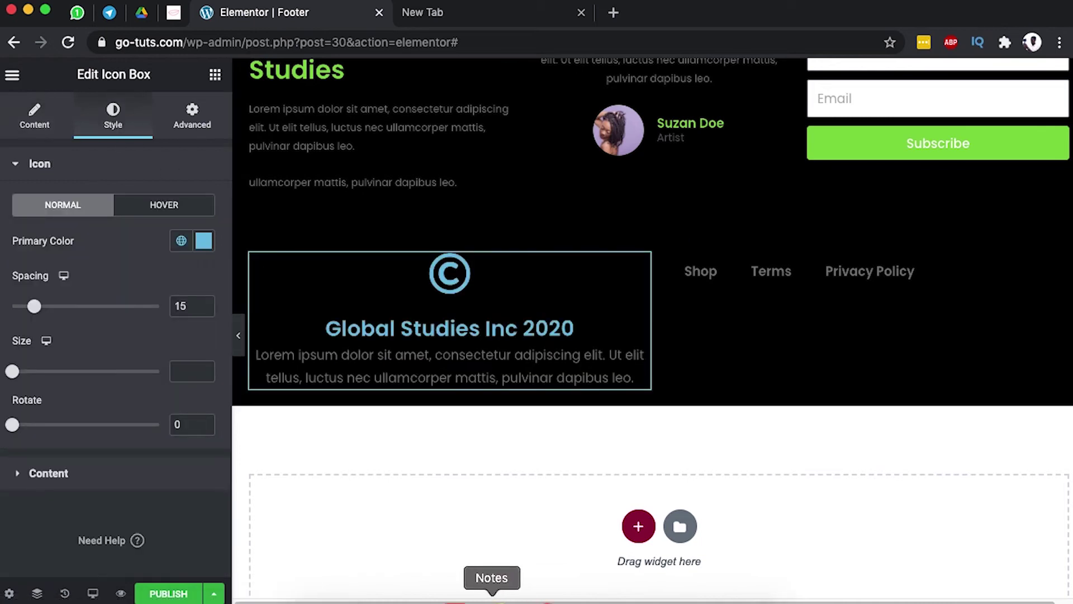
pyautogui.click(203, 240)
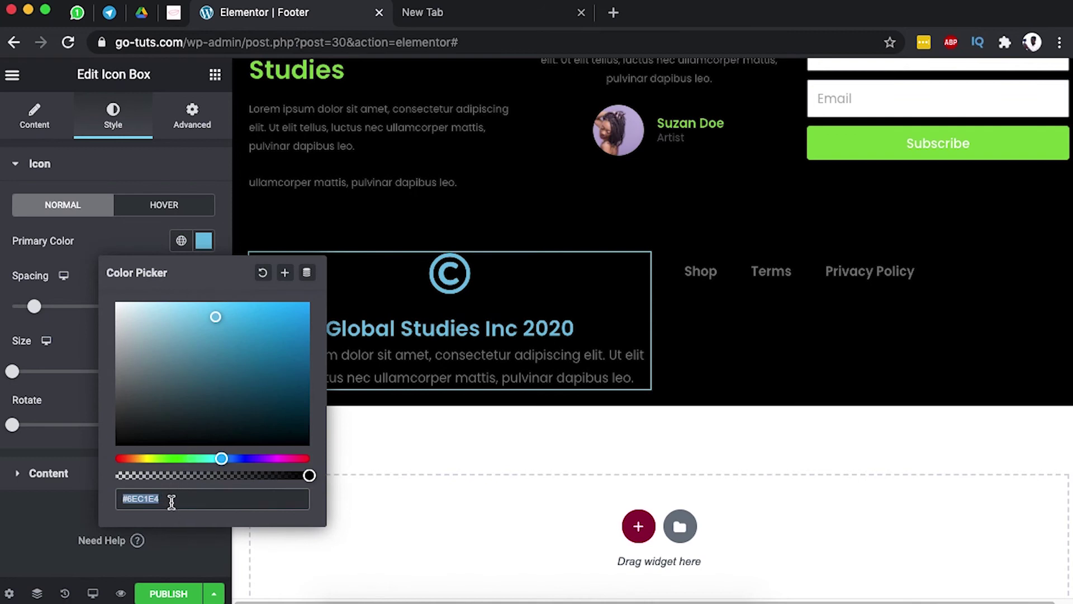
pyautogui.hotkey('ctrl', 'v')
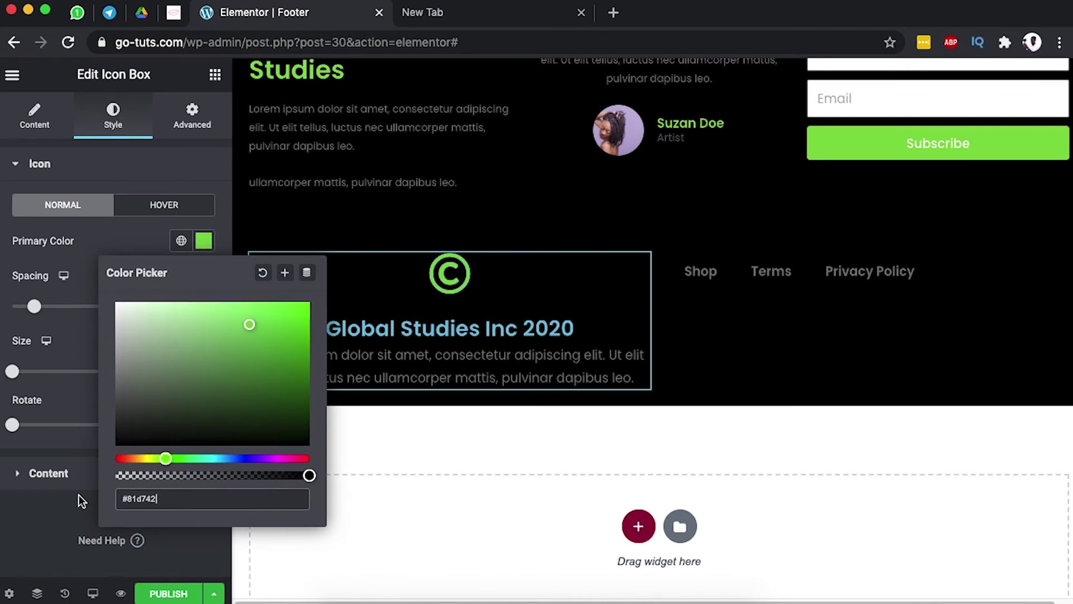
pyautogui.click(78, 494)
pyautogui.moveTo(12, 372)
pyautogui.mouseDown()
pyautogui.moveTo(41, 371)
pyautogui.moveTo(22, 372)
pyautogui.mouseUp()
# - Set the icon position of the copyright box to Left so the icon sits beside the title
pyautogui.click(33, 125)
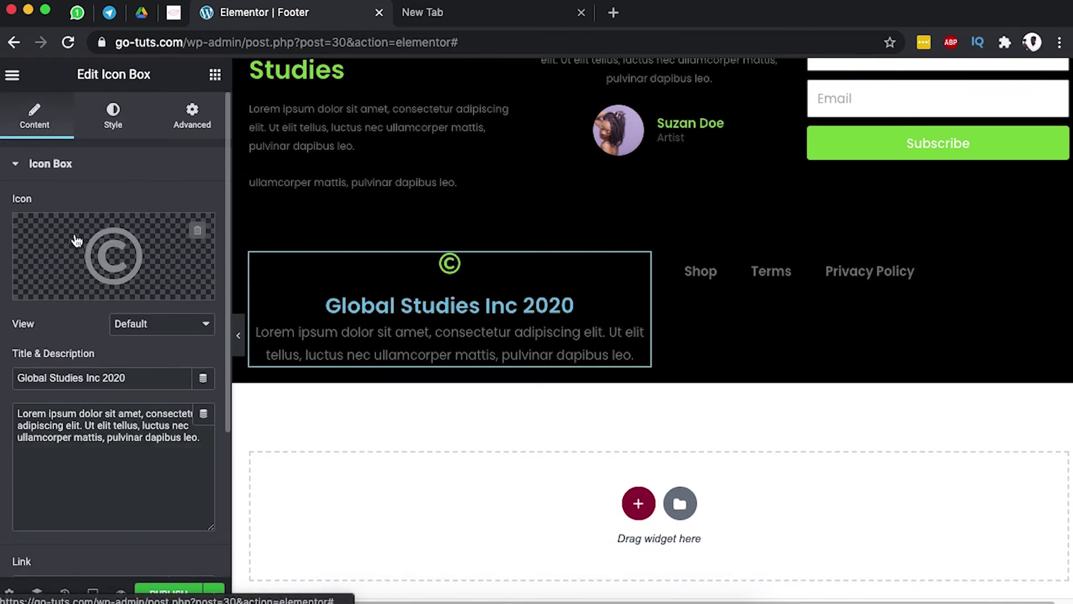
pyautogui.scroll(-3, 150, 358)
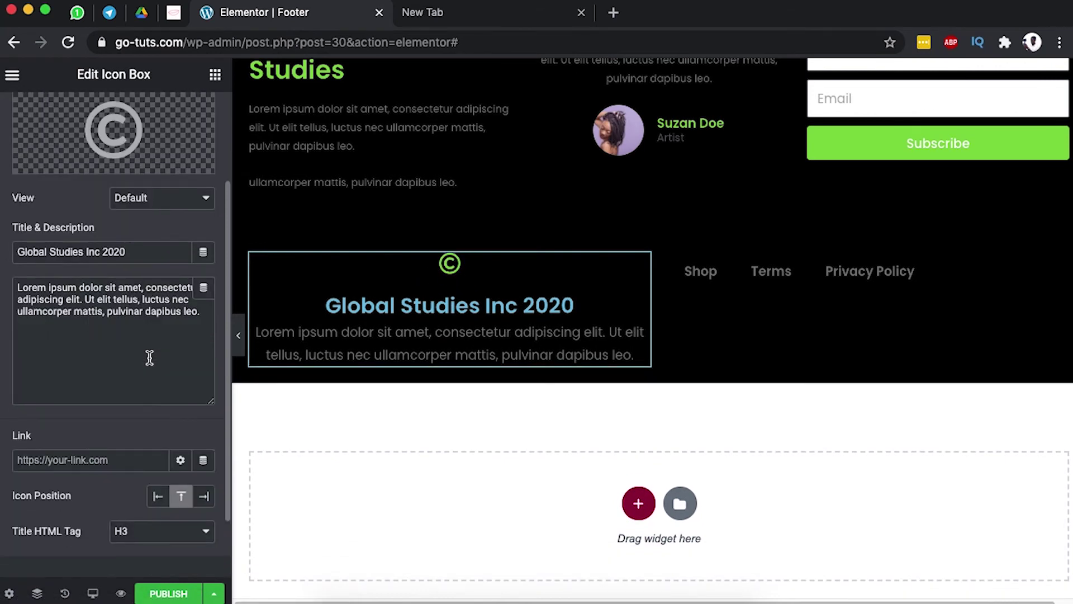
pyautogui.click(159, 499)
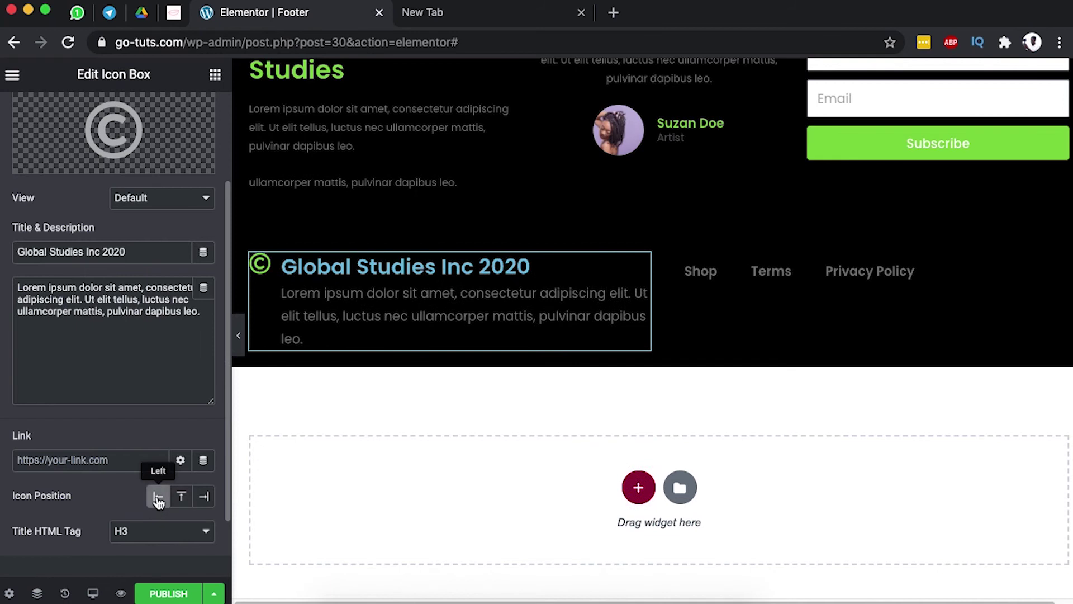
# - Set the copyright icon's spacing to 8 and its size to 16
pyautogui.scroll(5, 159, 501)
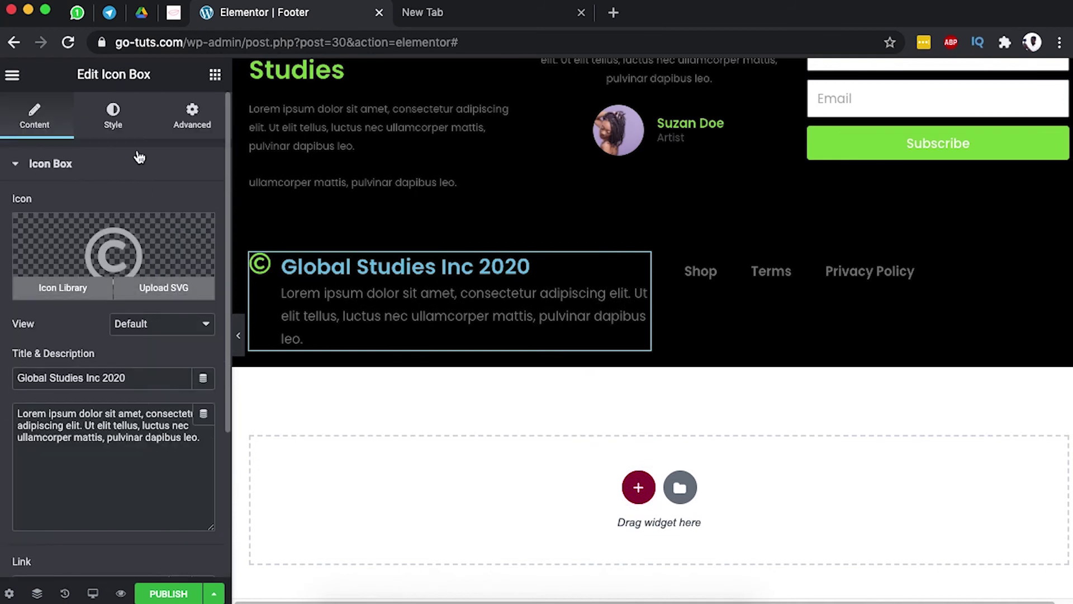
pyautogui.click(113, 123)
pyautogui.moveTo(30, 306); pyautogui.dragTo(28, 307)
pyautogui.moveTo(23, 375)
pyautogui.mouseDown()
pyautogui.moveTo(41, 367)
pyautogui.moveTo(19, 363)
pyautogui.mouseUp()
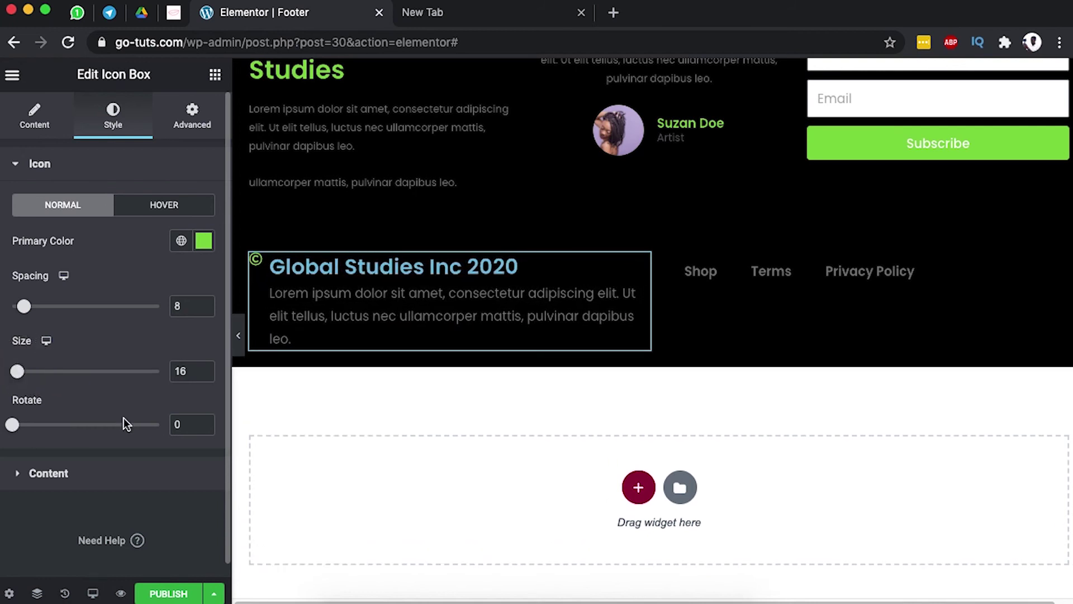
# - Change the title color of the copyright icon box to white
pyautogui.click(76, 475)
pyautogui.scroll(-3, 95, 436)
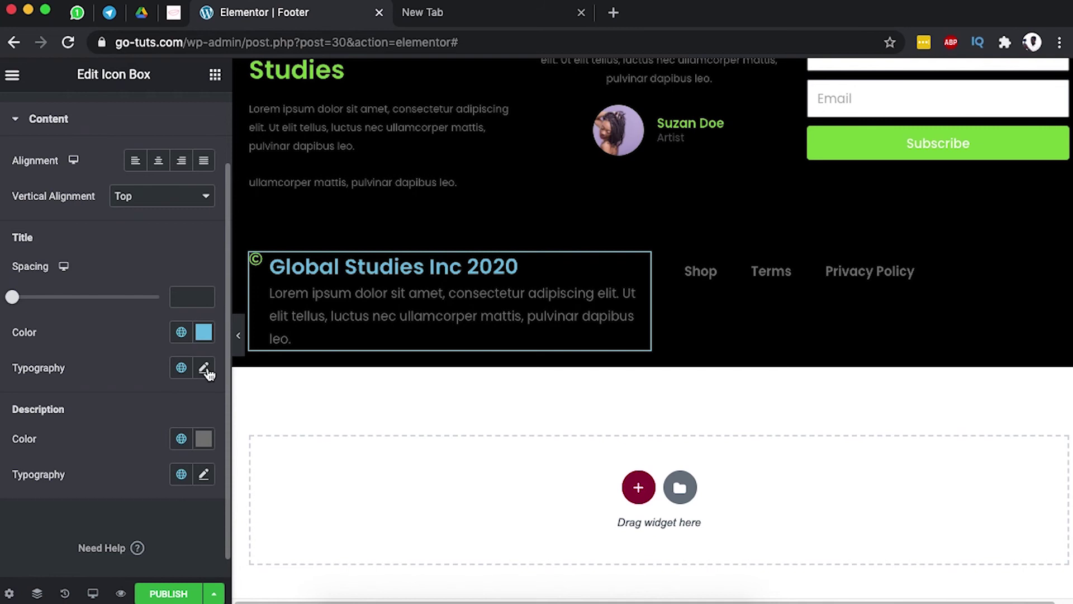
pyautogui.click(204, 333)
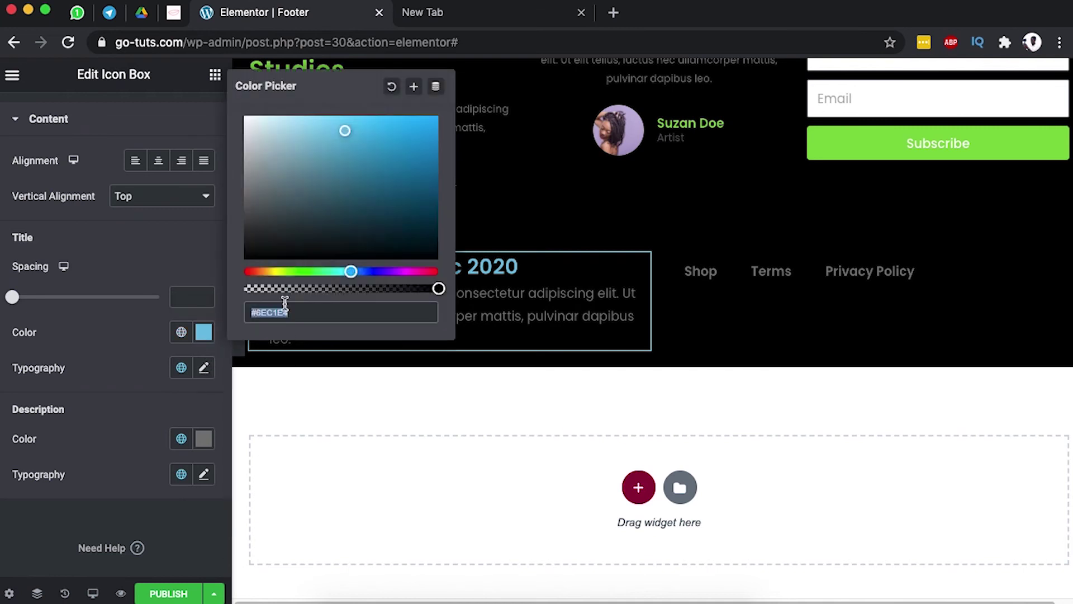
pyautogui.moveTo(342, 137)
pyautogui.mouseDown()
pyautogui.moveTo(254, 105)
pyautogui.moveTo(213, 108)
pyautogui.mouseUp()
pyautogui.click(129, 361)
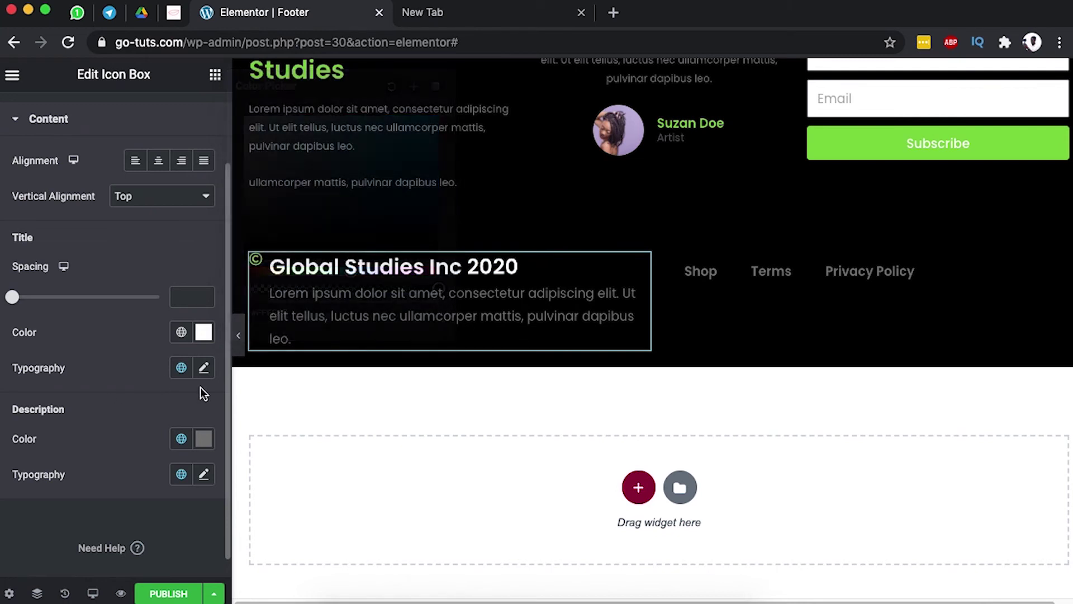
# - Set the typography size of the copyright icon box's title to 12 px
pyautogui.click(205, 369)
pyautogui.click(92, 363)
pyautogui.scroll(-1, 109, 366)
pyautogui.click(203, 365)
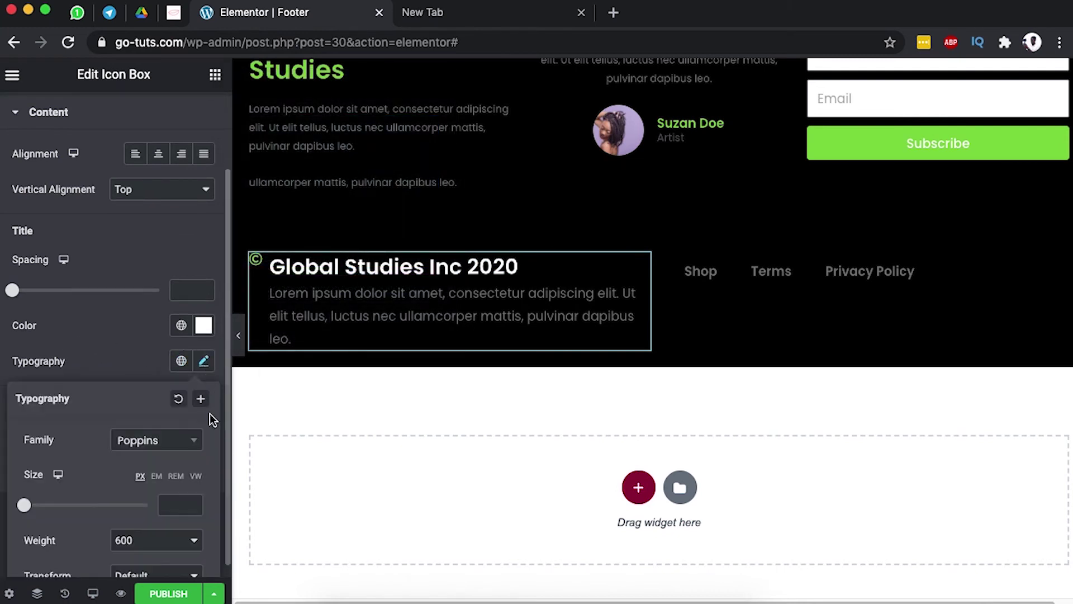
pyautogui.moveTo(25, 505); pyautogui.dragTo(33, 506)
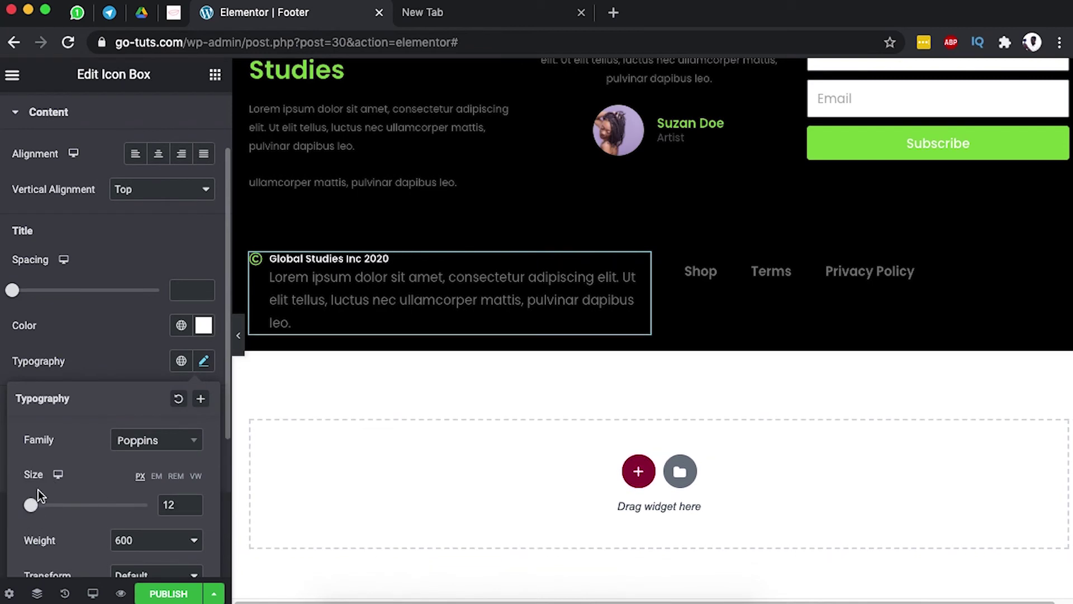
pyautogui.click(127, 257)
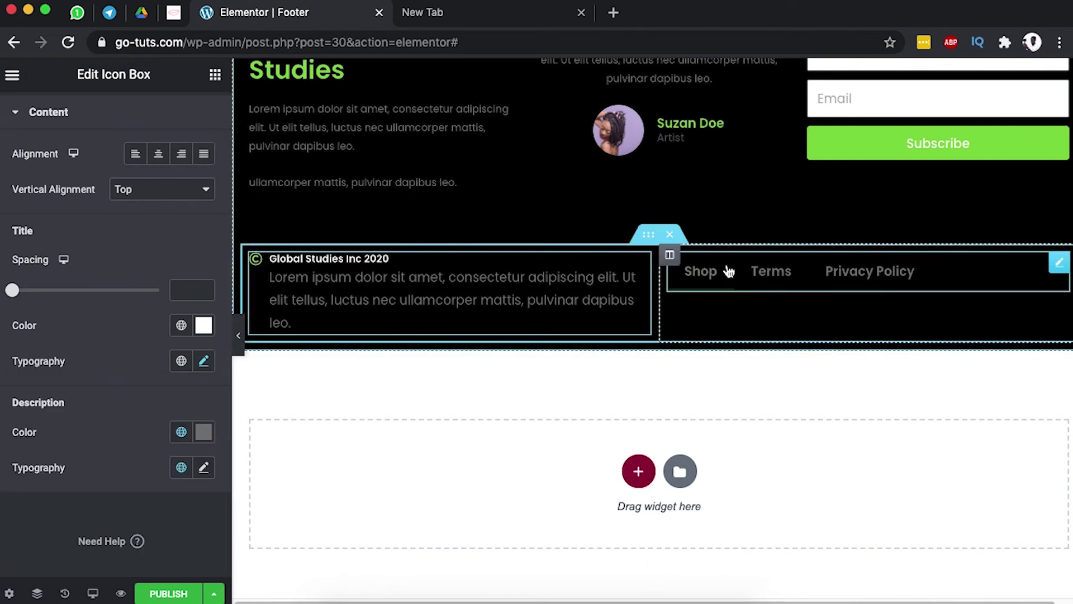
# - Delete the Lorem ipsum description from the copyright icon box, leaving only its title
pyautogui.scroll(-1, 151, 466)
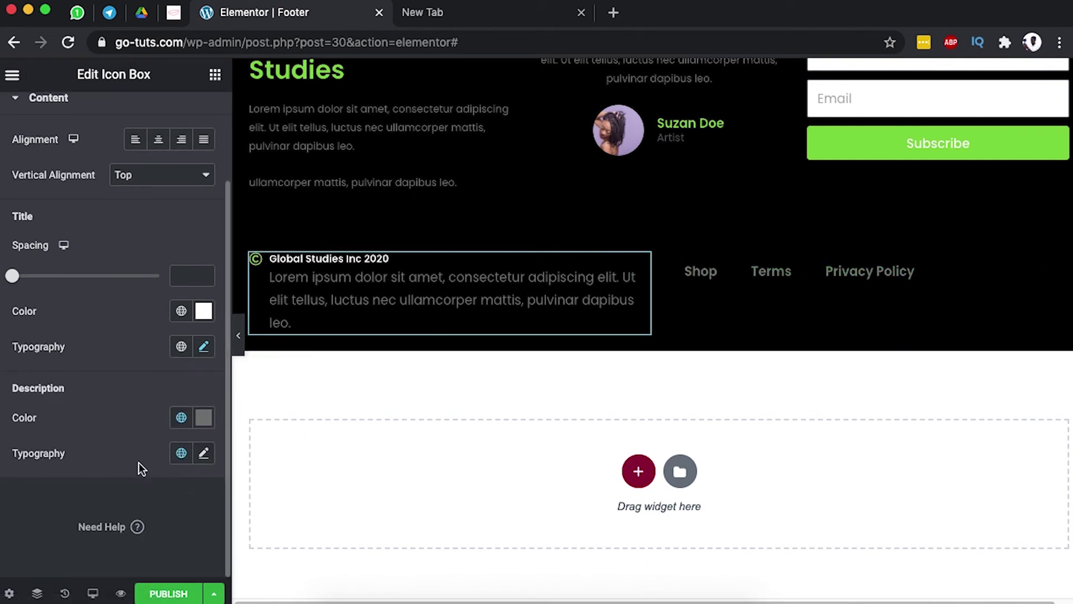
pyautogui.scroll(2, 139, 453)
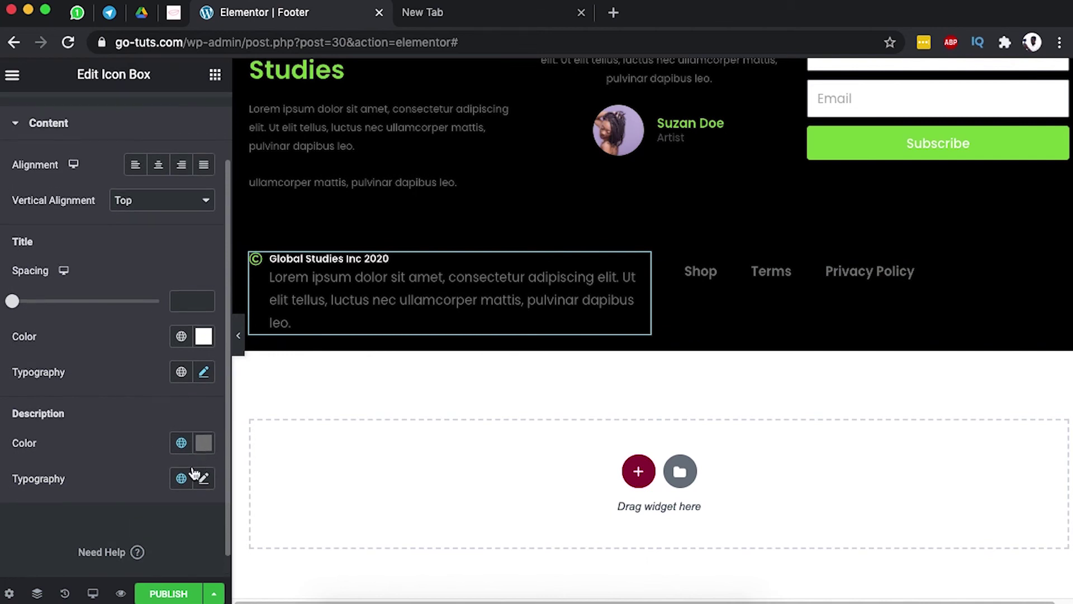
pyautogui.scroll(2, 192, 465)
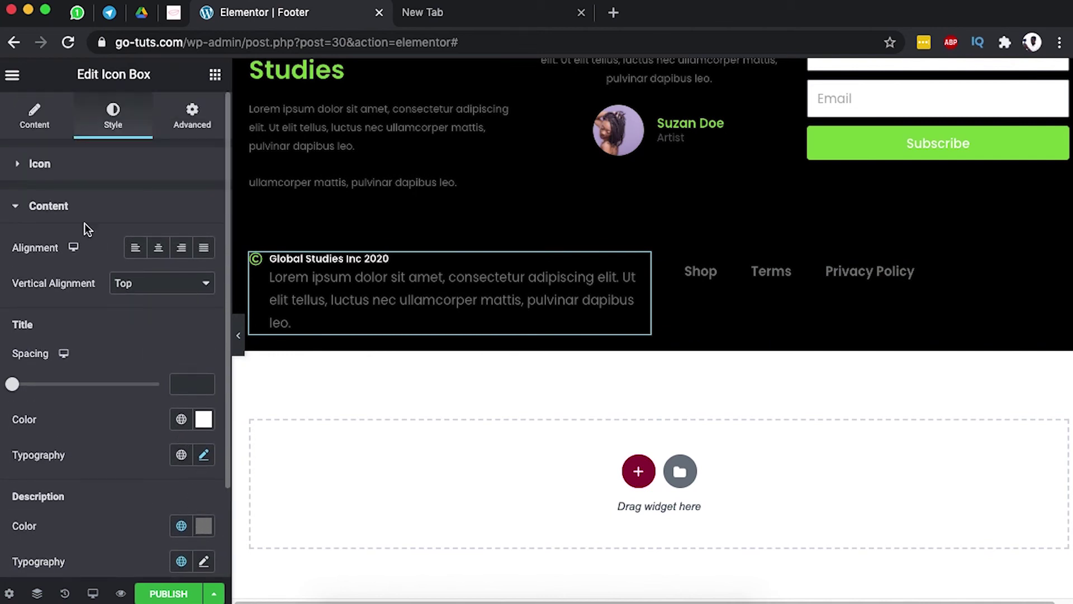
pyautogui.click(26, 126)
pyautogui.scroll(-1, 134, 336)
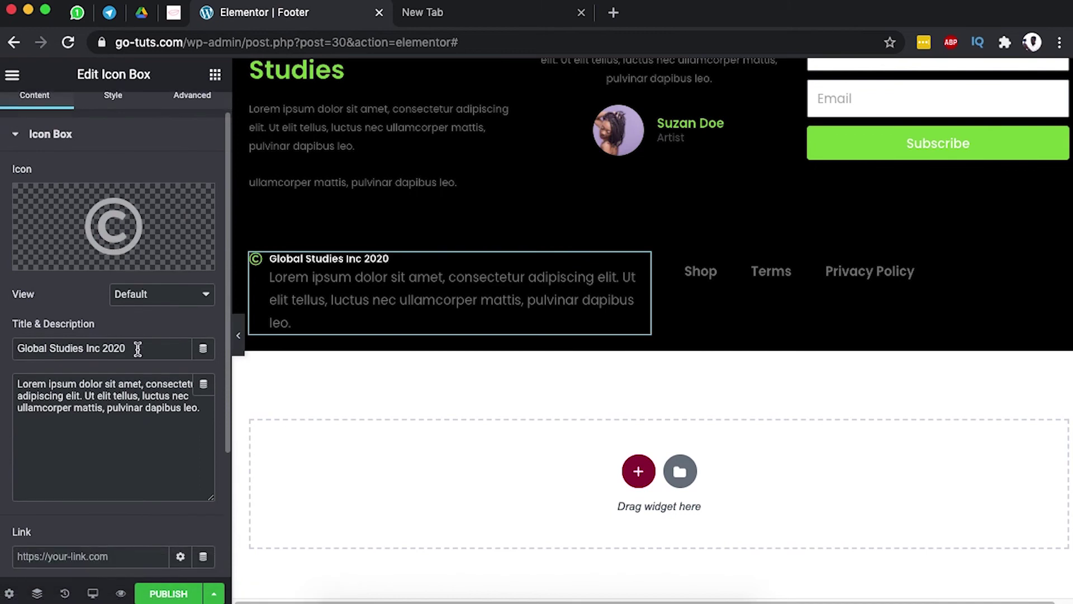
pyautogui.tripleClick(138, 410)
pyautogui.press('BackSpace')
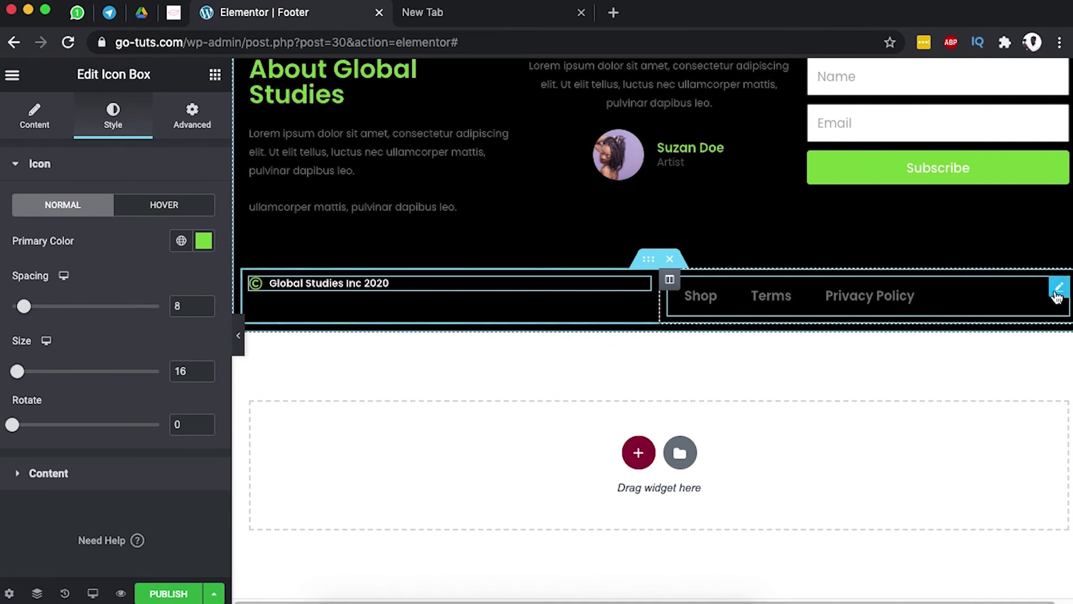
# - Change the normal text color of the footer nav menu to white
pyautogui.click(1058, 289)
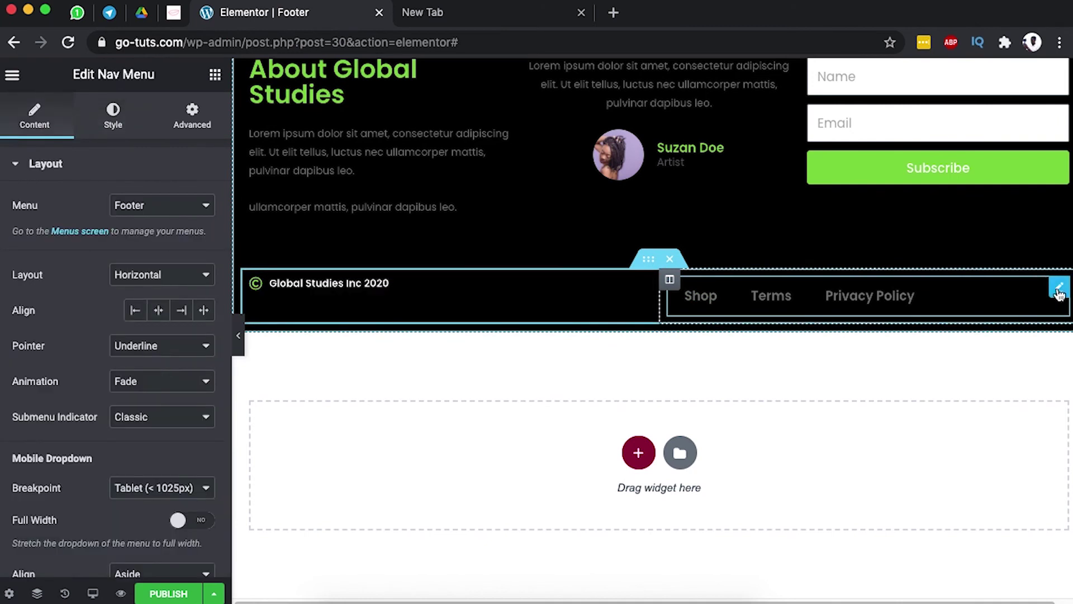
pyautogui.click(113, 114)
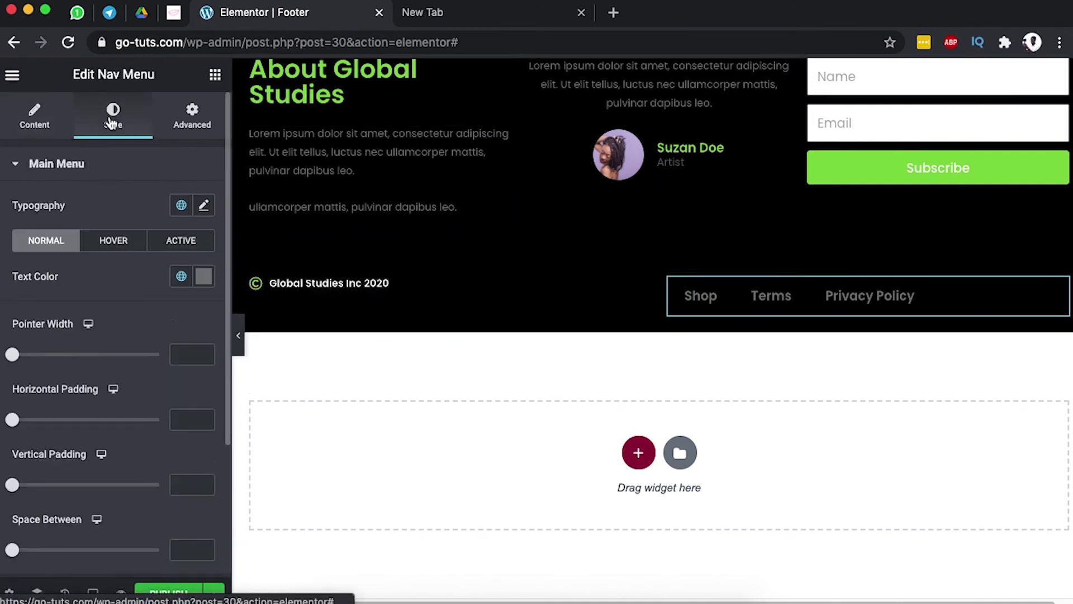
pyautogui.scroll(-1, 174, 276)
pyautogui.click(203, 210)
pyautogui.click(44, 259)
pyautogui.click(45, 224)
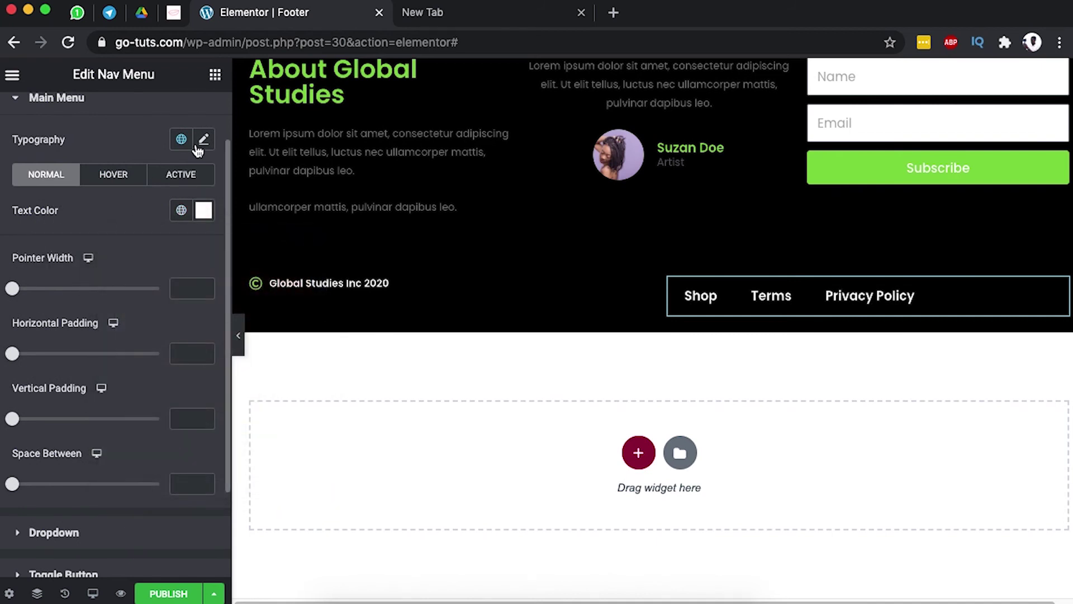
# - Set the typography size of the footer nav menu to 12 px
pyautogui.click(203, 139)
pyautogui.click(172, 279)
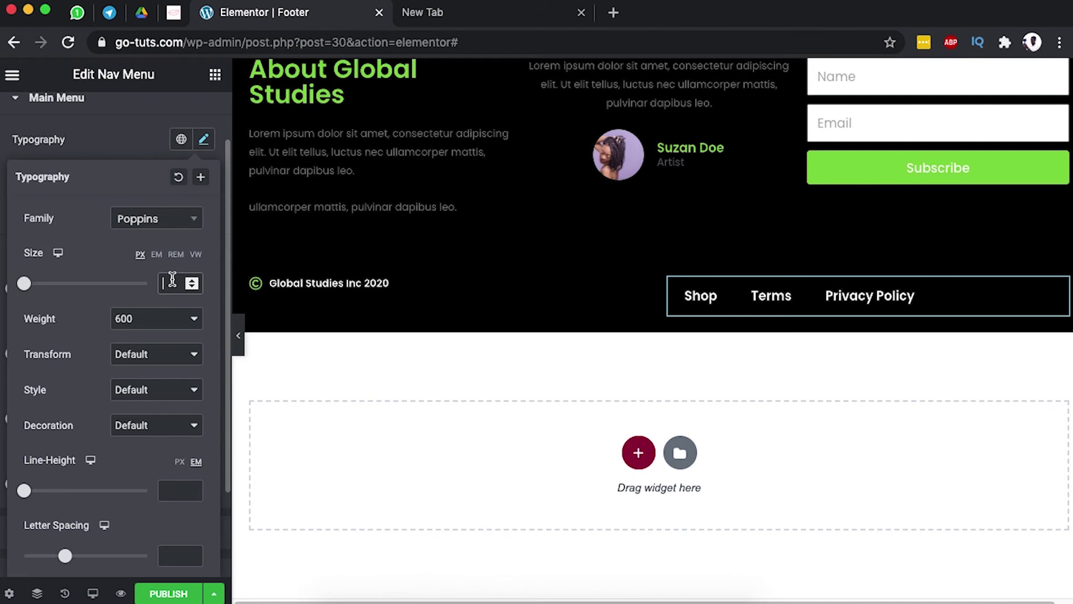
pyautogui.write('12')
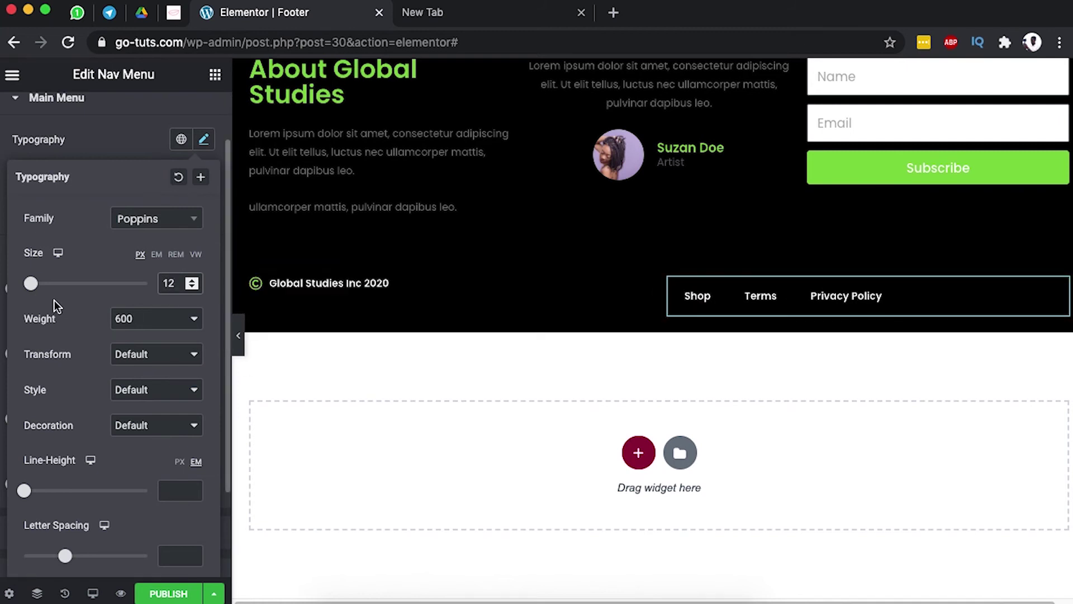
pyautogui.click(204, 141)
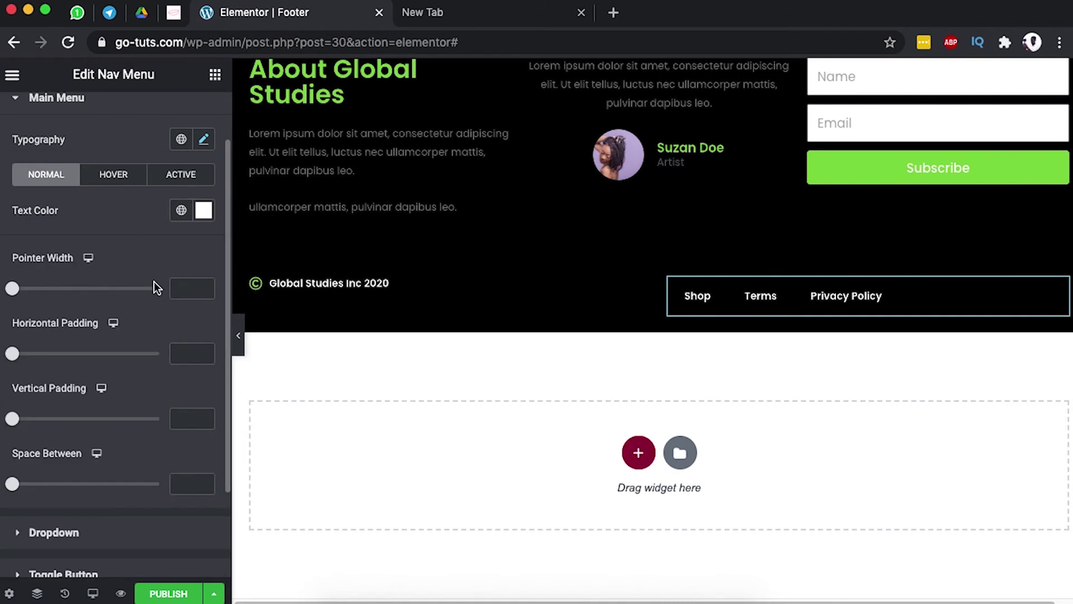
# - Preview the footer at tablet and mobile sizes to check the nav menu, and return to the desktop view
pyautogui.scroll(-3, 149, 283)
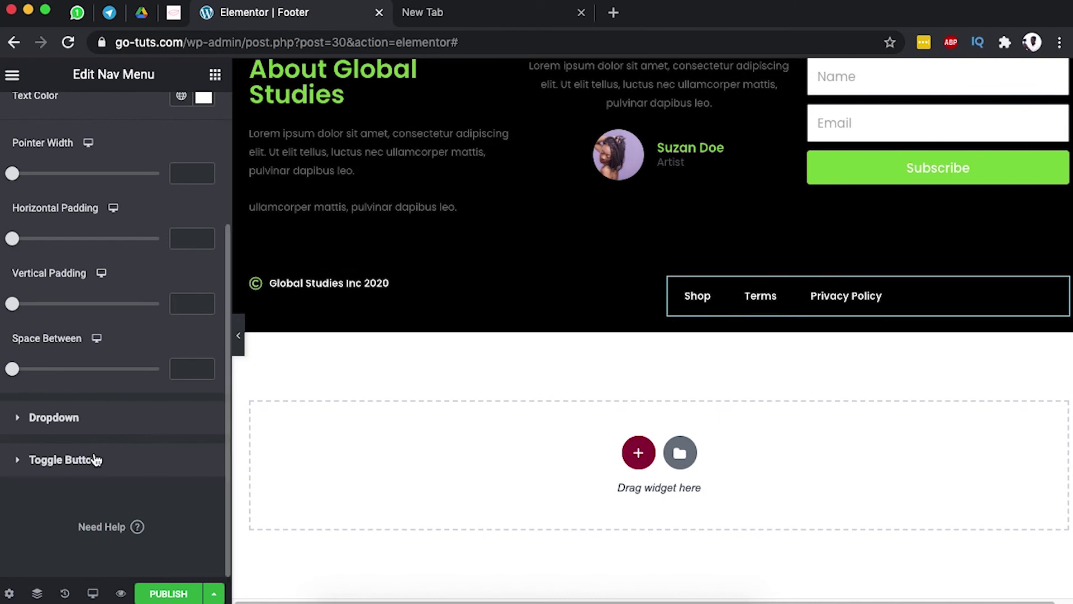
pyautogui.click(93, 593)
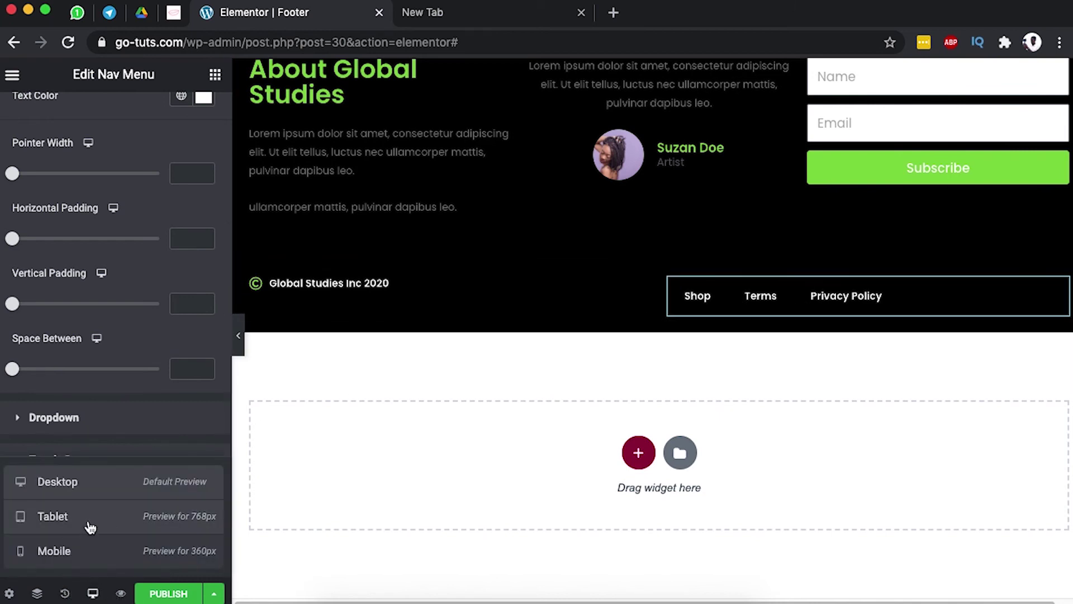
pyautogui.click(89, 527)
pyautogui.scroll(-5, 696, 492)
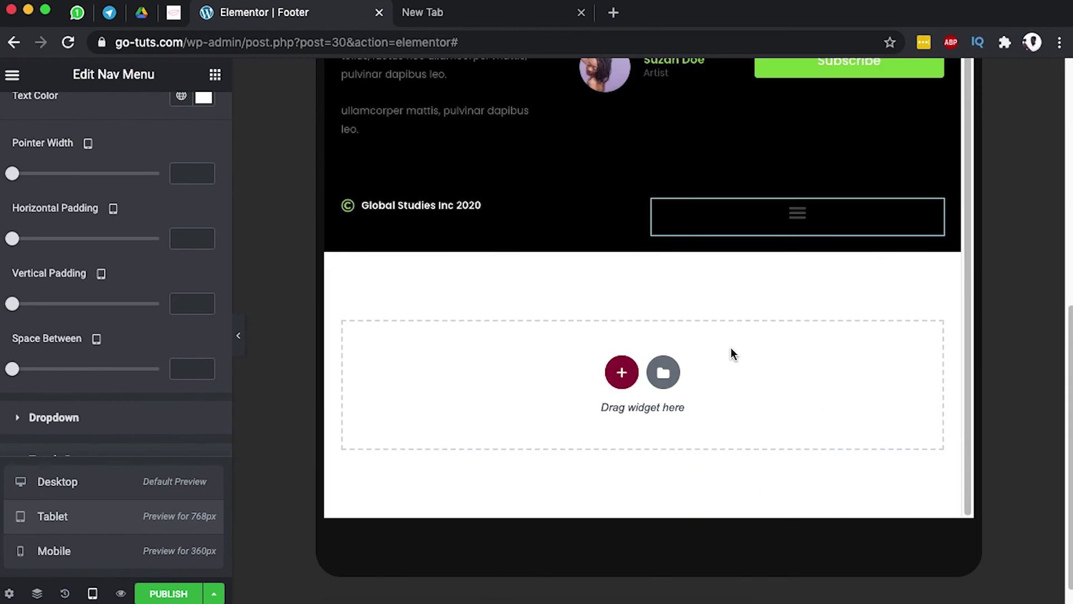
pyautogui.click(72, 549)
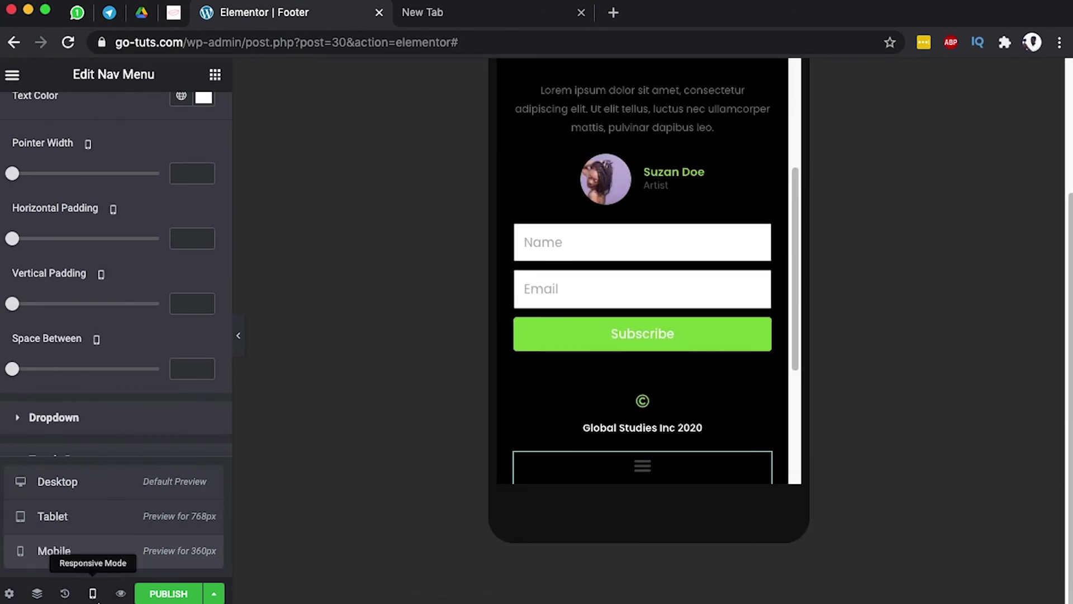
pyautogui.click(91, 484)
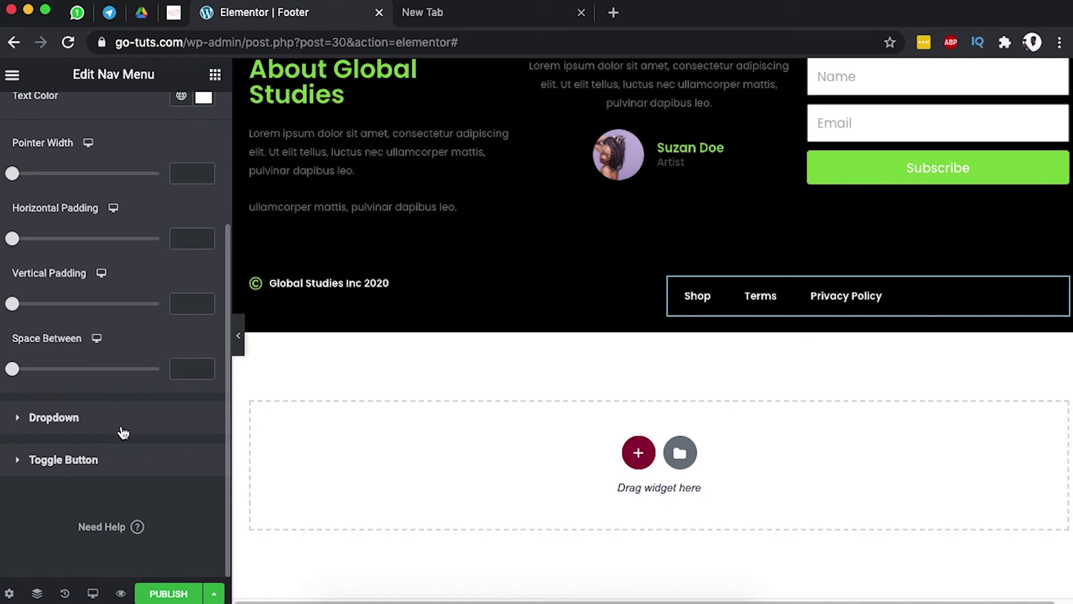
# - Set the mobile dropdown breakpoint of the footer nav menu to None
pyautogui.click(57, 460)
pyautogui.click(34, 114)
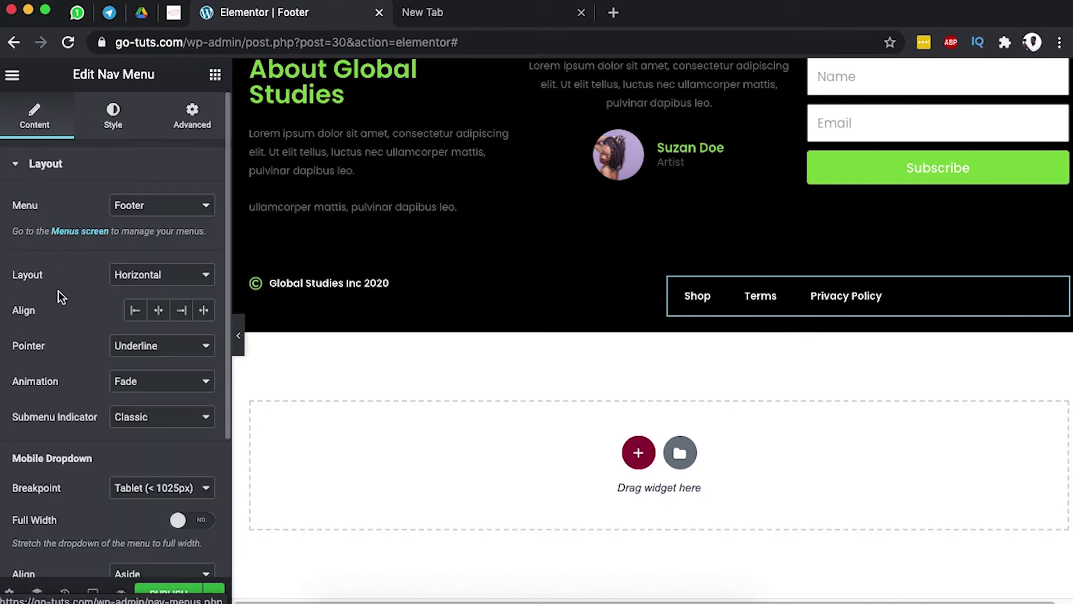
pyautogui.scroll(-4, 56, 96)
pyautogui.scroll(-1, 39, 351)
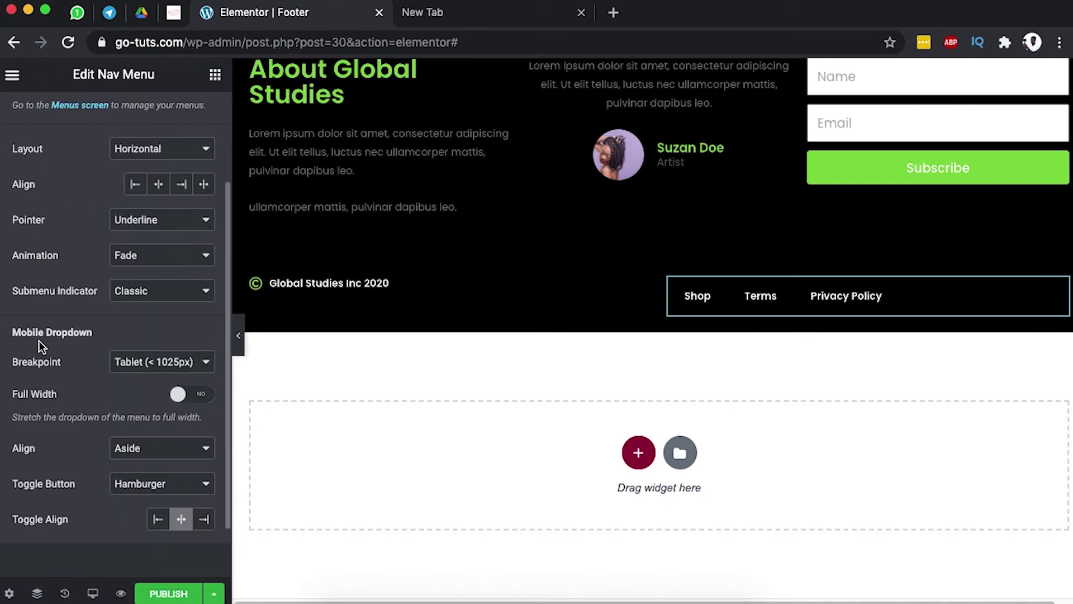
pyautogui.click(161, 362)
pyautogui.click(148, 375)
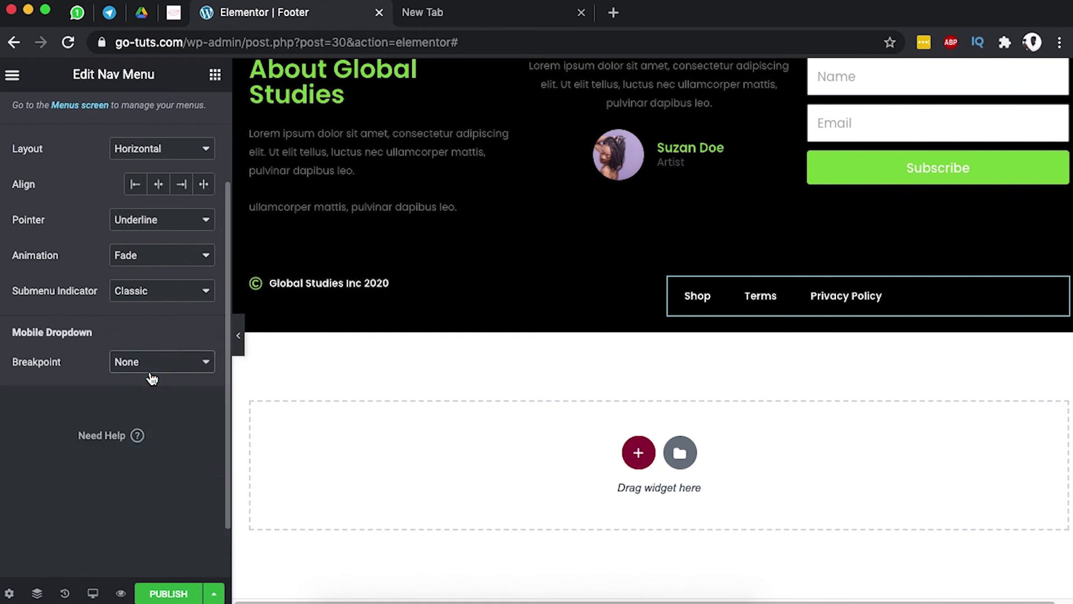
# - Preview the footer at mobile and tablet sizes to check how the nav menu lays out, and return to the desktop view
pyautogui.click(92, 592)
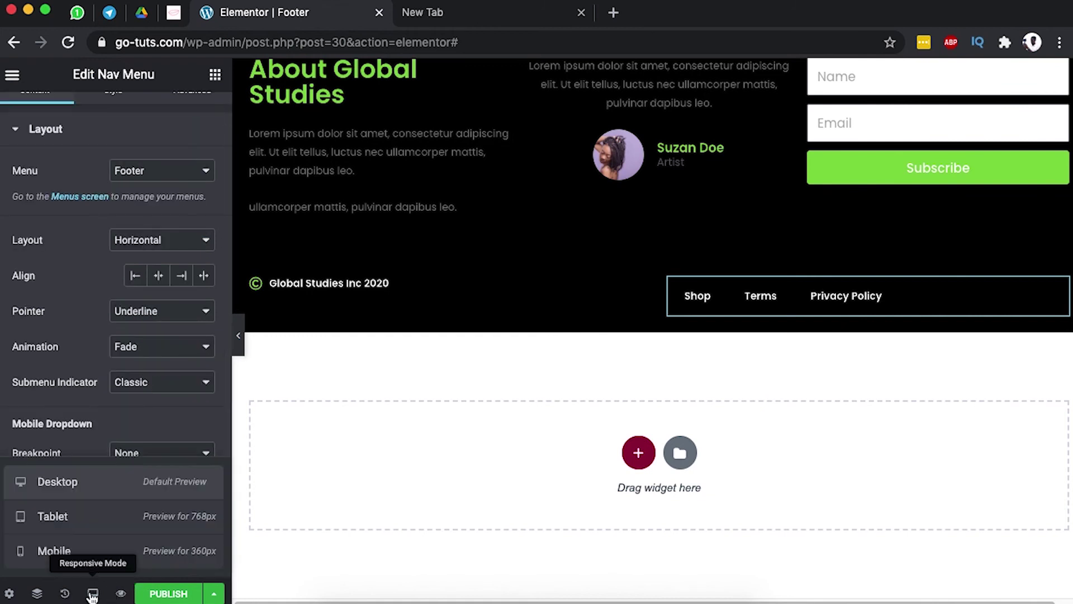
pyautogui.click(54, 550)
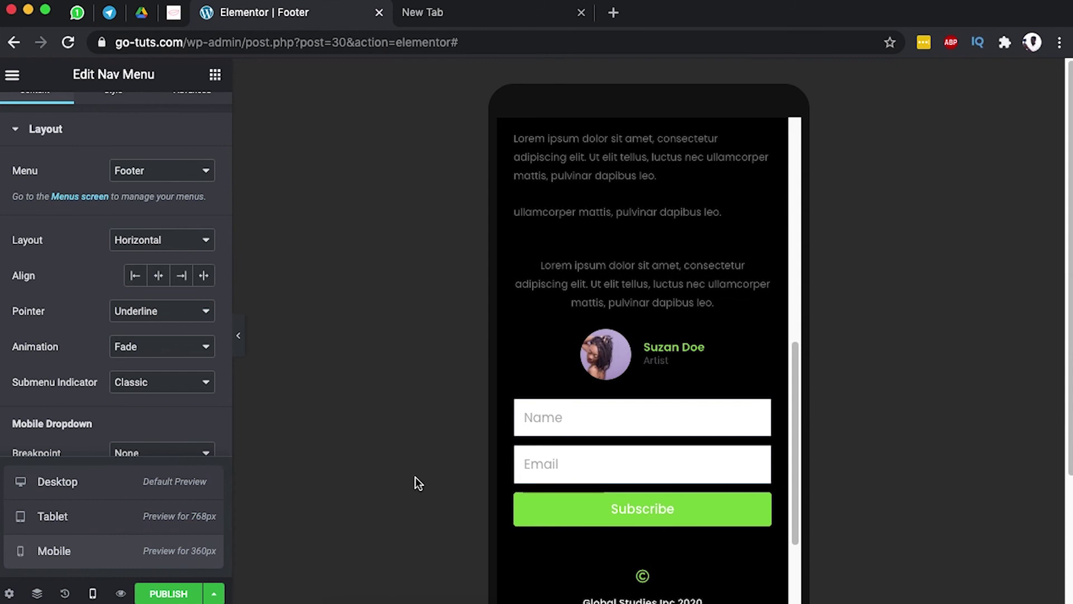
pyautogui.scroll(-4, 568, 475)
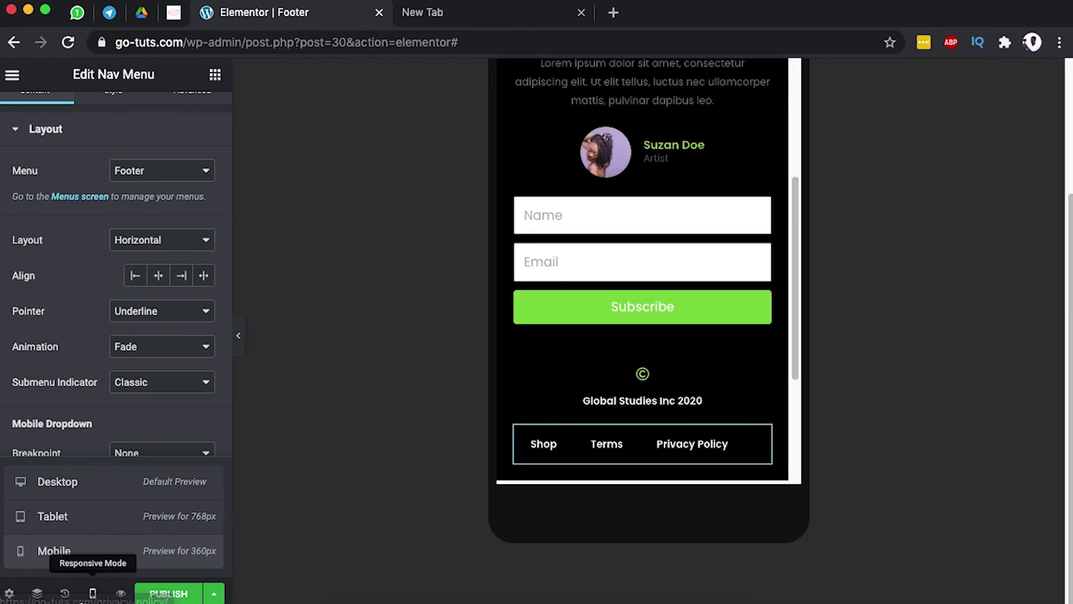
pyautogui.click(96, 522)
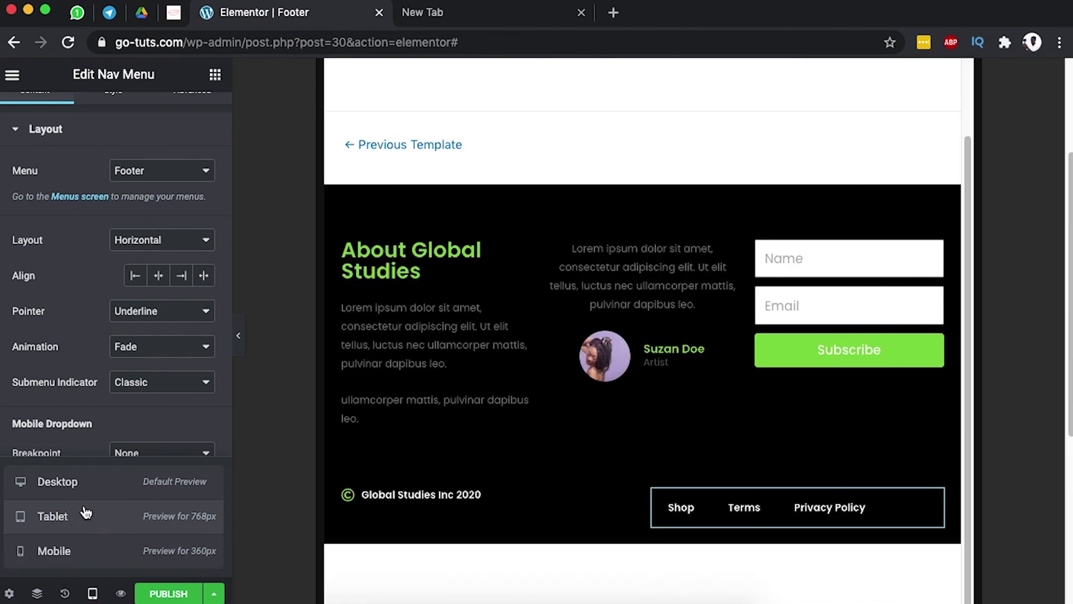
pyautogui.click(161, 505)
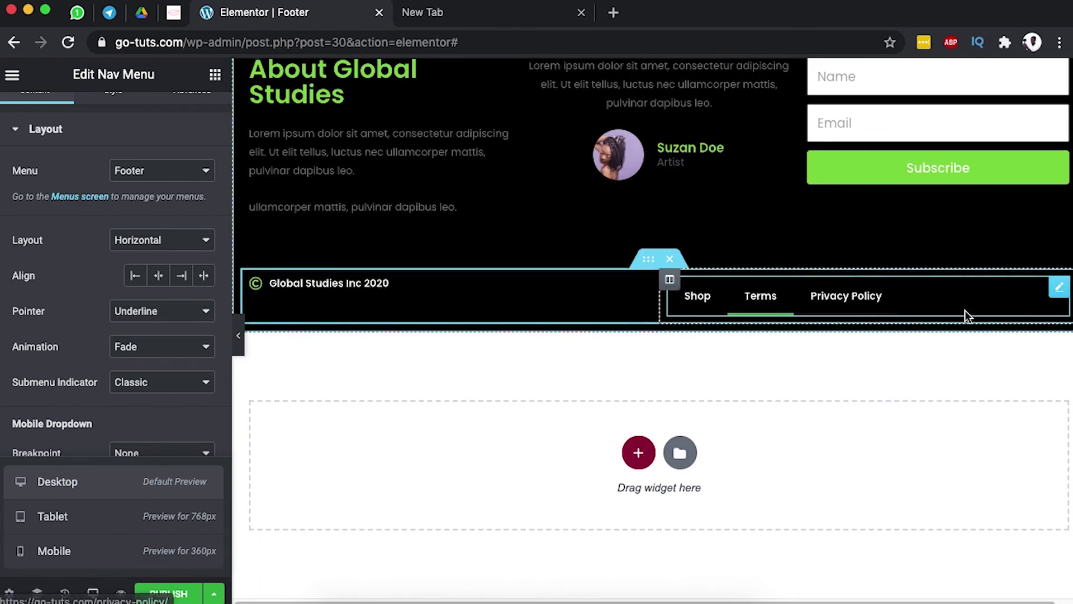
# - Set the footer nav menu's pointer to None and align the menu items to the right
pyautogui.click(1056, 288)
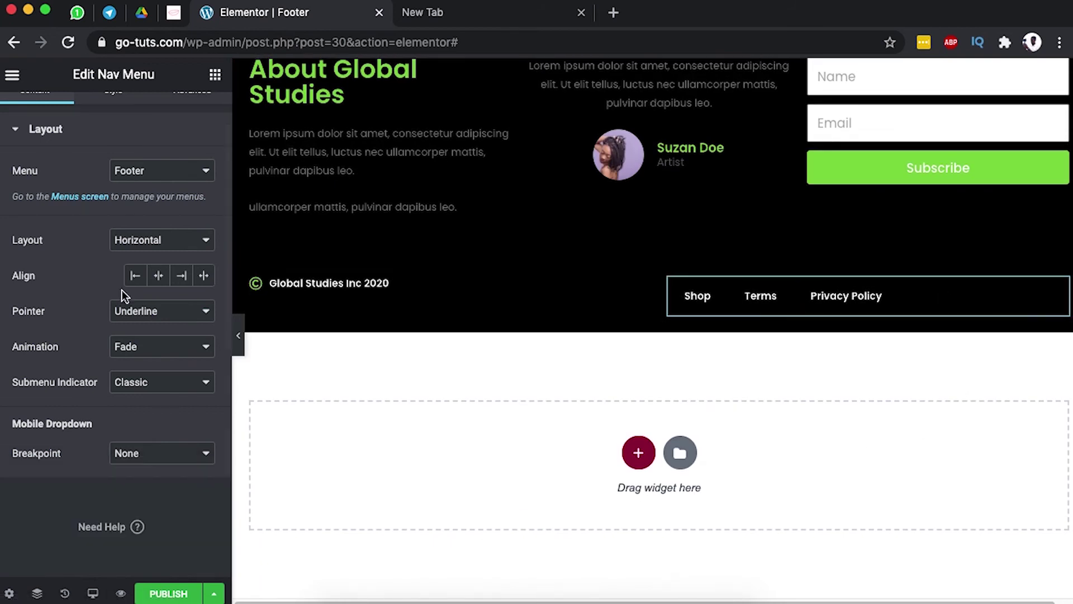
pyautogui.scroll(1, 112, 288)
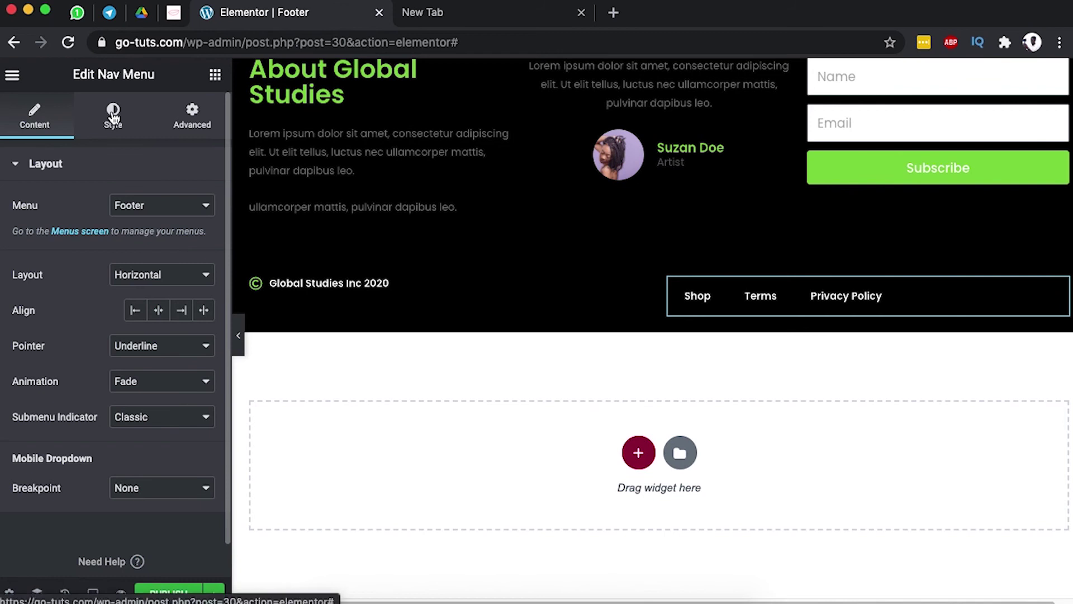
pyautogui.click(157, 345)
pyautogui.click(159, 332)
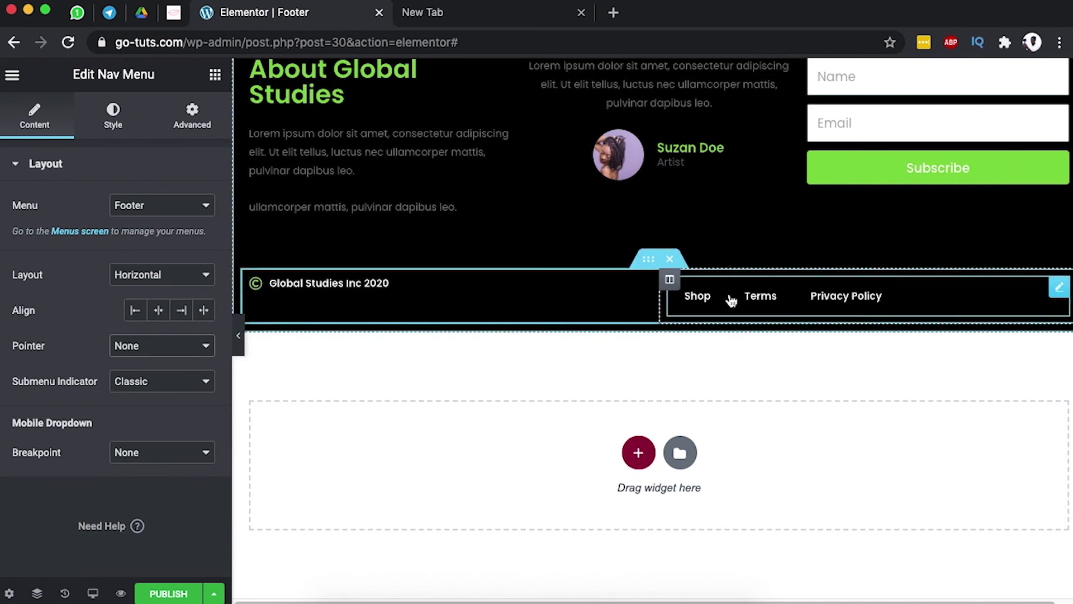
pyautogui.click(163, 384)
pyautogui.click(164, 386)
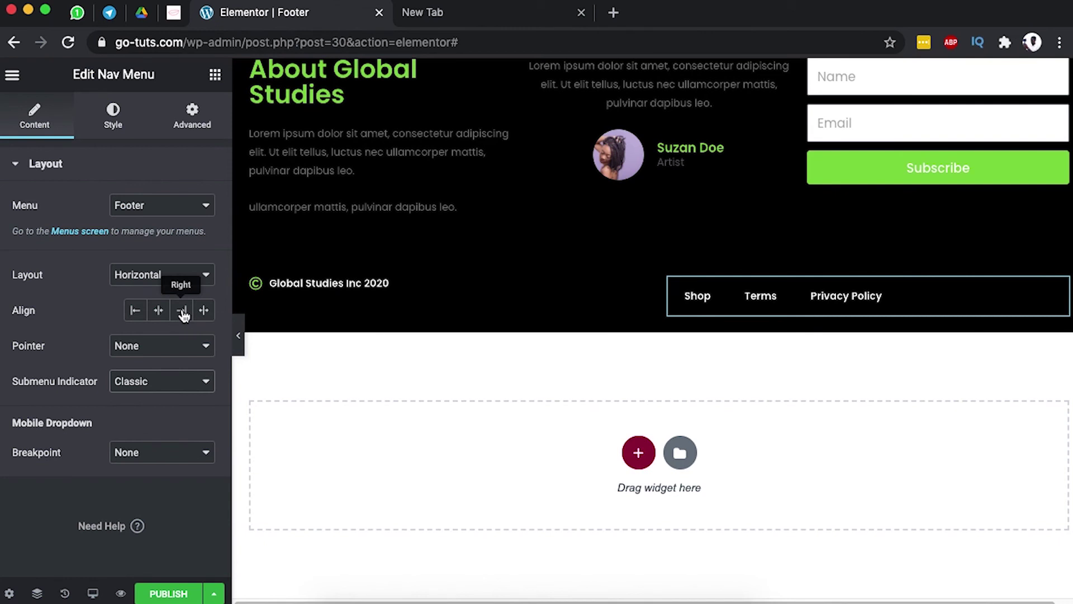
pyautogui.click(182, 312)
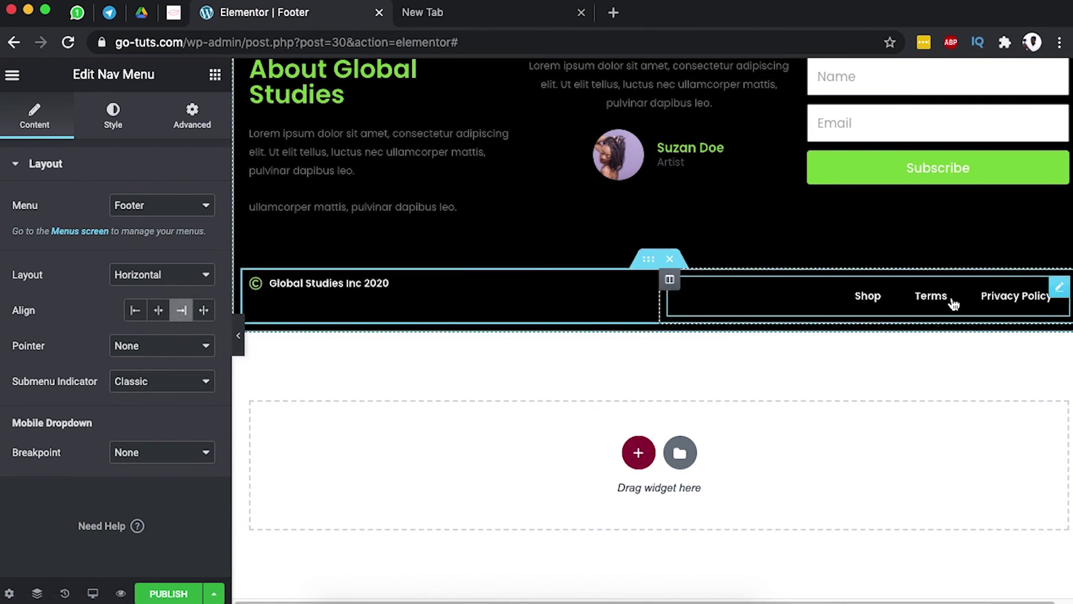
# - Set the vertical alignment of the column holding the copyright icon box to Middle
pyautogui.click(113, 116)
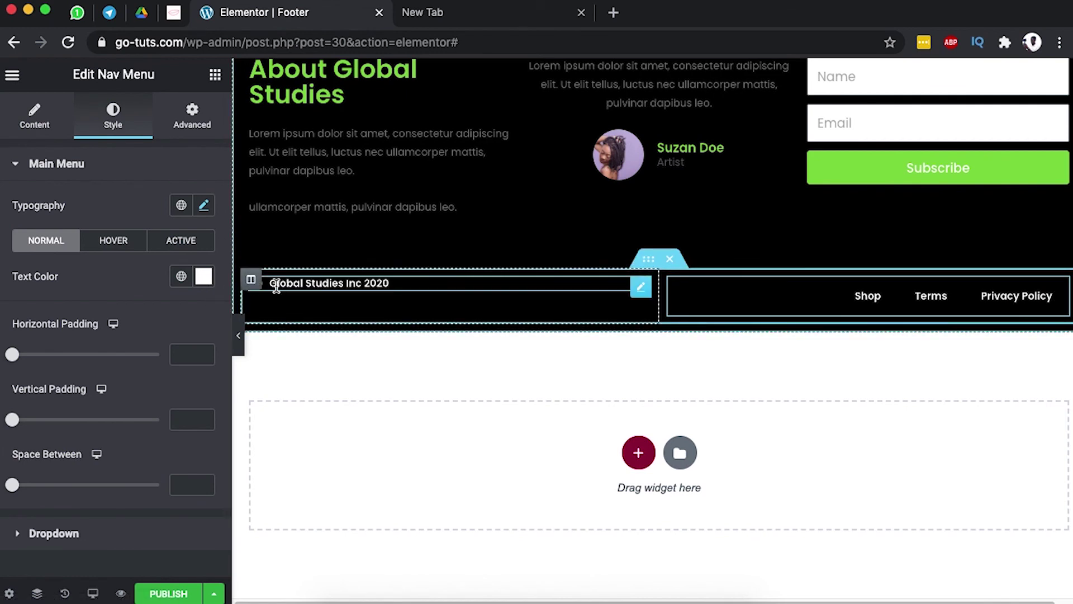
pyautogui.click(253, 282)
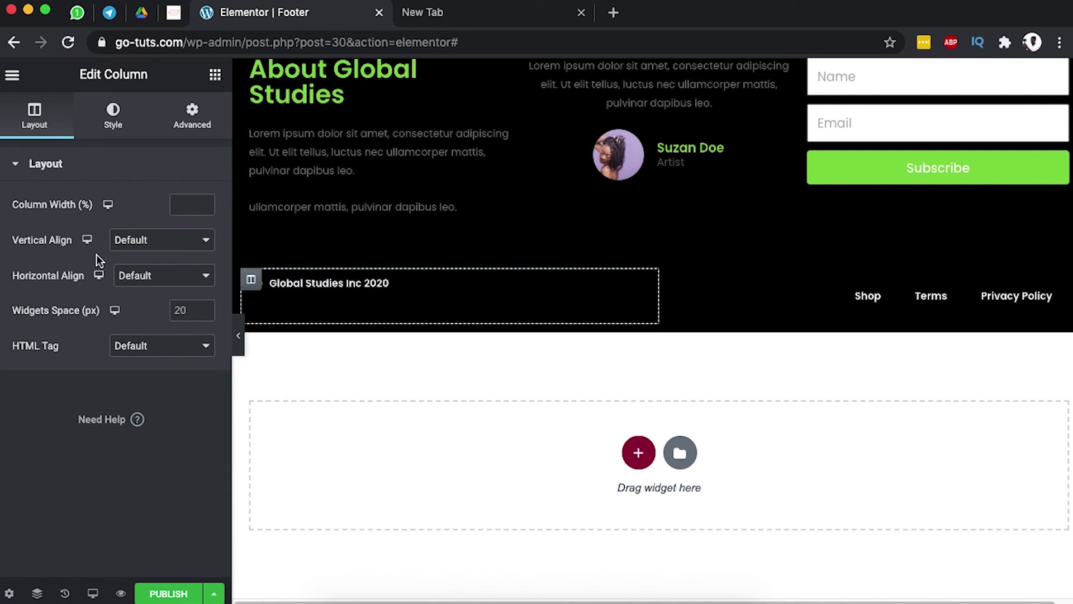
pyautogui.click(168, 251)
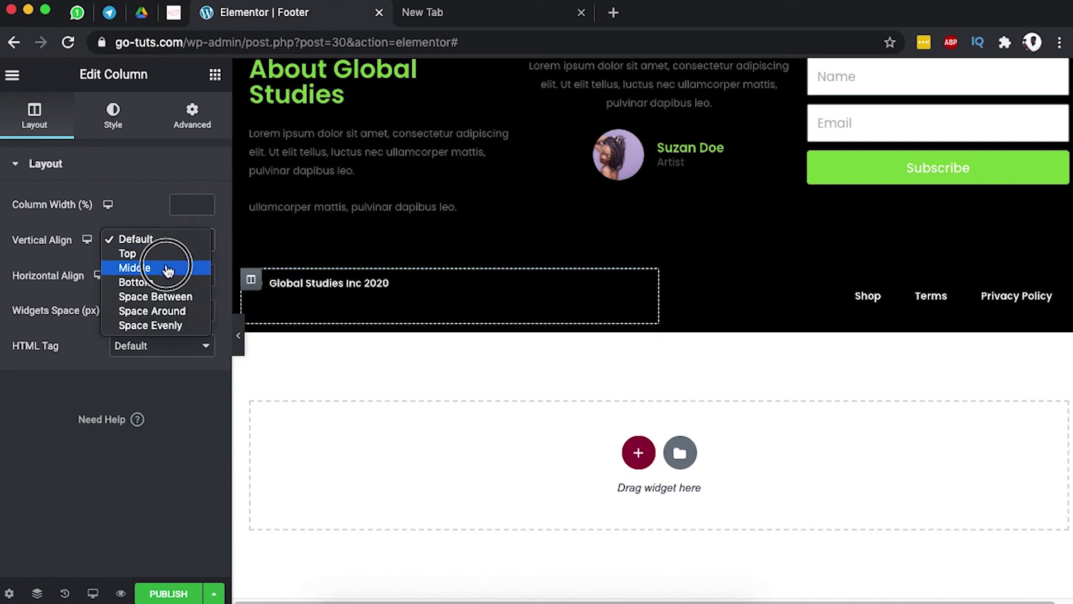
pyautogui.click(168, 269)
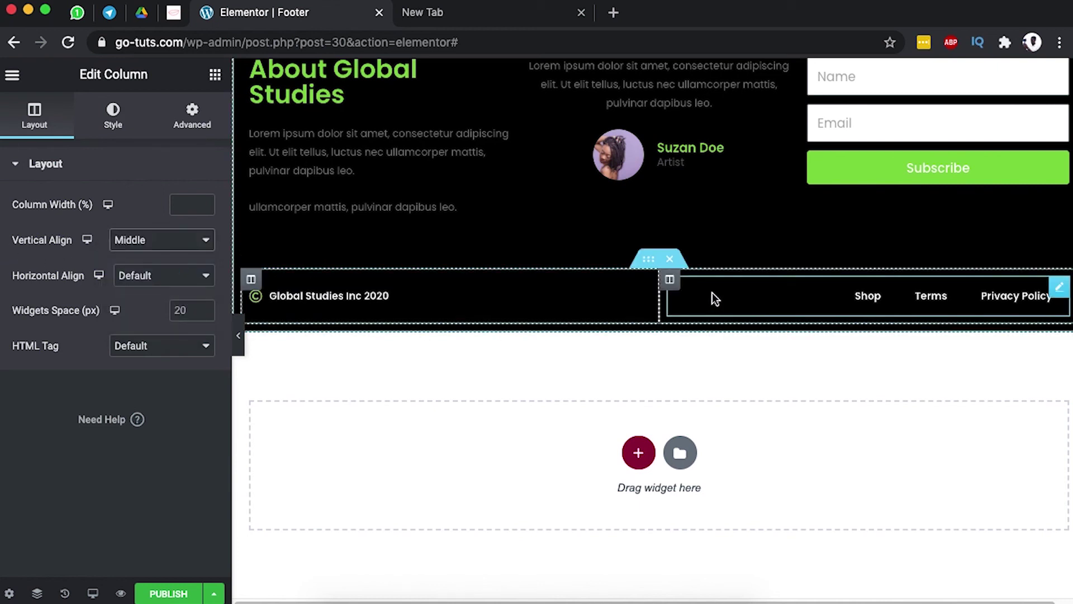
pyautogui.click(670, 281)
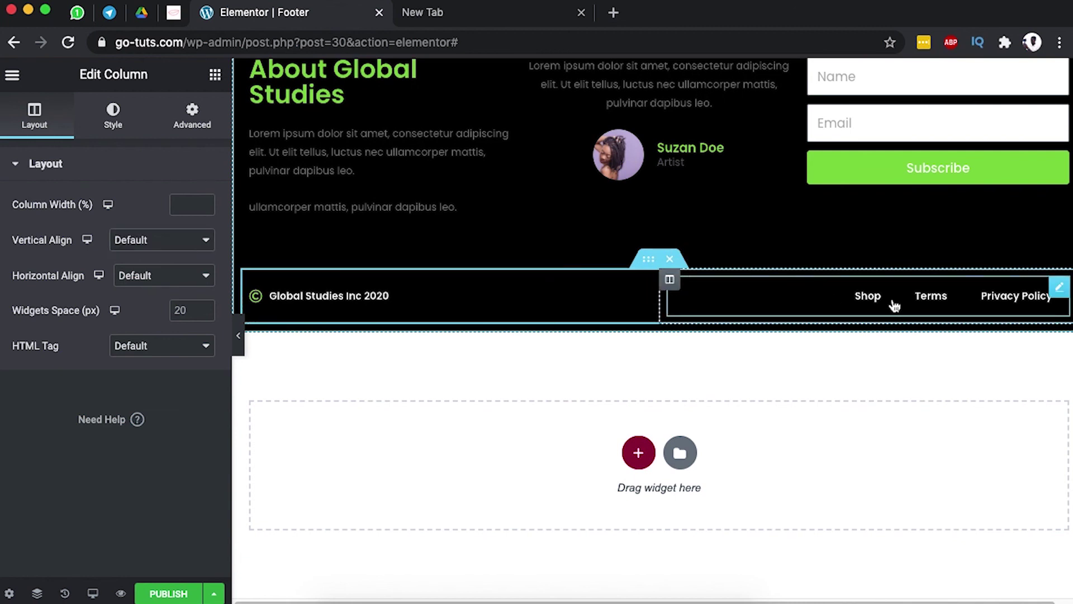
pyautogui.click(144, 241)
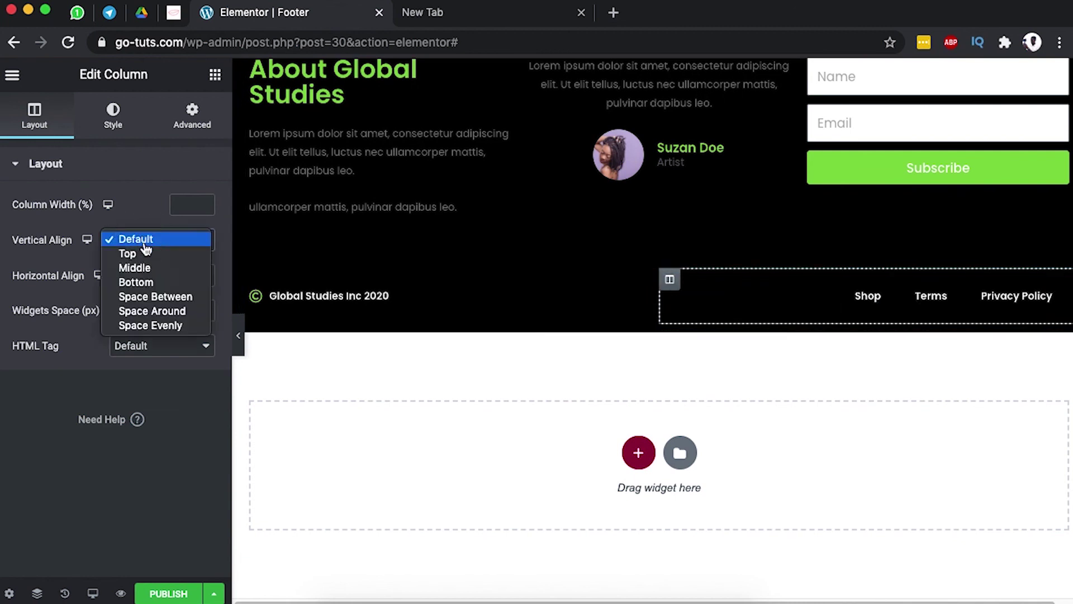
pyautogui.click(144, 268)
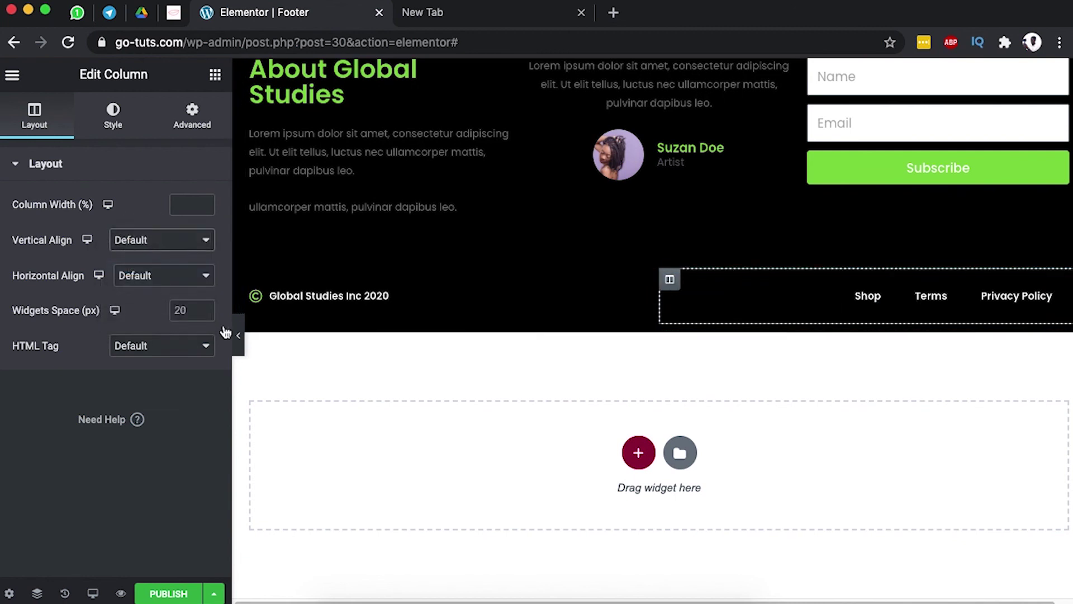
# - Examine the whole footer at tablet and mobile sizes, including the alignment of the copyright text and nav menu
pyautogui.click(93, 593)
pyautogui.click(128, 515)
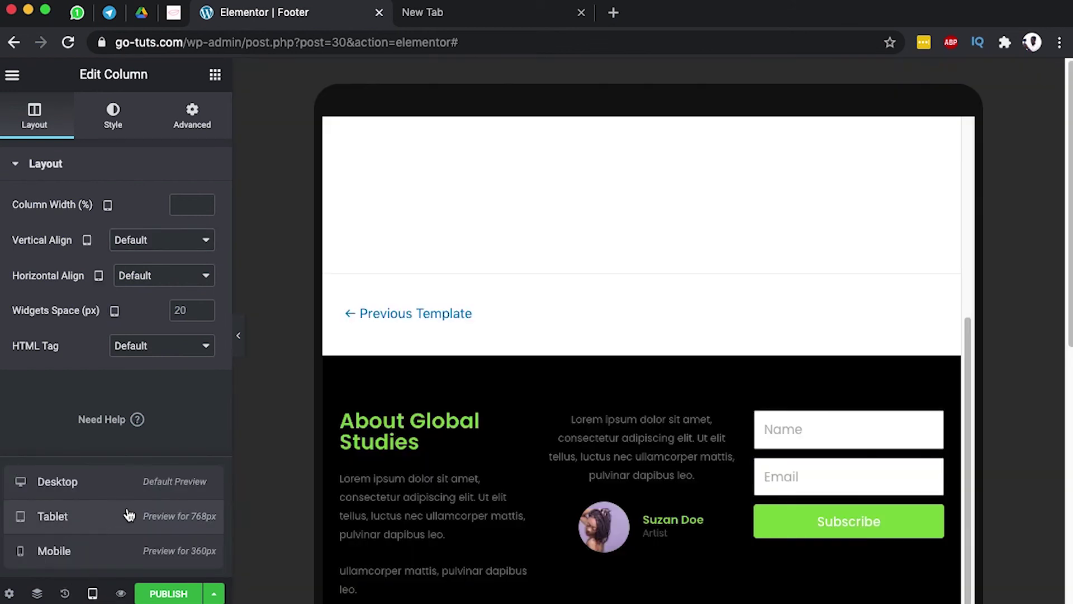
pyautogui.scroll(-5, 475, 453)
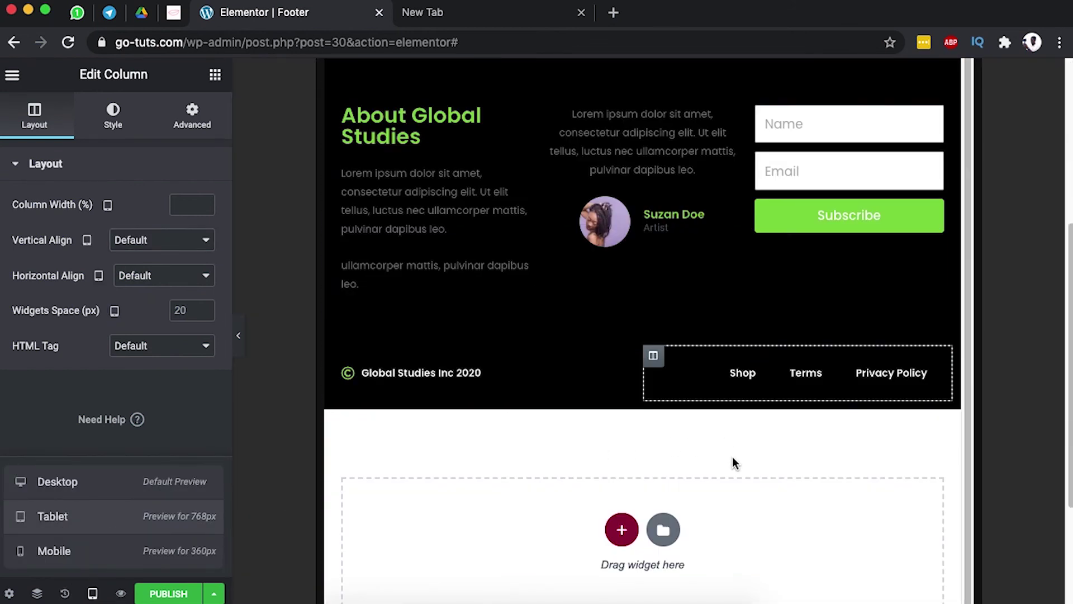
pyautogui.click(108, 553)
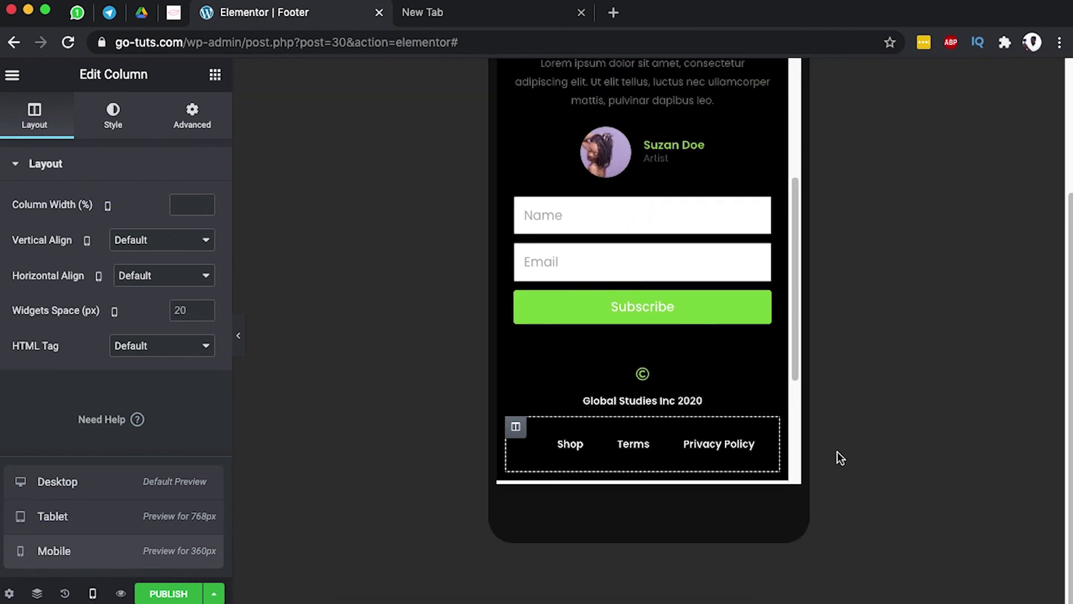
pyautogui.click(659, 385)
pyautogui.scroll(5, 674, 315)
pyautogui.scroll(-3, 675, 316)
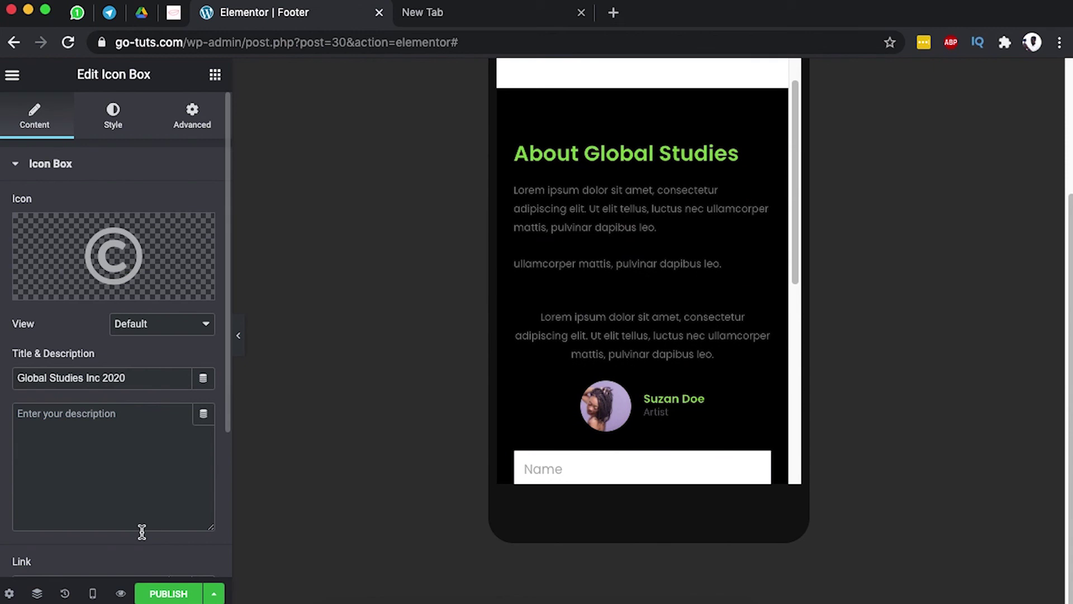
pyautogui.scroll(-3, 699, 396)
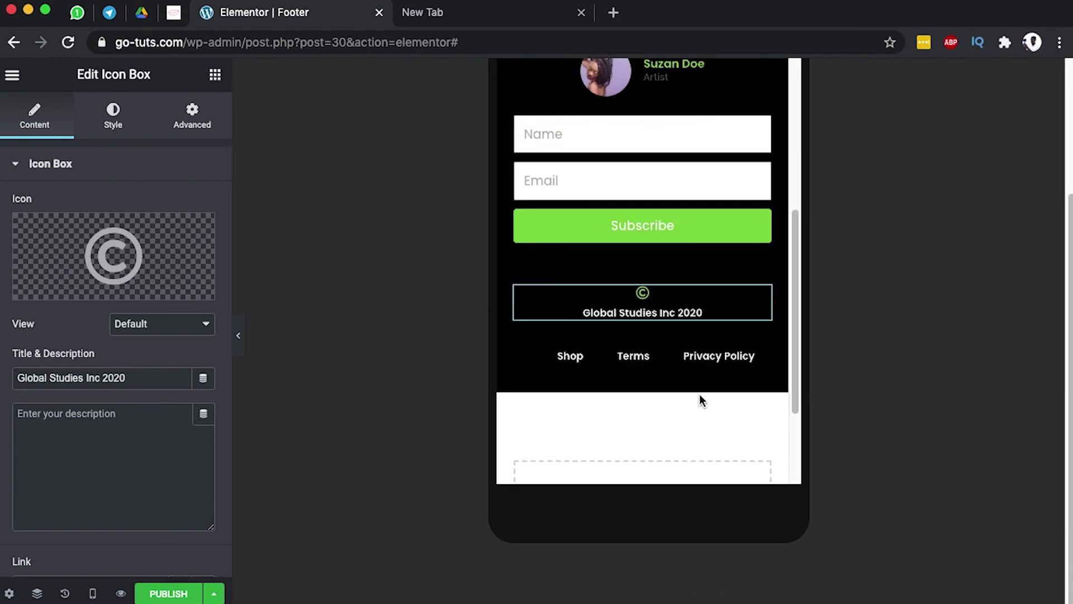
pyautogui.scroll(-10, 699, 393)
pyautogui.scroll(-5, 556, 257)
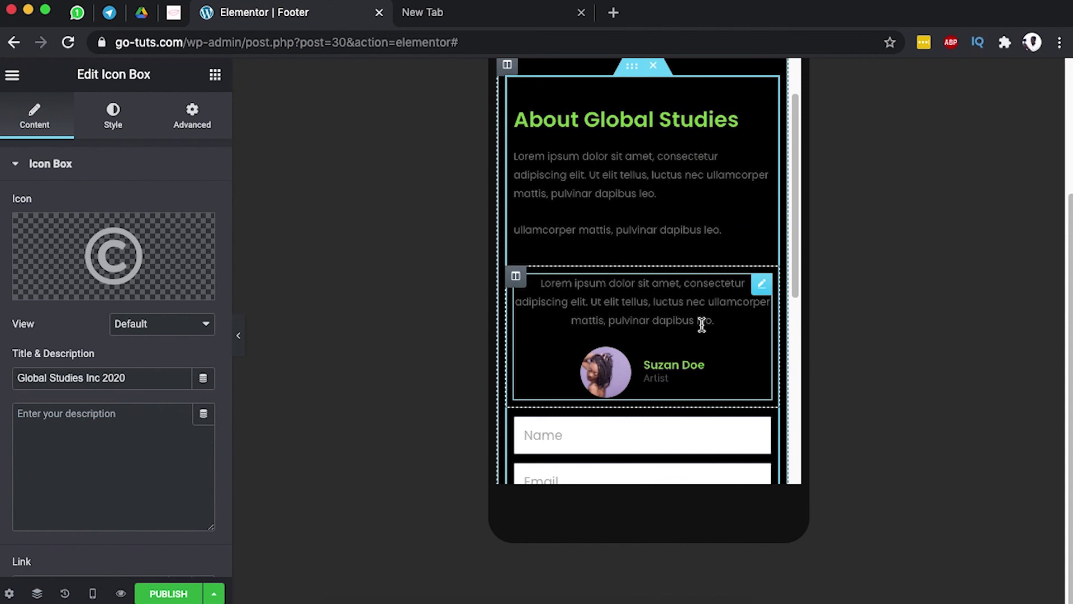
pyautogui.scroll(-3, 726, 368)
pyautogui.scroll(-2, 658, 380)
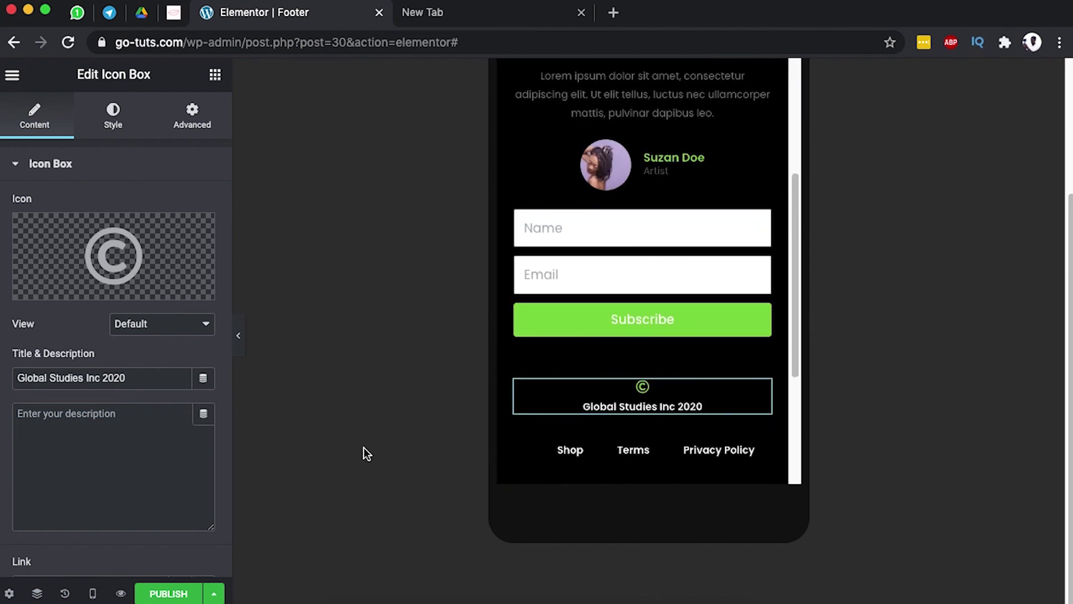
pyautogui.scroll(-3, 592, 454)
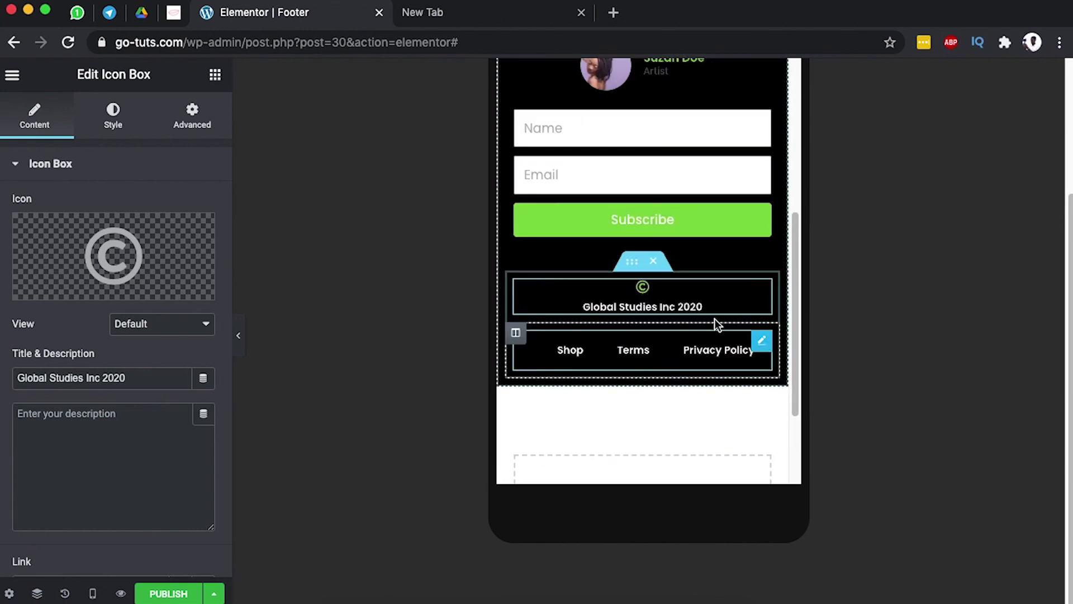
# - Check the footer once more at tablet size, return to desktop, and select the inner section with the copyright text and menu
pyautogui.click(93, 593)
pyautogui.click(78, 524)
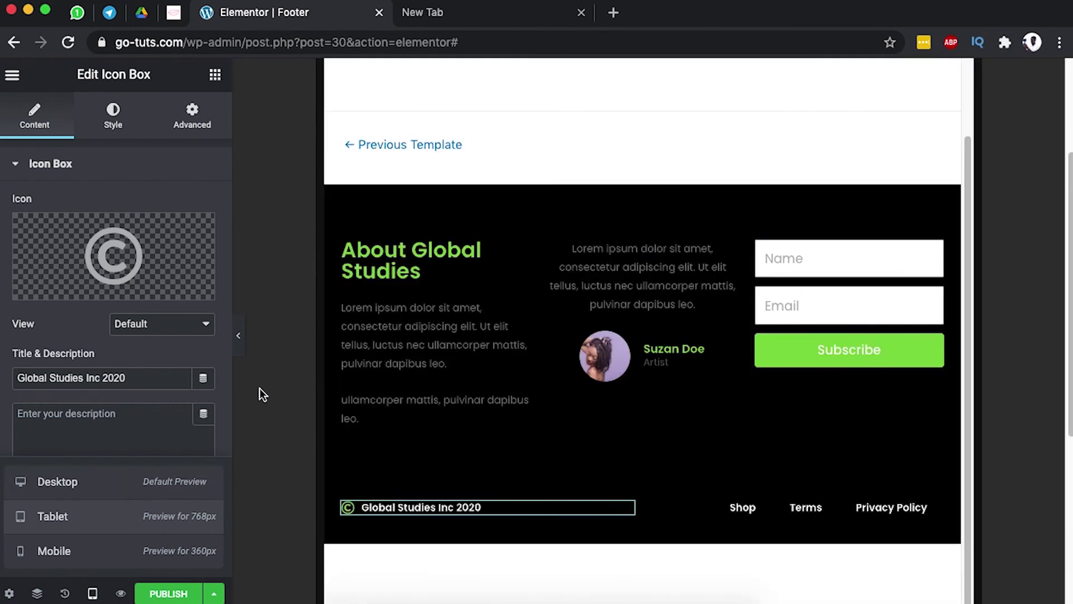
pyautogui.click(145, 481)
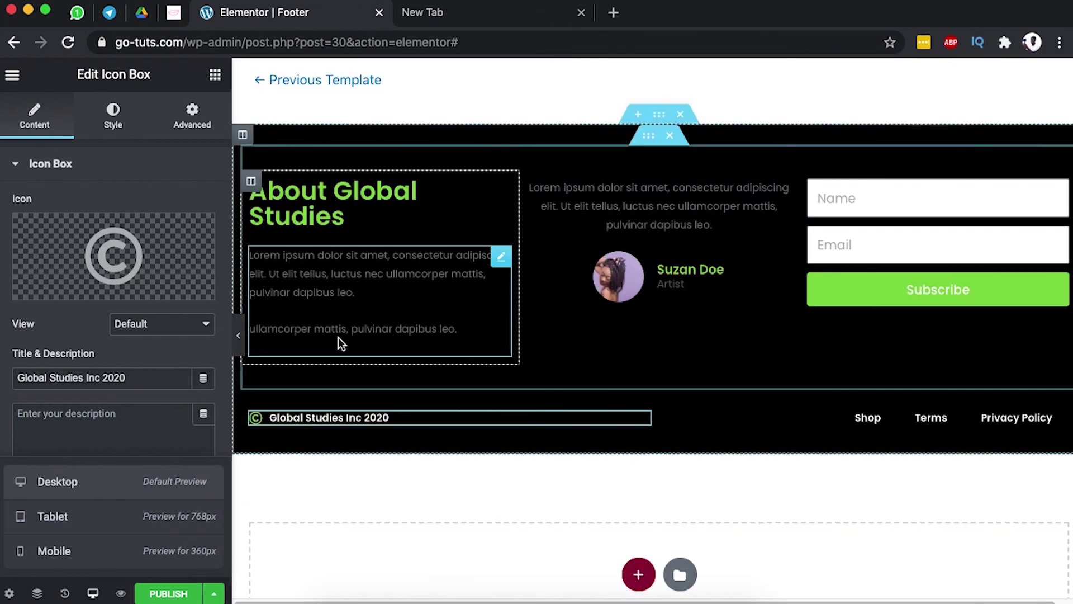
pyautogui.click(552, 446)
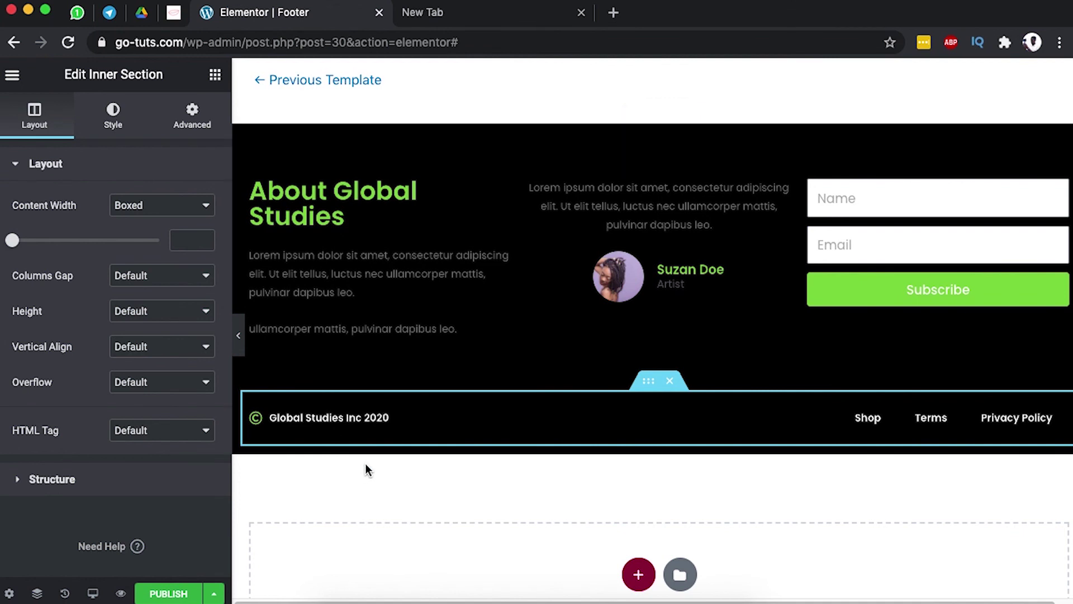
# - Publish the footer template with a display condition that includes the Entire Site
pyautogui.click(168, 593)
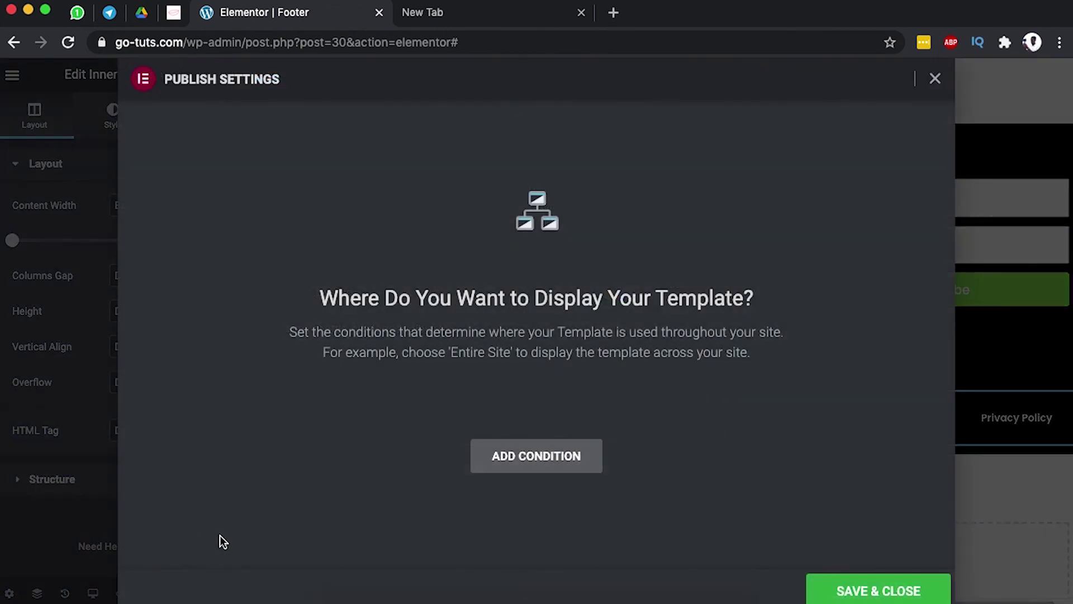
pyautogui.click(896, 589)
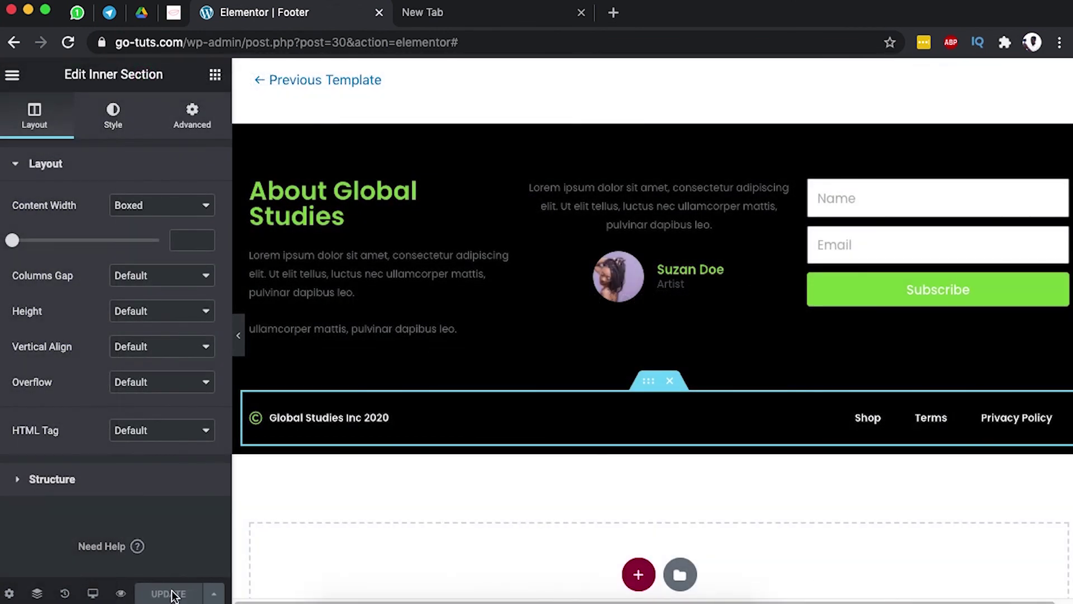
pyautogui.click(208, 595)
pyautogui.click(143, 513)
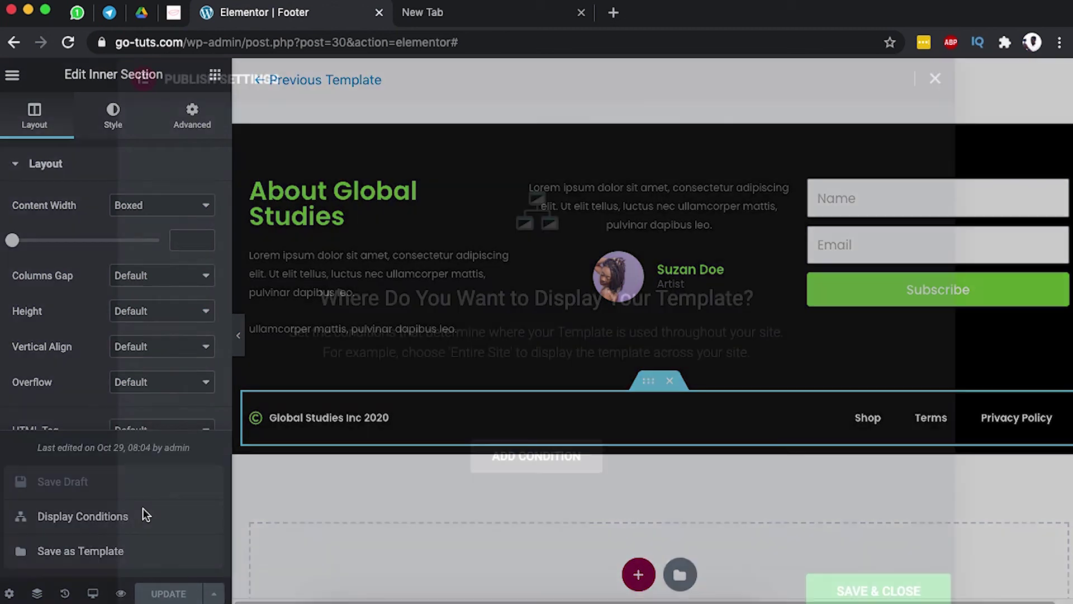
pyautogui.click(510, 458)
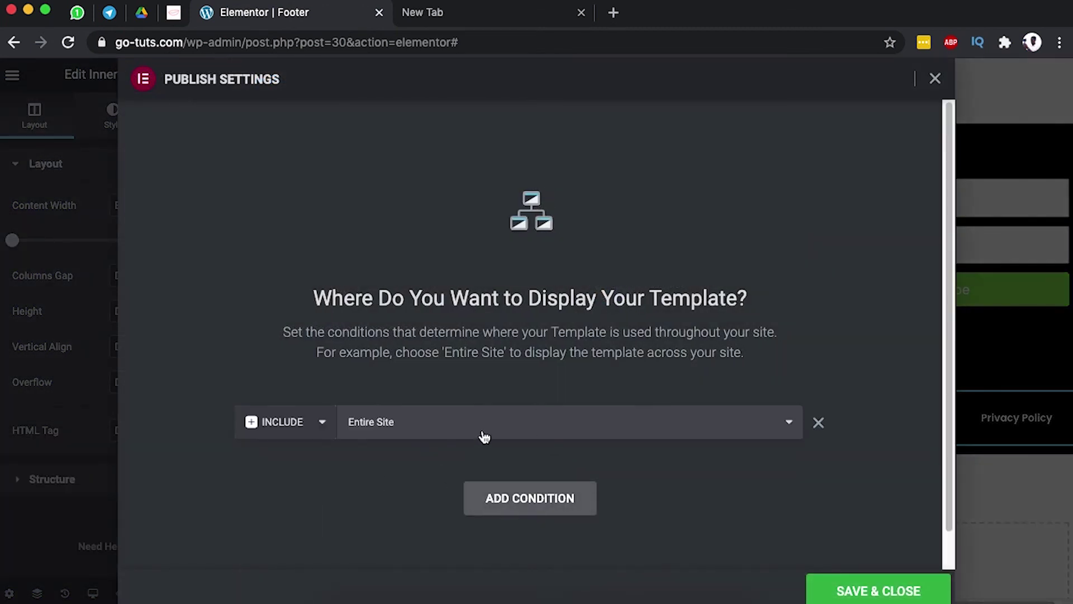
pyautogui.click(849, 585)
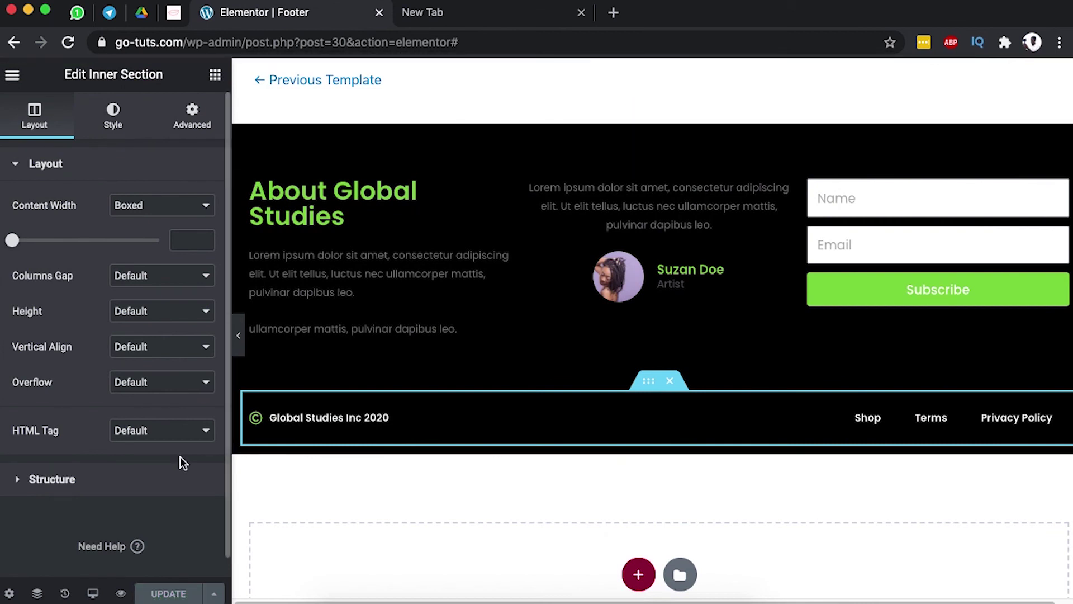
# - Open the template's live preview and examine the published footer beneath the site header and content area
pyautogui.moveTo(121, 593)
pyautogui.click(173, 550)
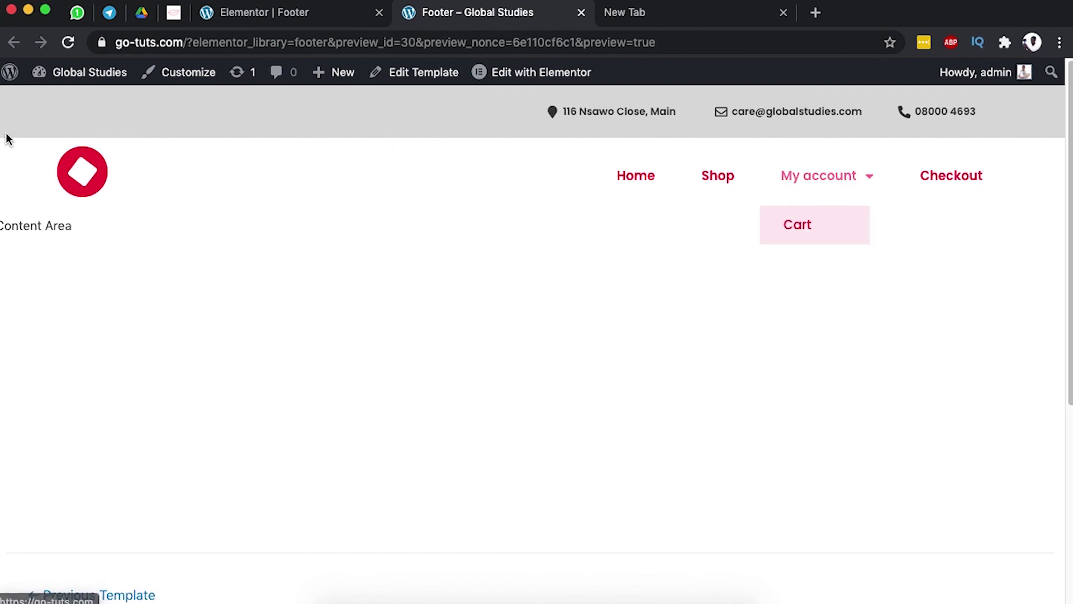
pyautogui.scroll(-5, 319, 348)
pyautogui.scroll(-1, 320, 350)
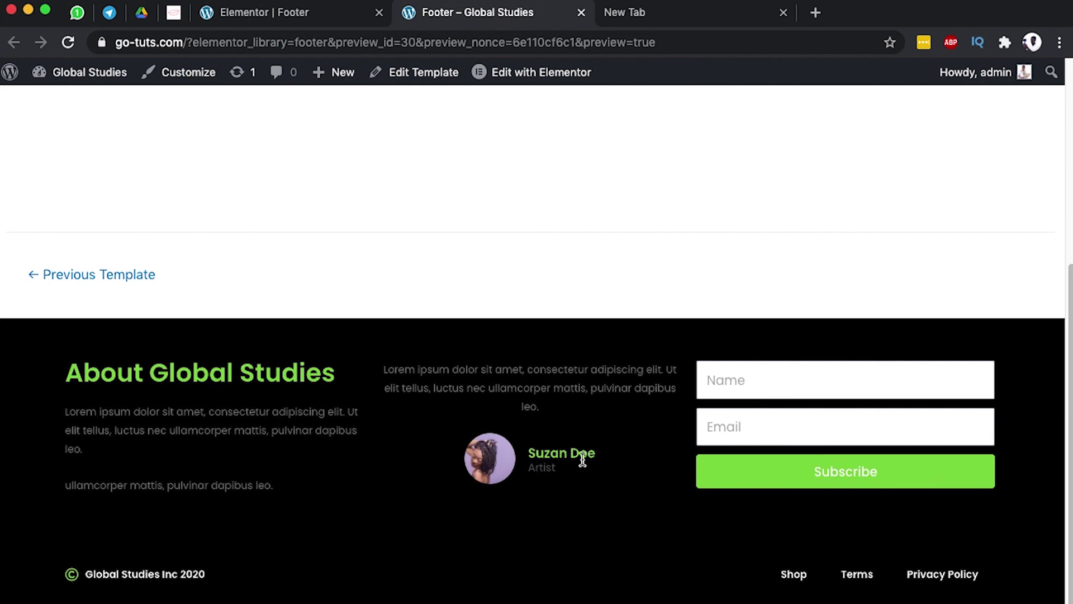
# - Return to the footer editor, set the nav menu's normal text color to #ea003e, and update the template
pyautogui.hotkey('ctrl', 'shift', 'Tab')
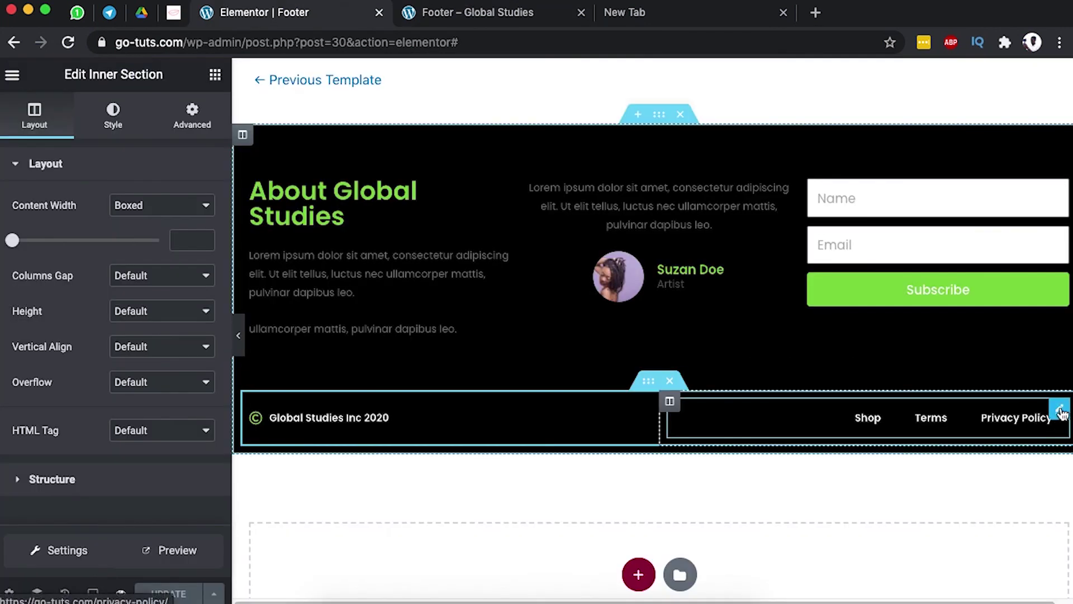
pyautogui.click(1059, 408)
pyautogui.click(113, 115)
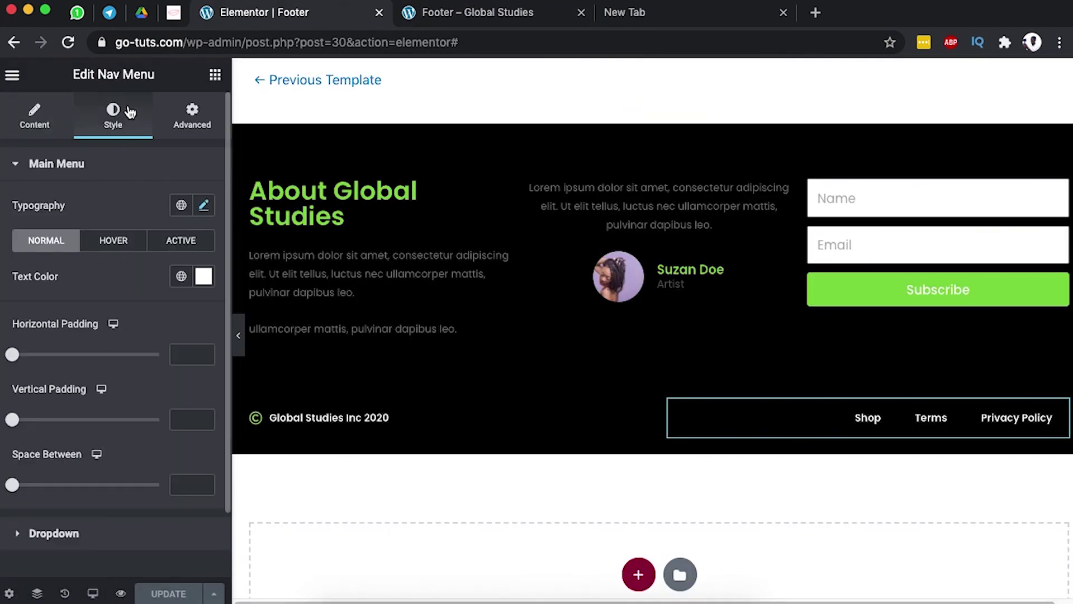
pyautogui.click(204, 276)
pyautogui.write('#ea003e')
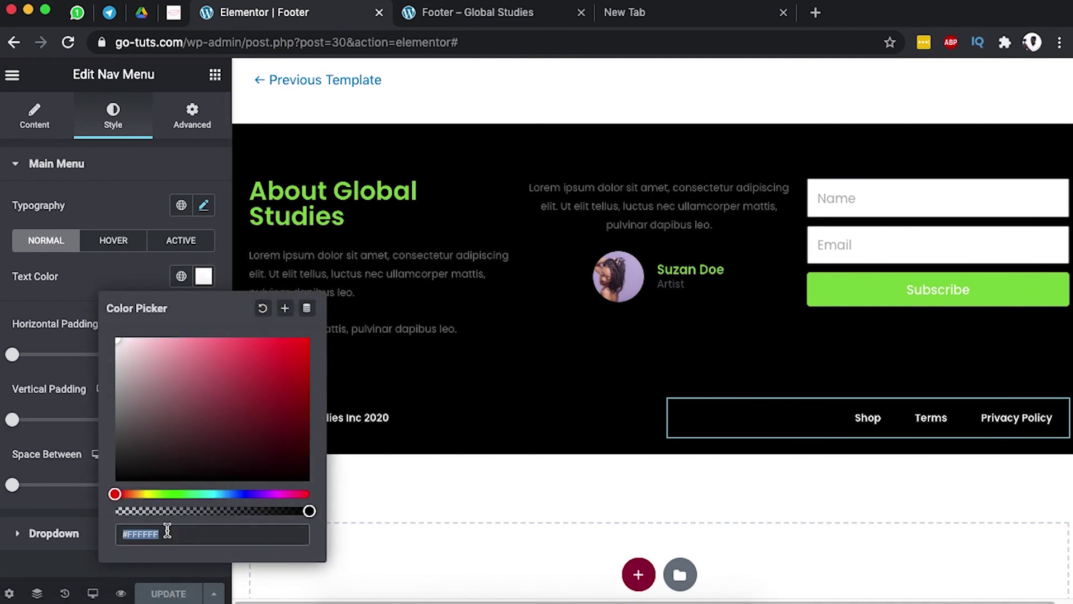
pyautogui.click(52, 558)
pyautogui.scroll(9, 871, 274)
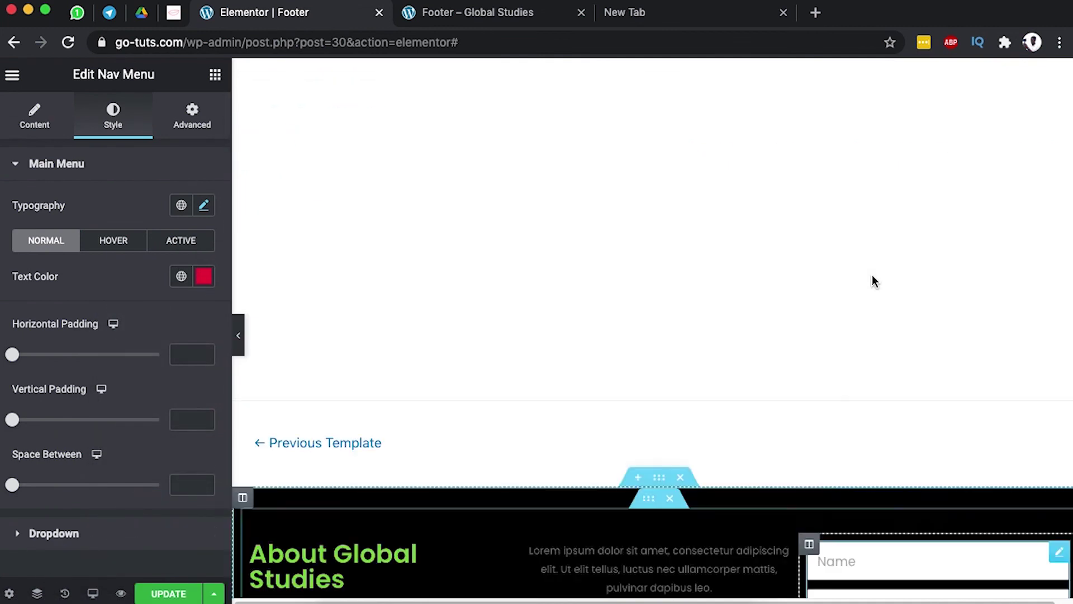
pyautogui.scroll(-8, 712, 343)
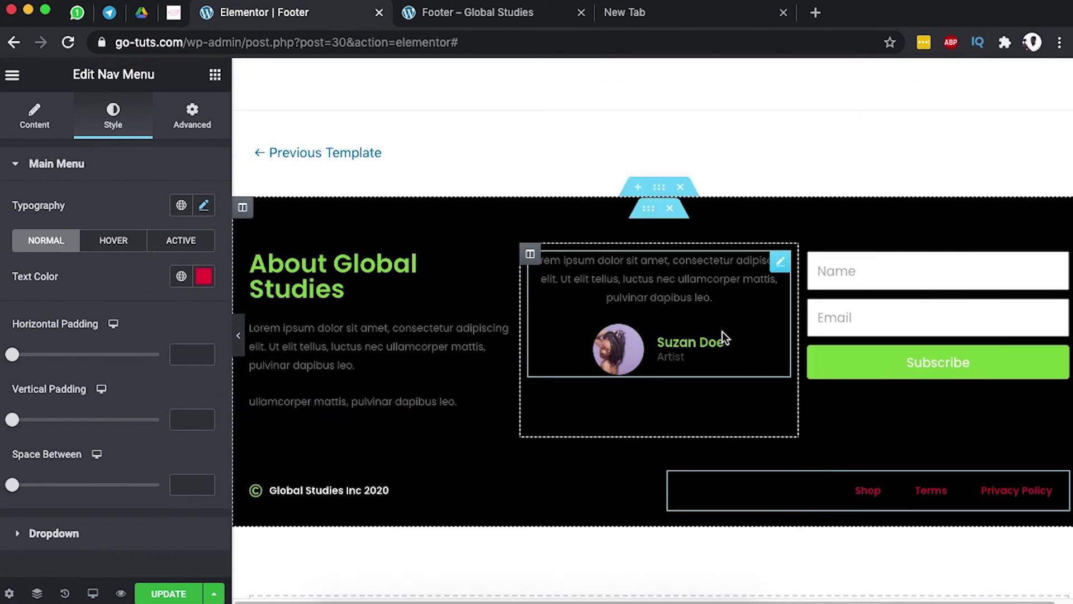
pyautogui.click(168, 593)
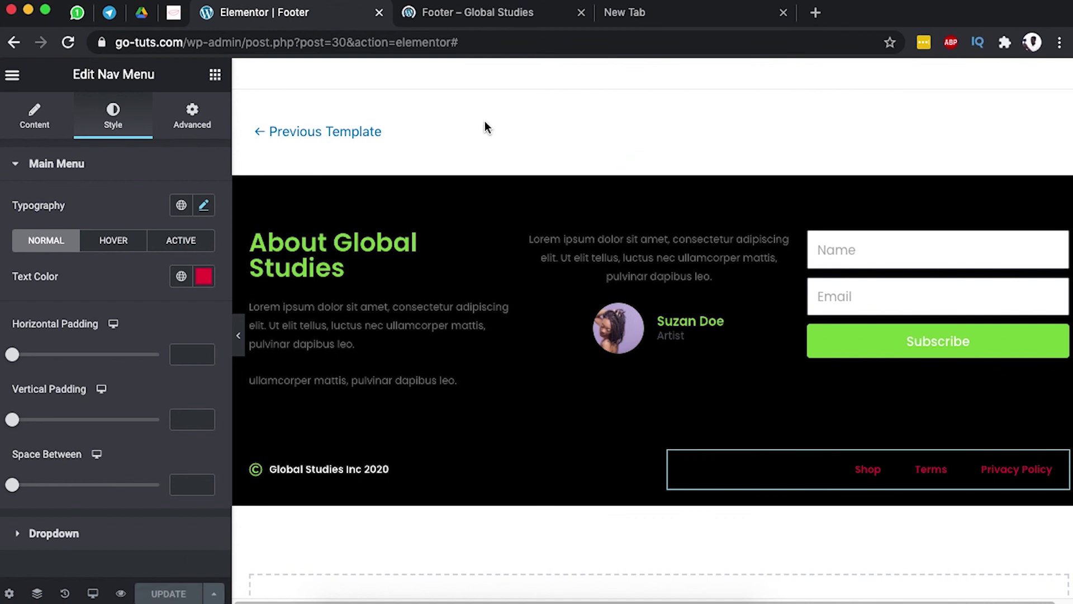
# - Check the updated footer menu color in the live preview and compare it with the header menu
pyautogui.click(457, 12)
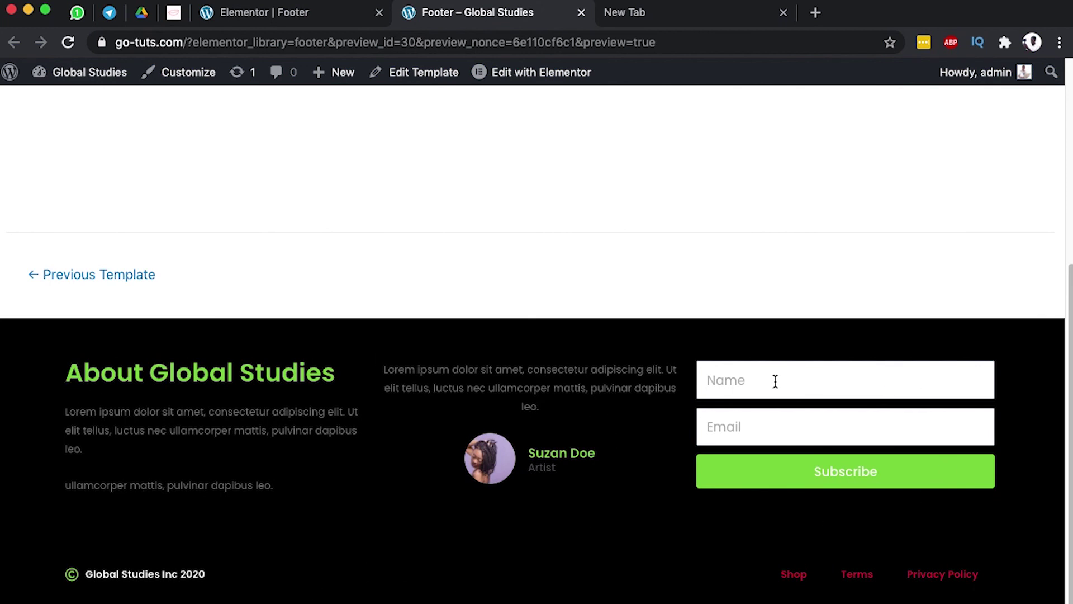
pyautogui.scroll(6, 432, 488)
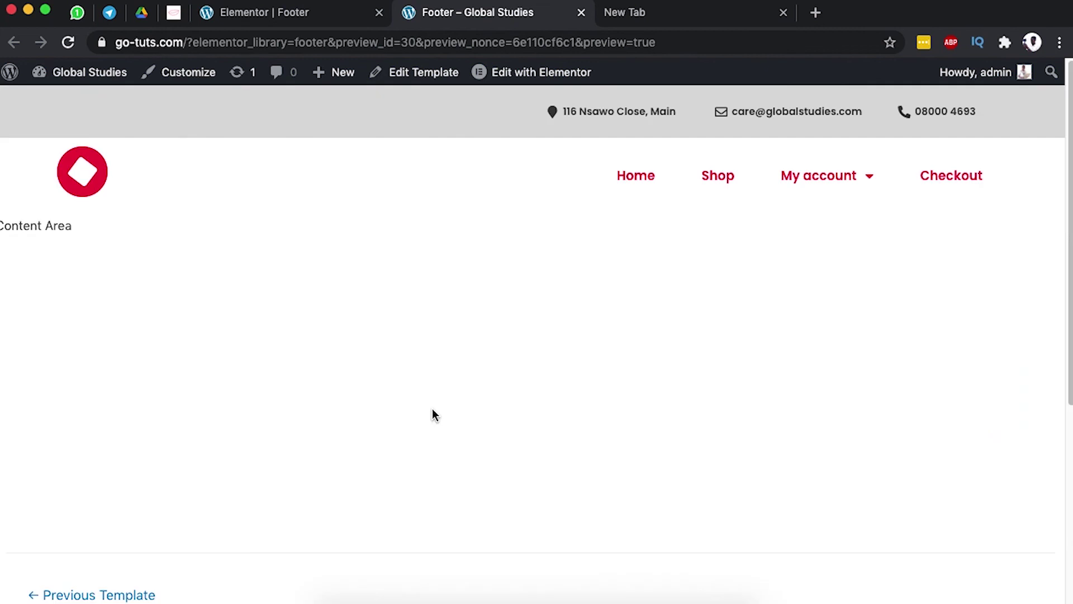
pyautogui.scroll(-6, 419, 343)
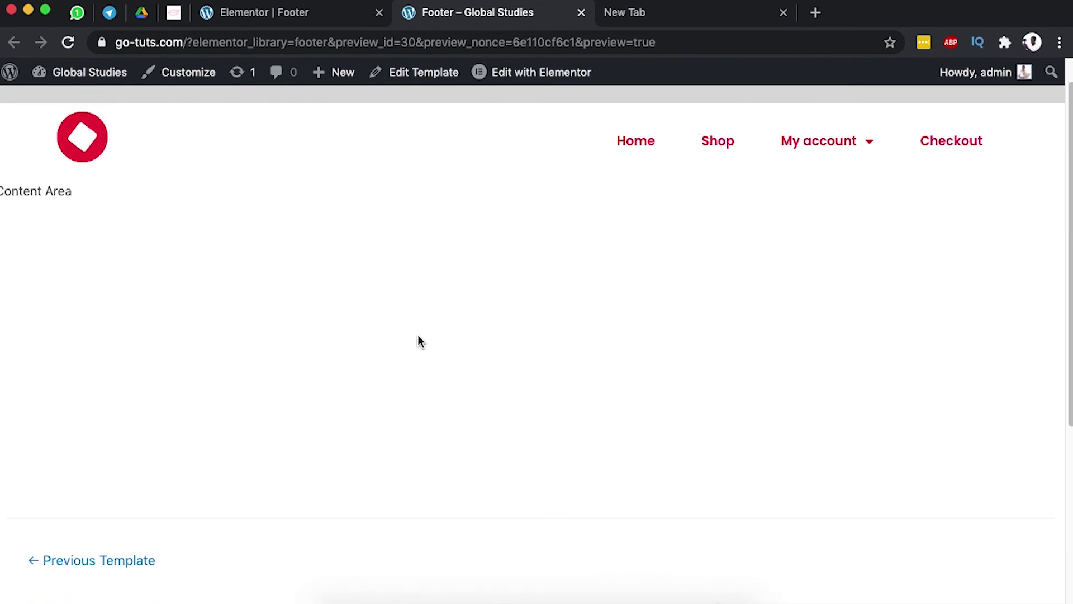